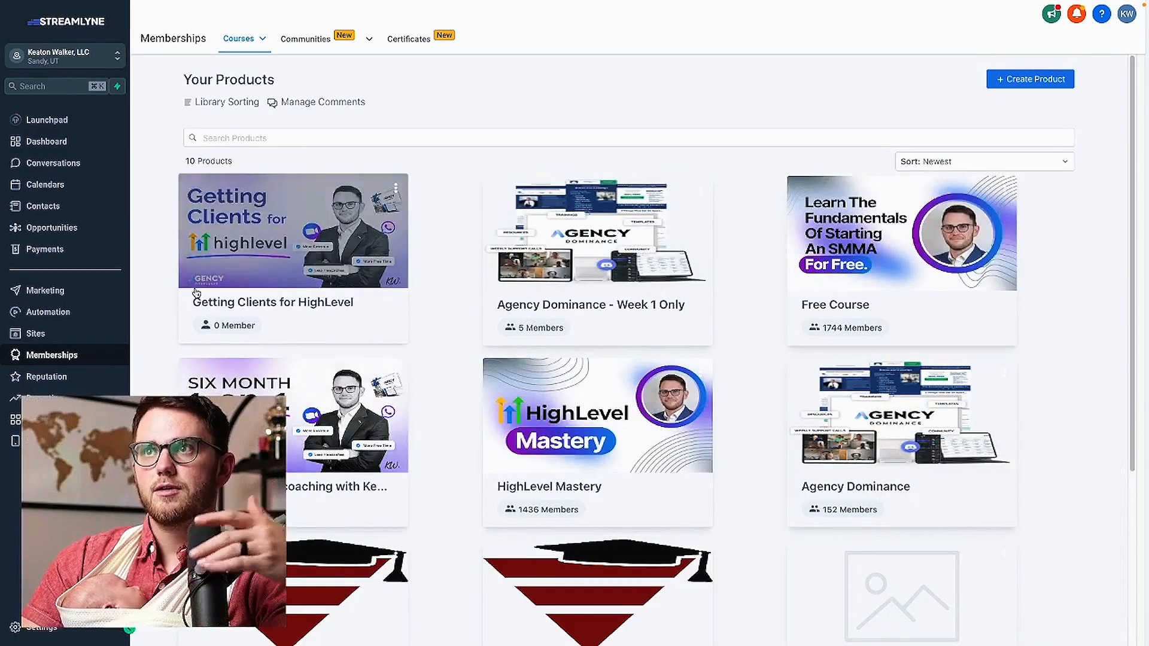
Step: Open the HighLevel Mastery product and look through its outline of categories and lessons
left_click(566, 461)
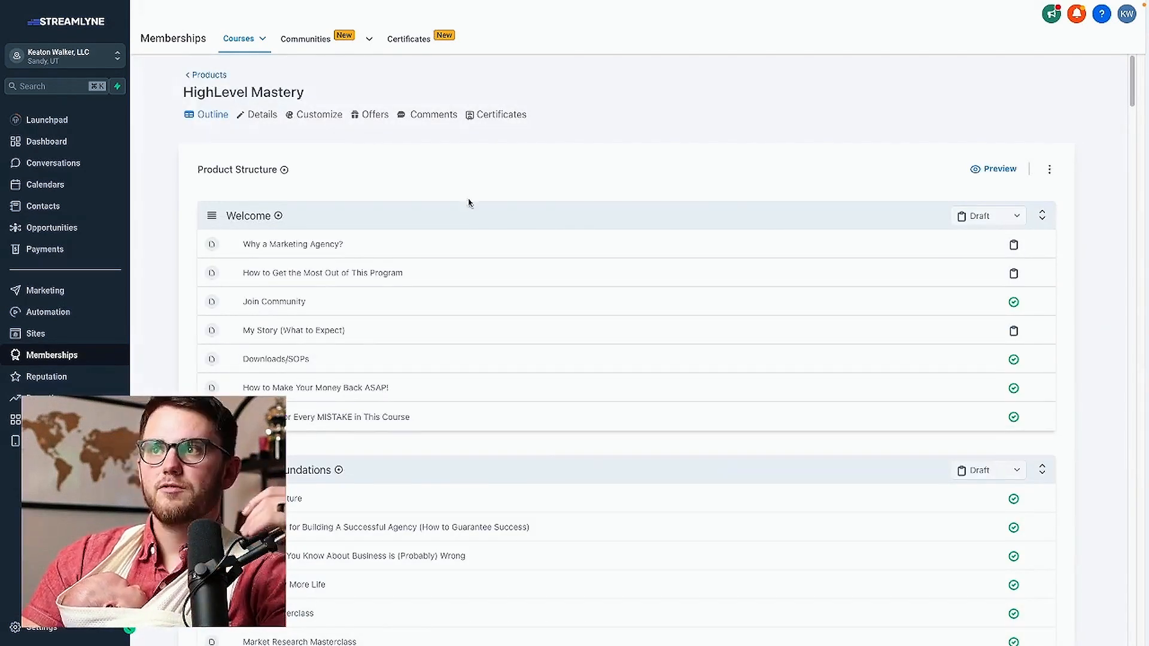
scroll(960, 459, "down", 6)
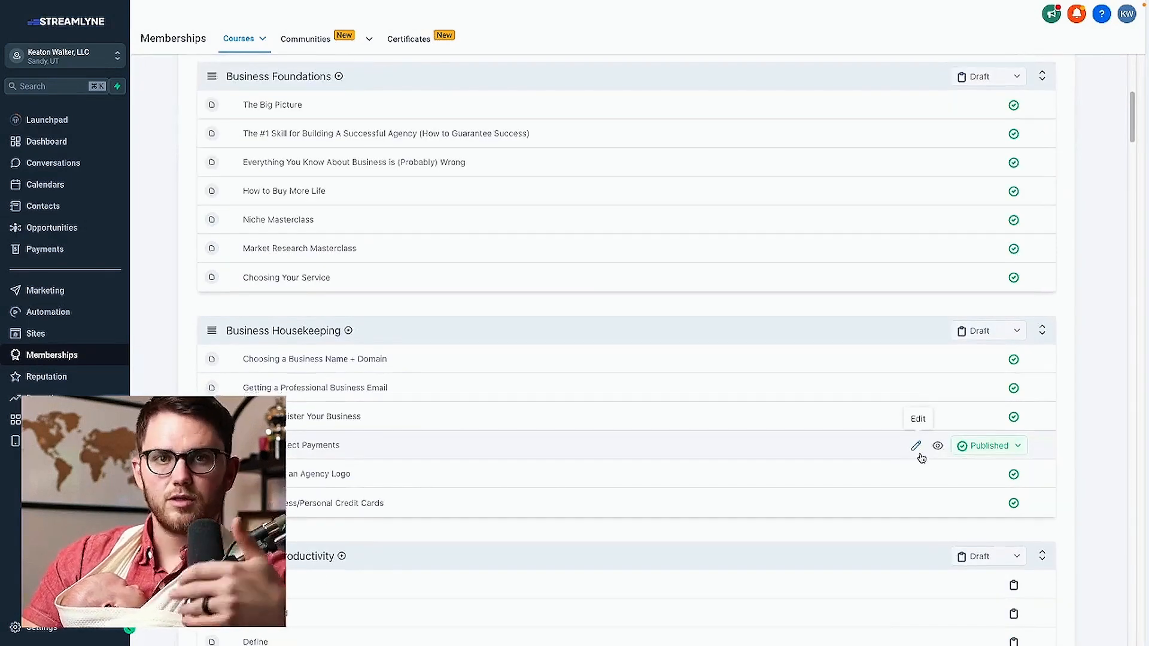
scroll(982, 333, "down", 6)
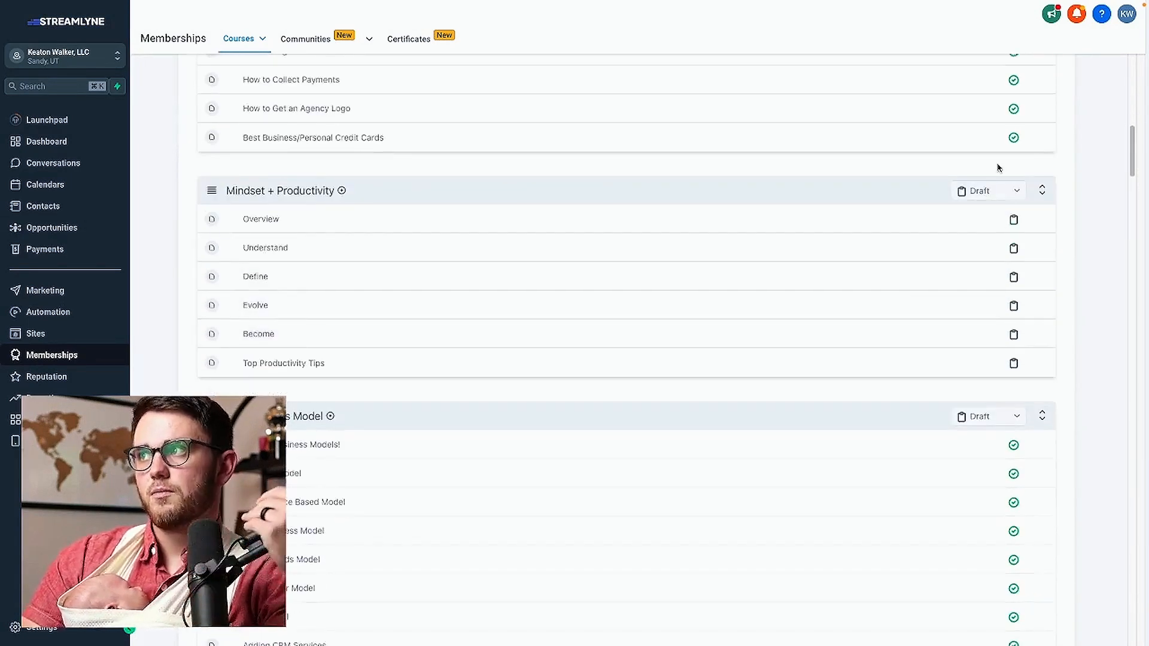
scroll(981, 275, "down", 9)
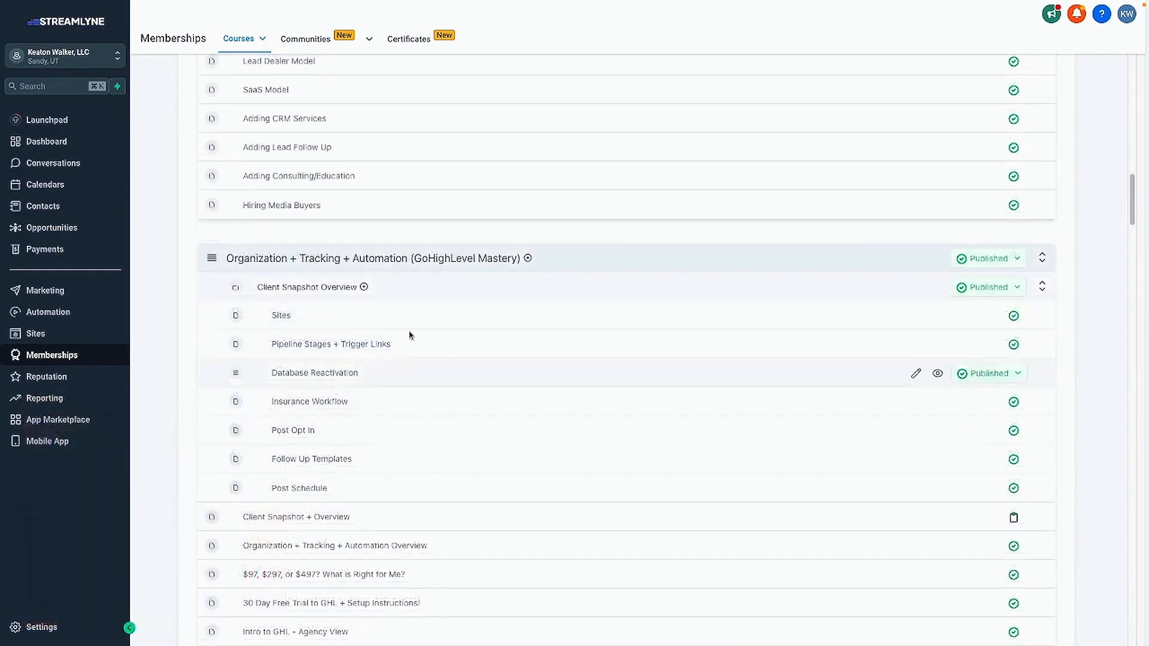
scroll(410, 548, "down", 13)
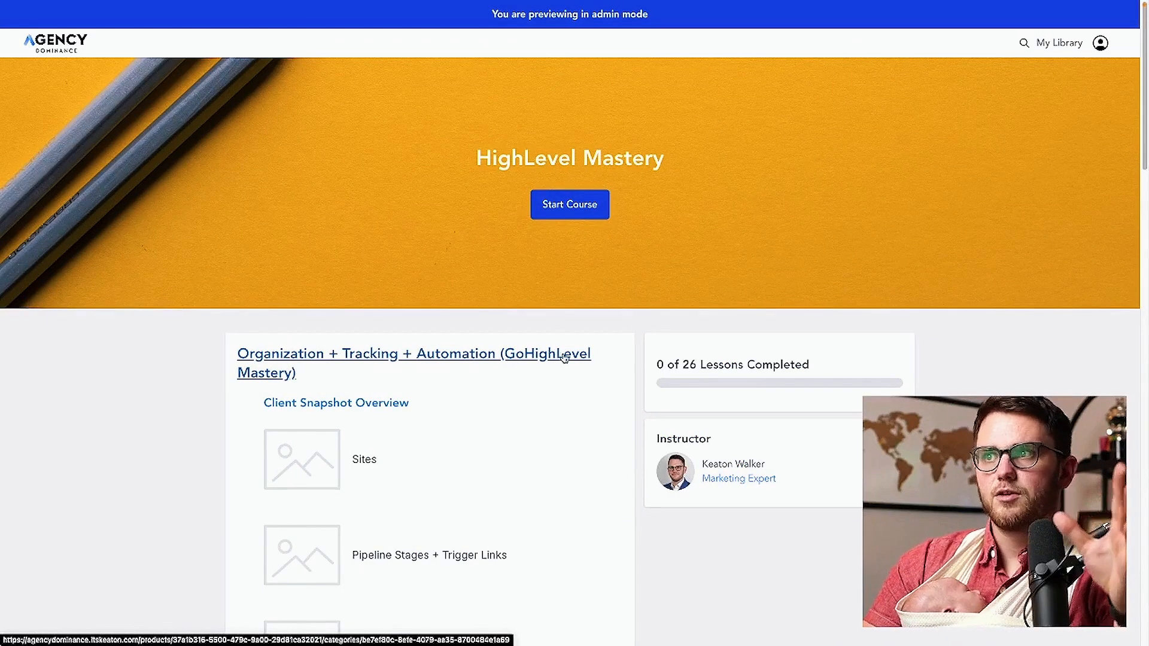
Step: Look over the HighLevel Mastery course's preview home page and its lesson list
scroll(358, 285, "down", 3)
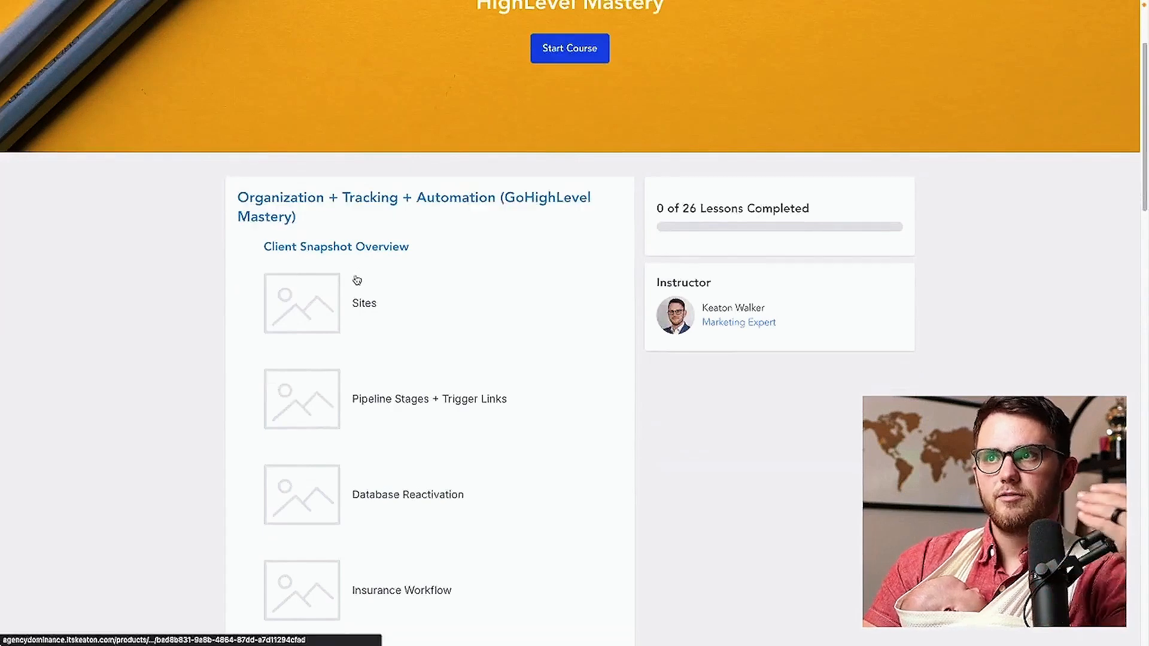
scroll(357, 281, "down", 3)
scroll(356, 281, "down", 3)
scroll(362, 482, "up", 8)
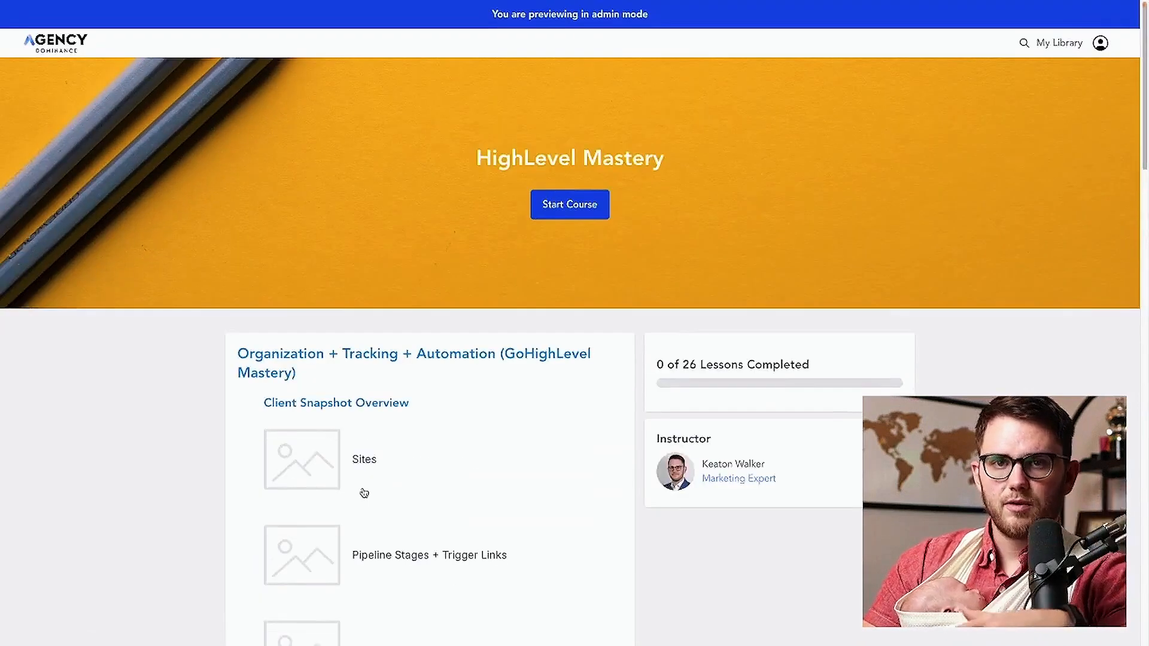
scroll(374, 538, "down", 2)
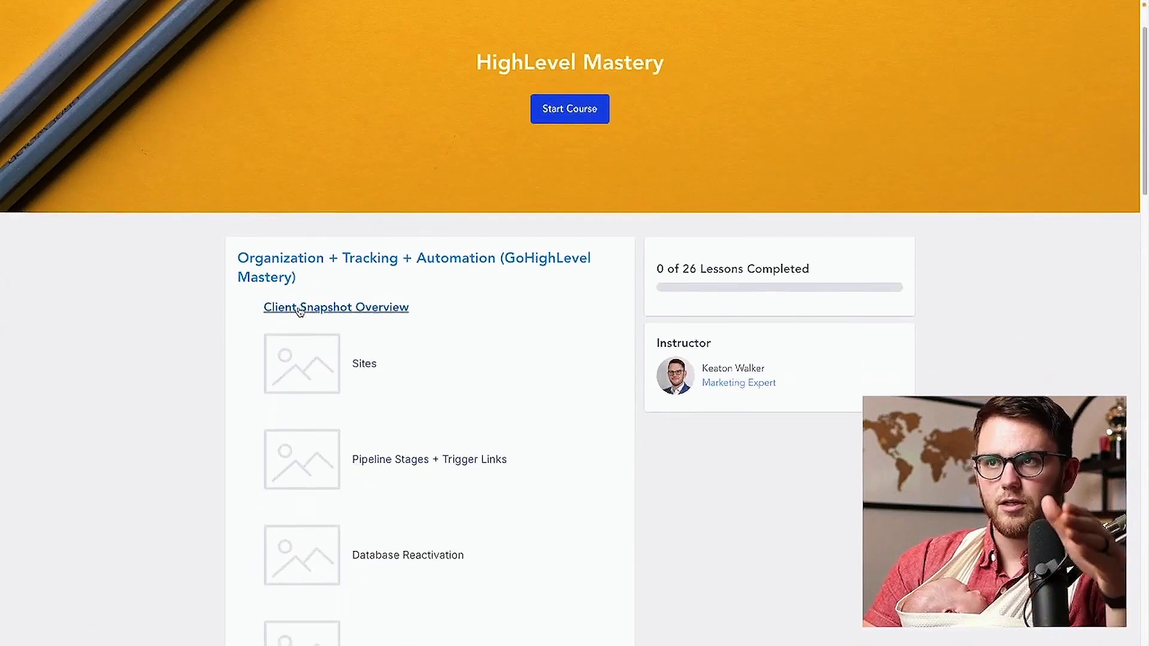
Step: Open the Sites lesson from the Client Snapshot Overview category and browse the list of lessons beside its video
left_click(300, 311)
scroll(386, 404, "down", 3)
scroll(387, 405, "up", 3)
left_click(338, 173)
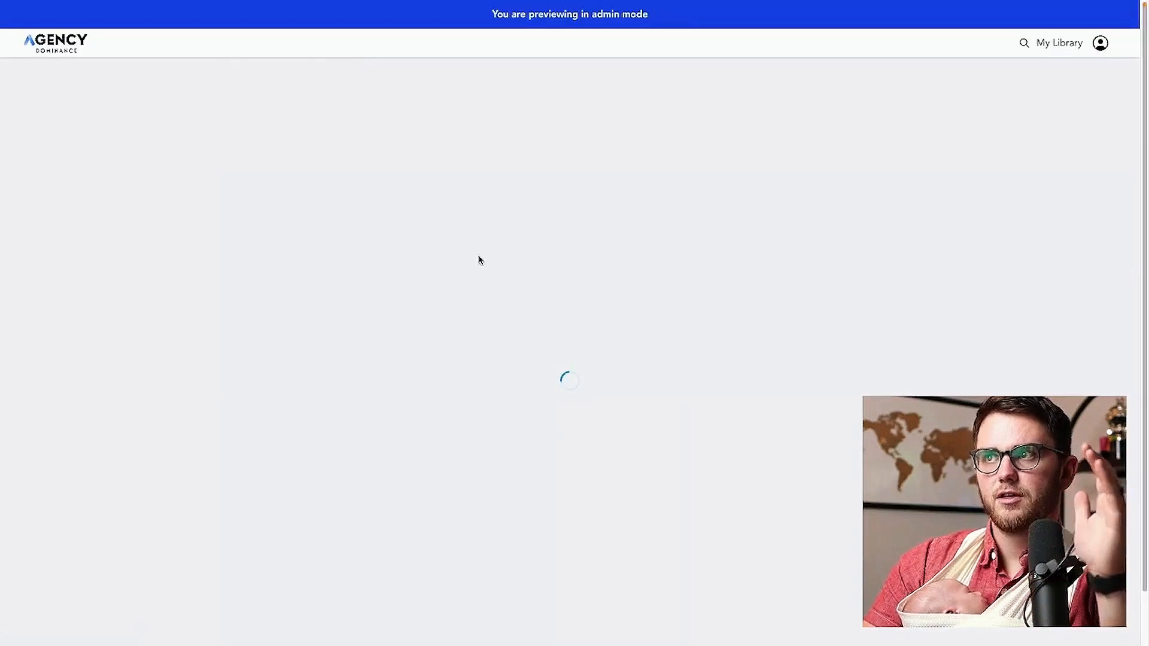
scroll(808, 276, "down", 3)
scroll(786, 262, "up", 3)
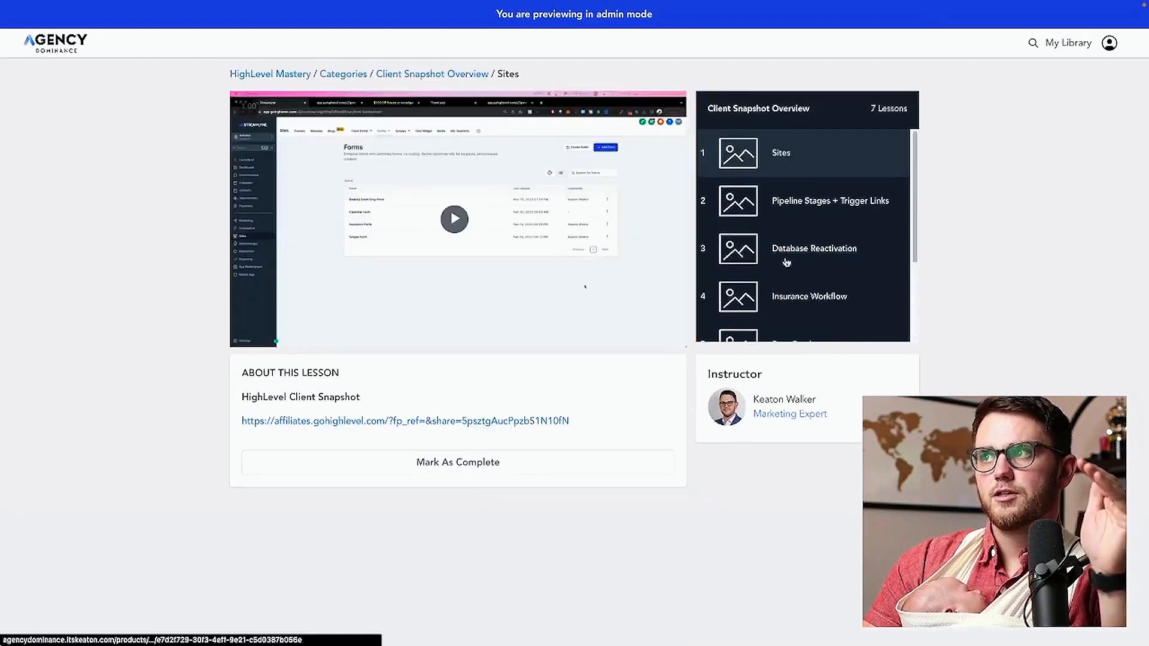
scroll(772, 276, "down", 3)
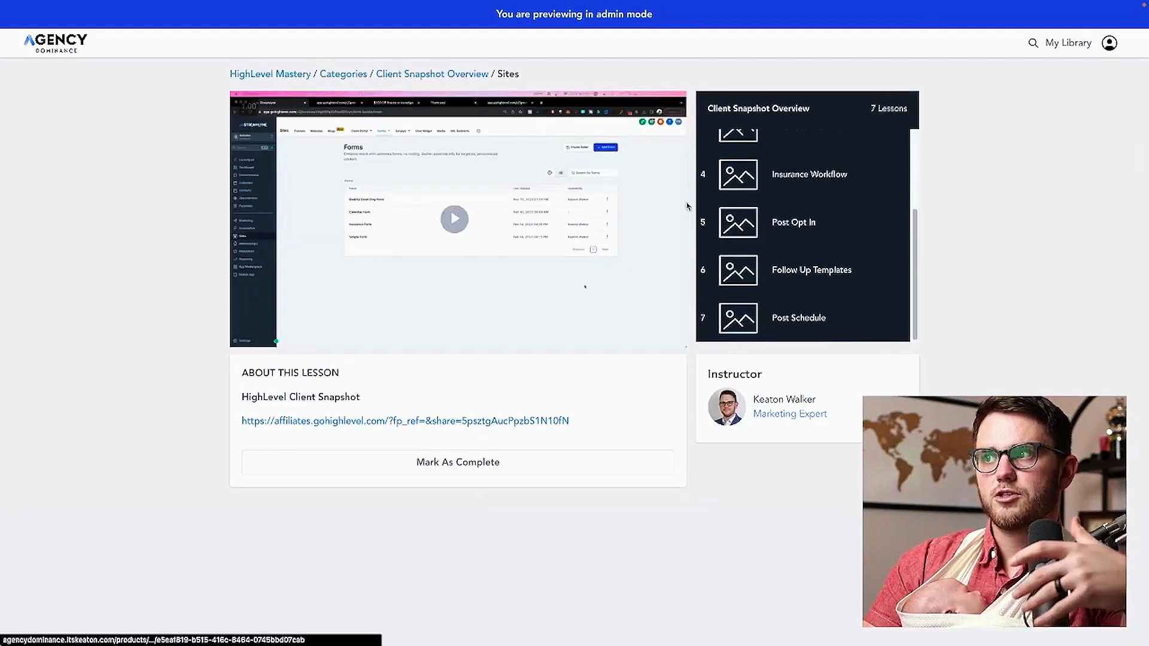
scroll(767, 179, "up", 3)
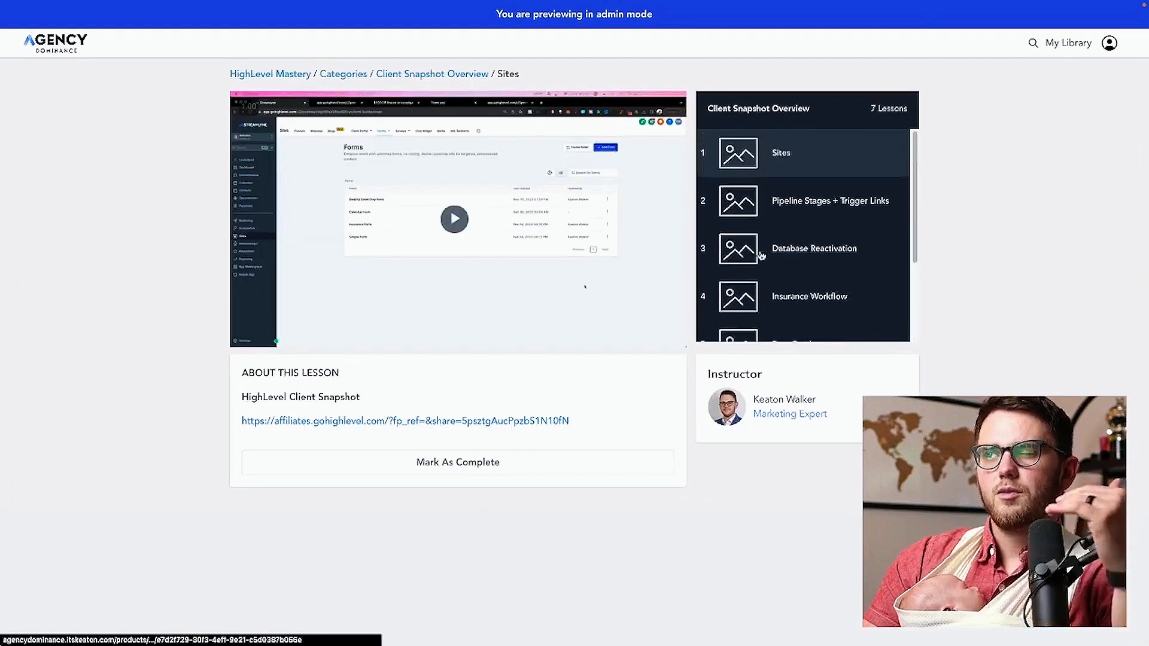
Step: Return to the Client Snapshot Overview category, look over its lessons, and reopen the Sites lesson
left_click(461, 74)
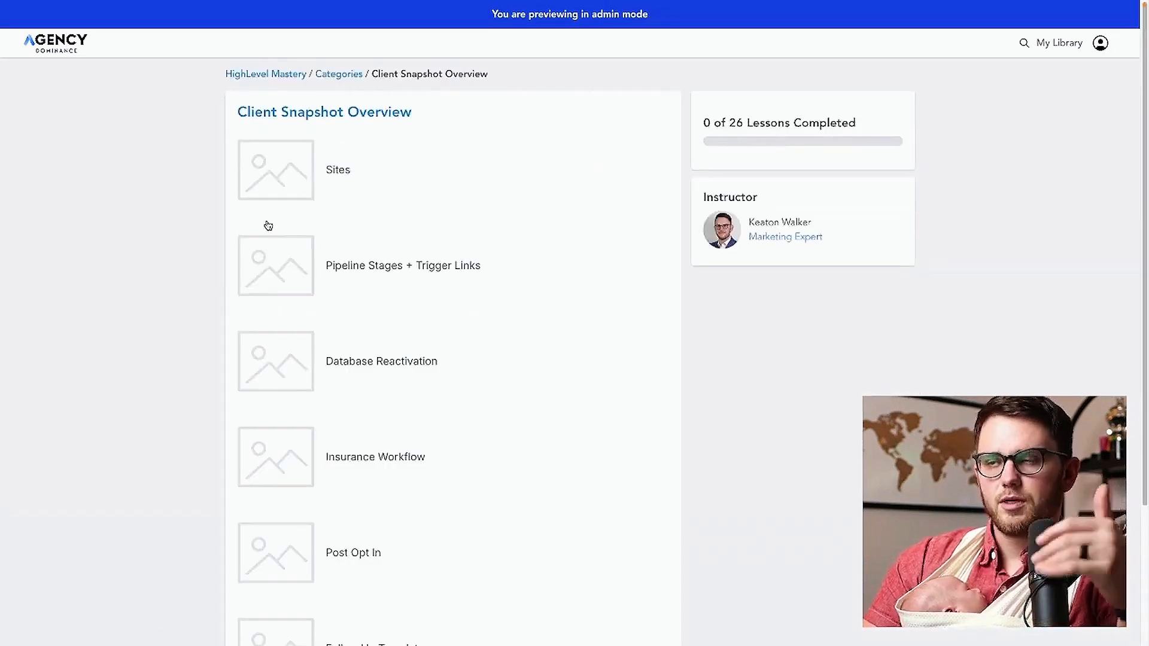
scroll(284, 280, "down", 3)
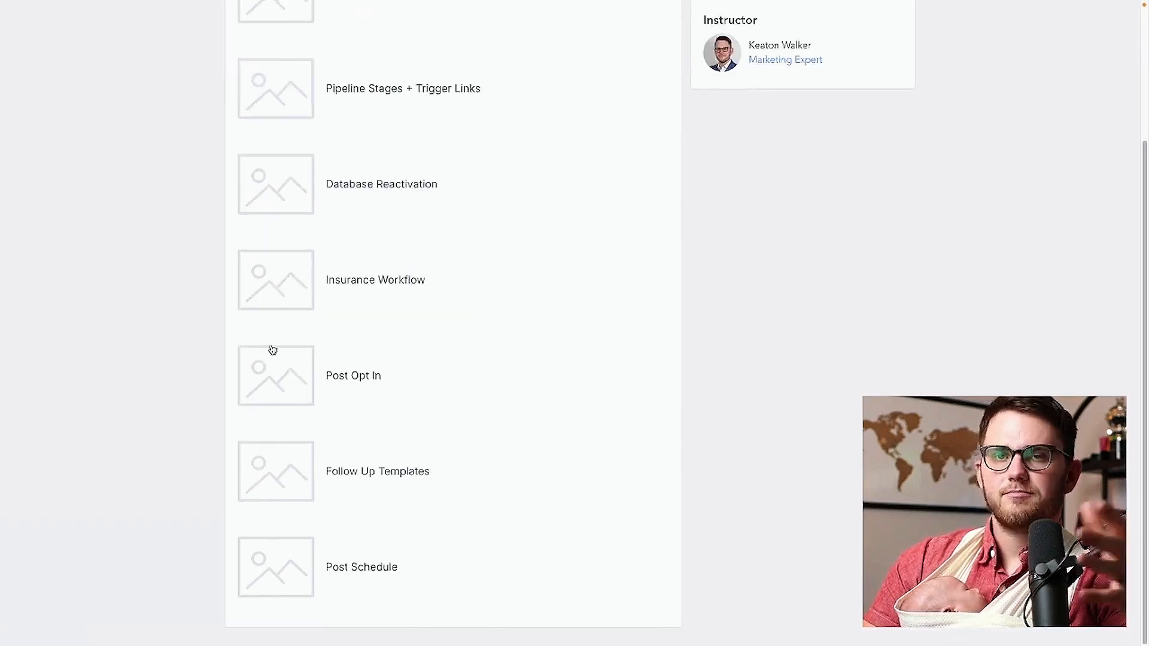
scroll(272, 350, "up", 3)
left_click(279, 198)
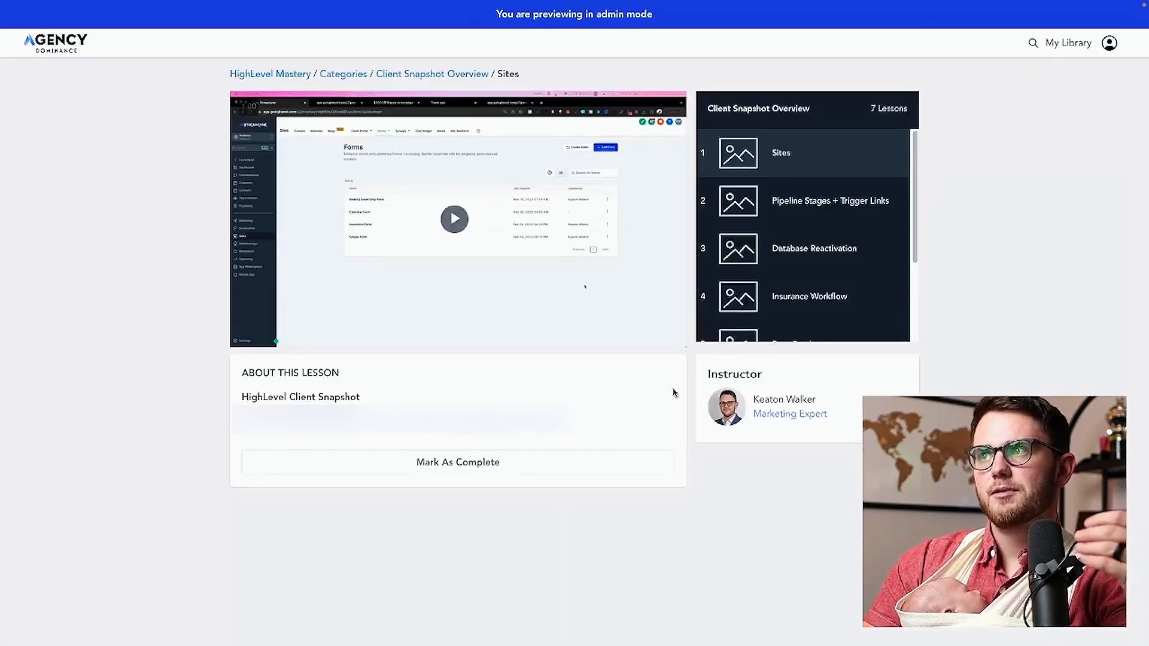
scroll(749, 263, "down", 3)
scroll(744, 267, "up", 3)
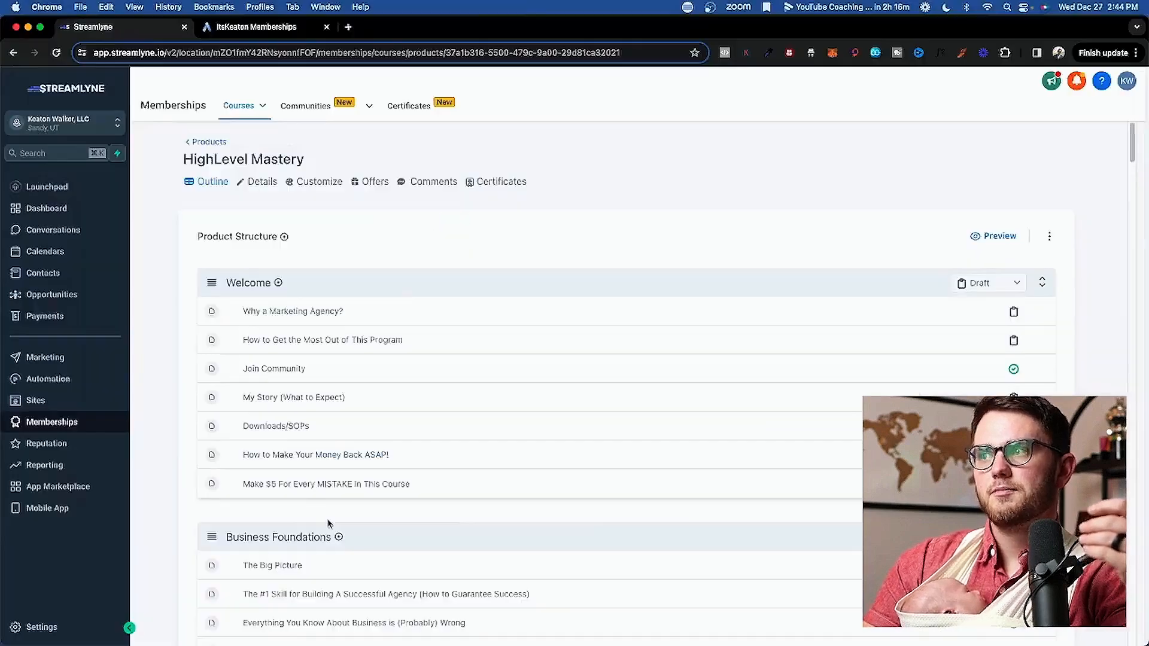
Step: Open the Sites lesson for editing from the product outline and review its post details
scroll(328, 521, "down", 15)
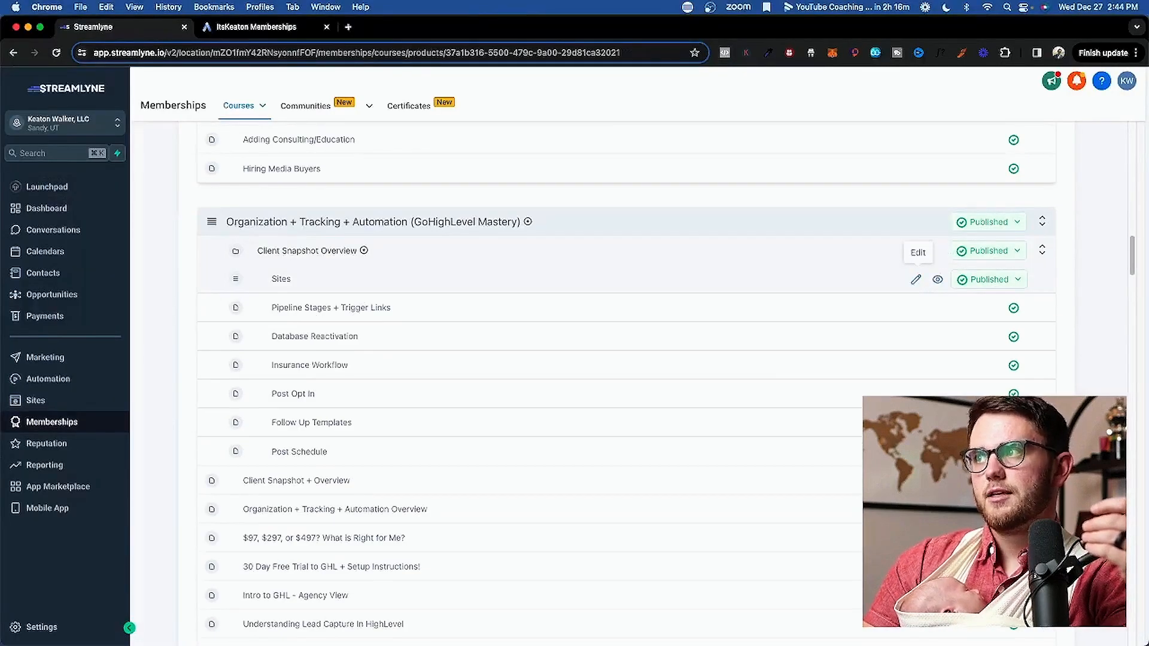
left_click(916, 280)
scroll(479, 359, "down", 4)
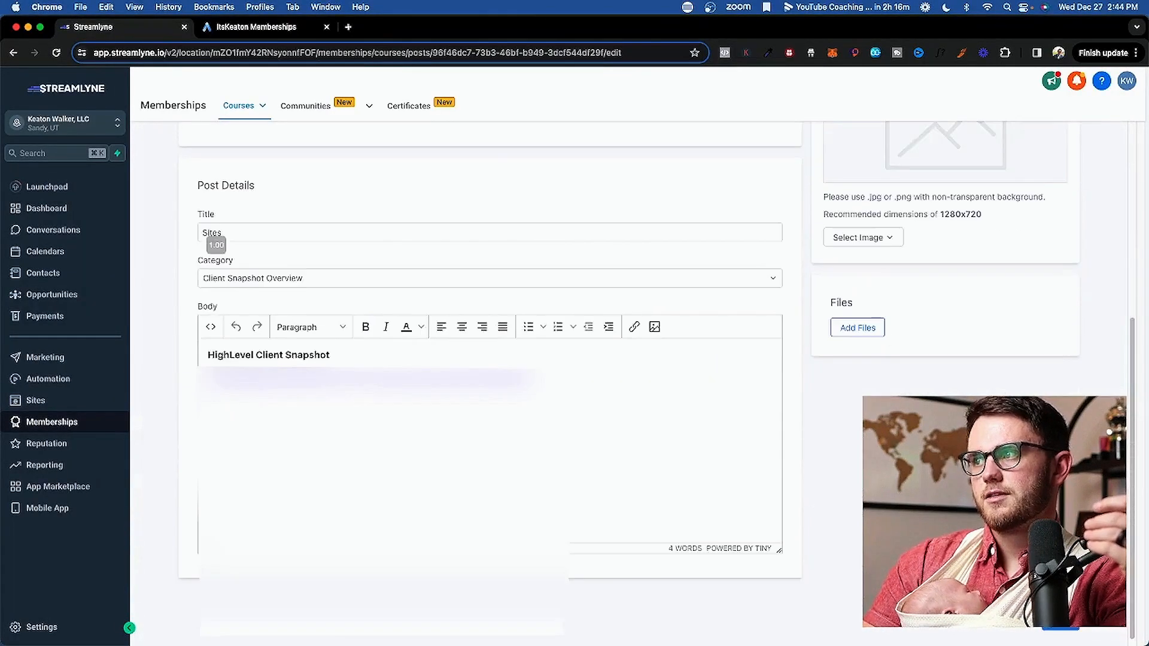
scroll(768, 300, "up", 5)
Step: Return to the HighLevel Mastery outline and open the Organization + Tracking + Automation Overview lesson for editing
left_click(198, 141)
scroll(385, 492, "down", 15)
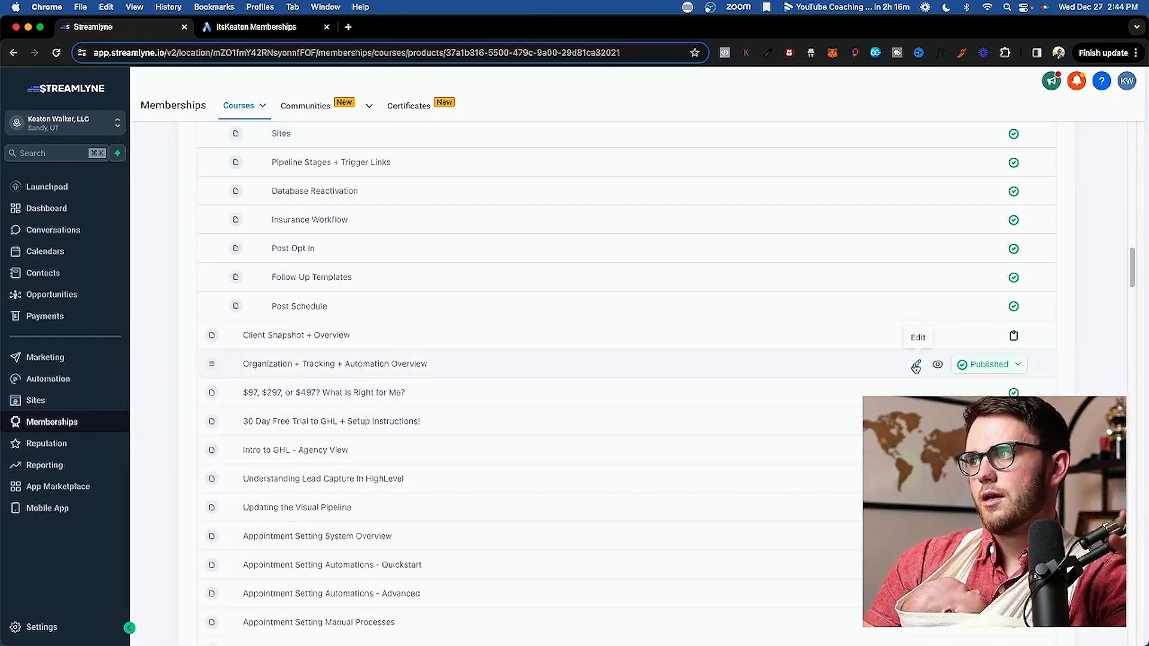
left_click(916, 365)
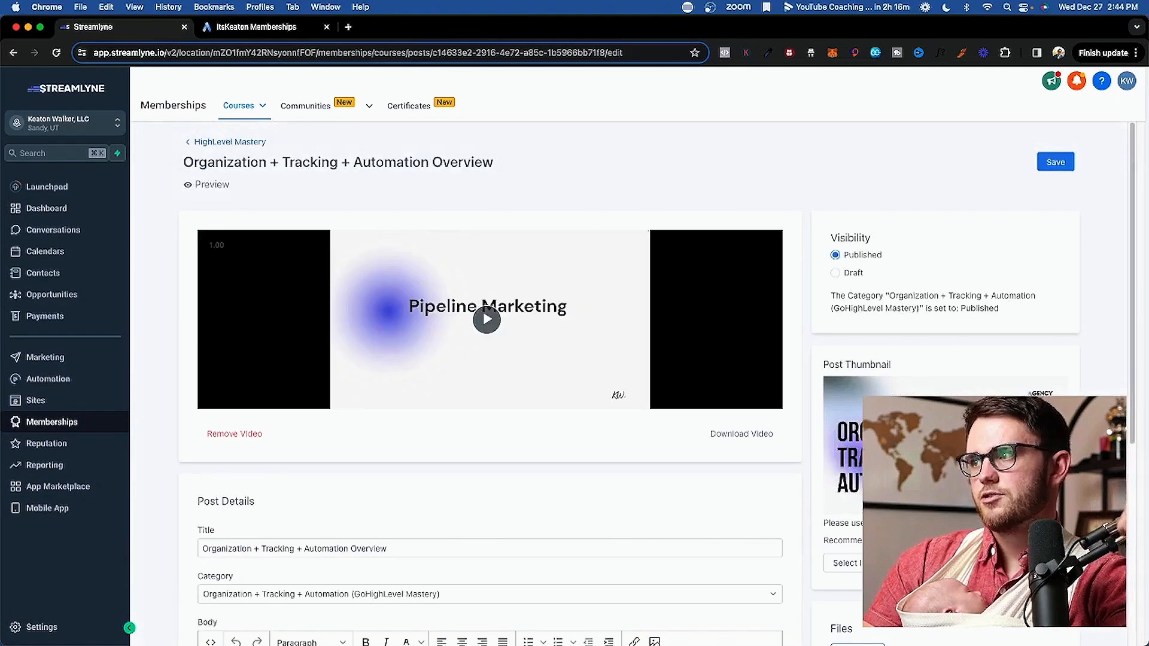
Step: Switch to the course preview, go back to the HighLevel Mastery home page, and look over its lesson list
left_click(287, 27)
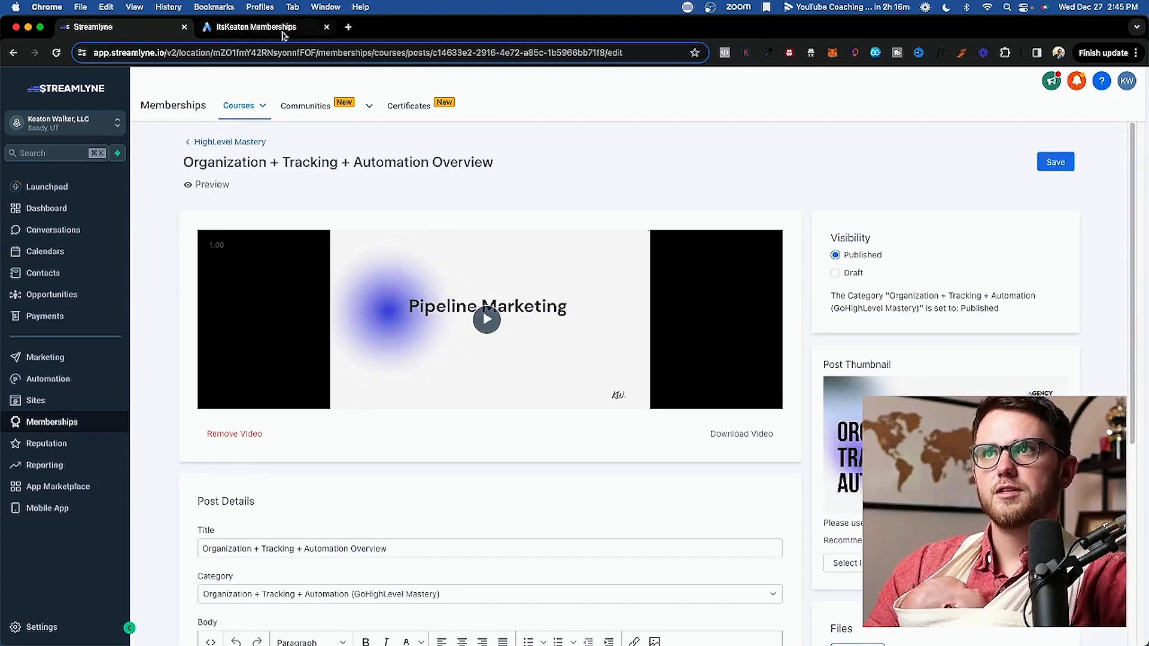
left_click(290, 144)
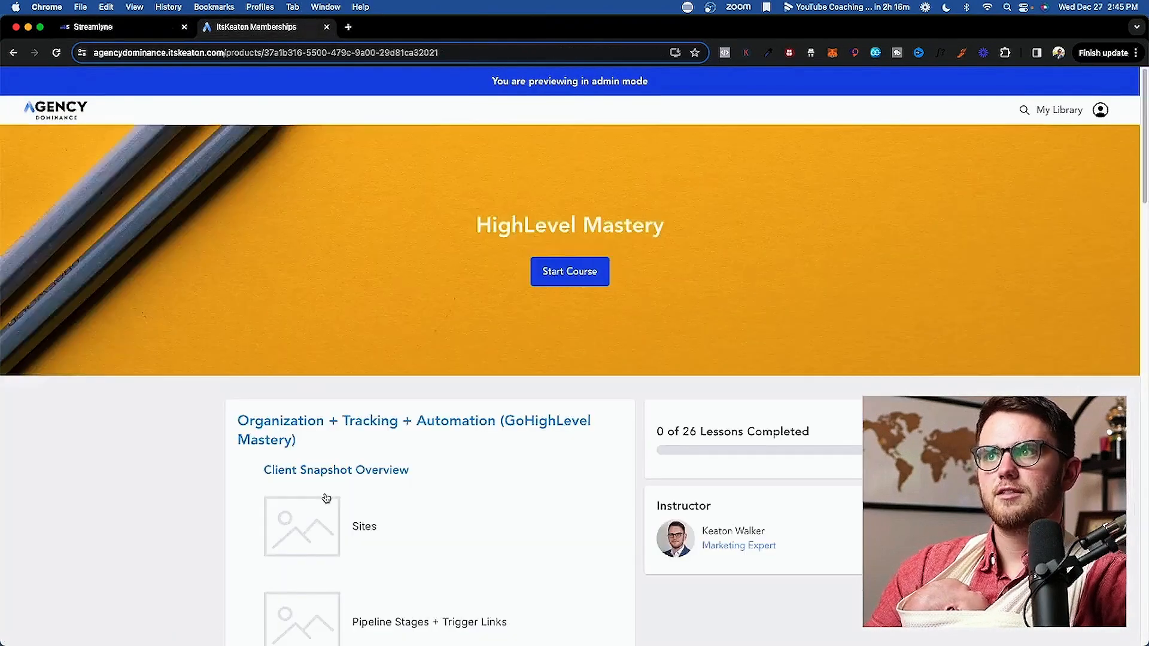
scroll(317, 328, "down", 4)
scroll(331, 539, "down", 4)
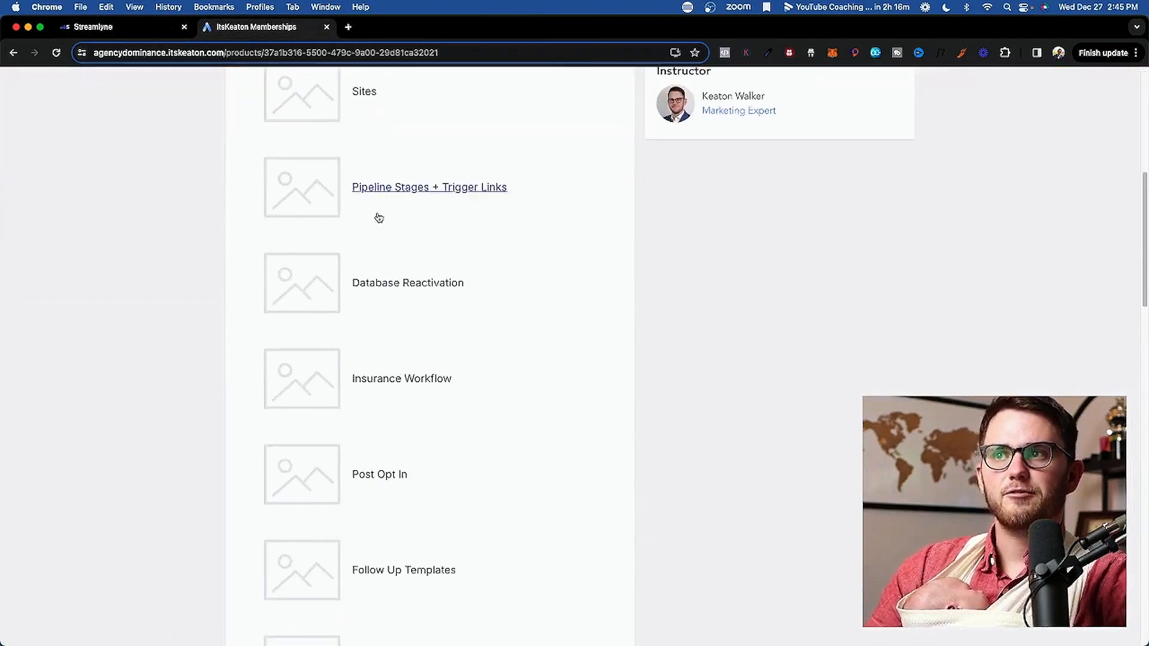
scroll(371, 334, "up", 10)
Step: Go back to the Organization + Tracking + Automation Overview lesson editor and examine its title, category, body and thumbnail settings
left_click(125, 27)
scroll(287, 359, "down", 2)
scroll(294, 352, "down", 3)
scroll(501, 321, "up", 3)
scroll(469, 483, "down", 4)
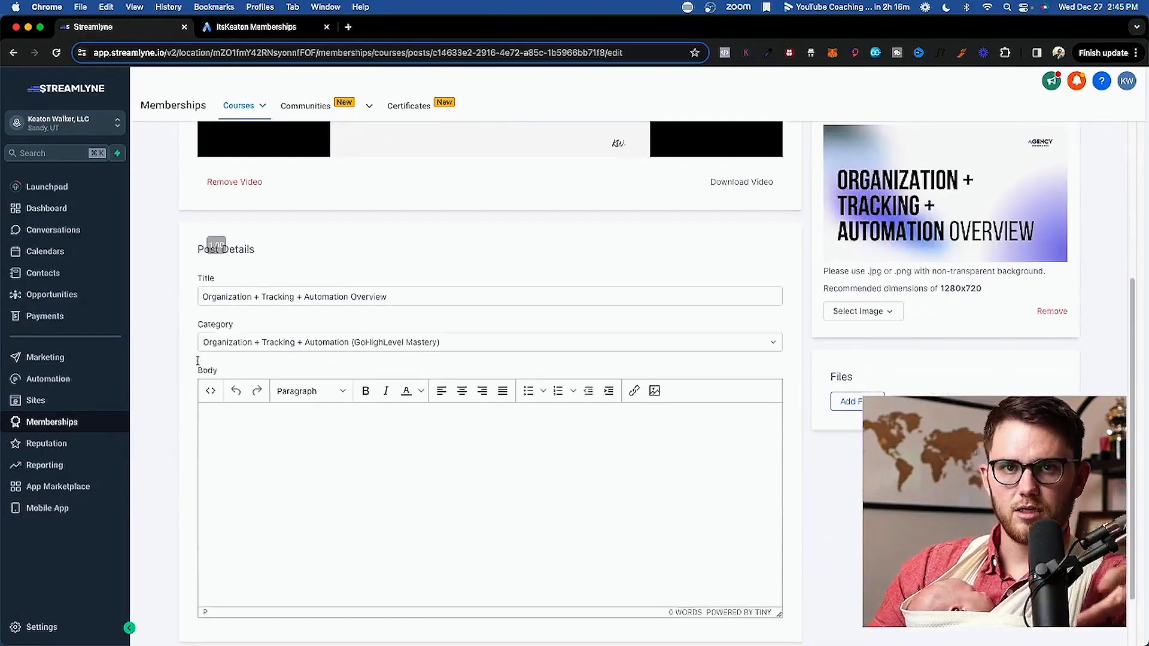
left_click(248, 297)
left_click_drag(206, 296, 413, 296)
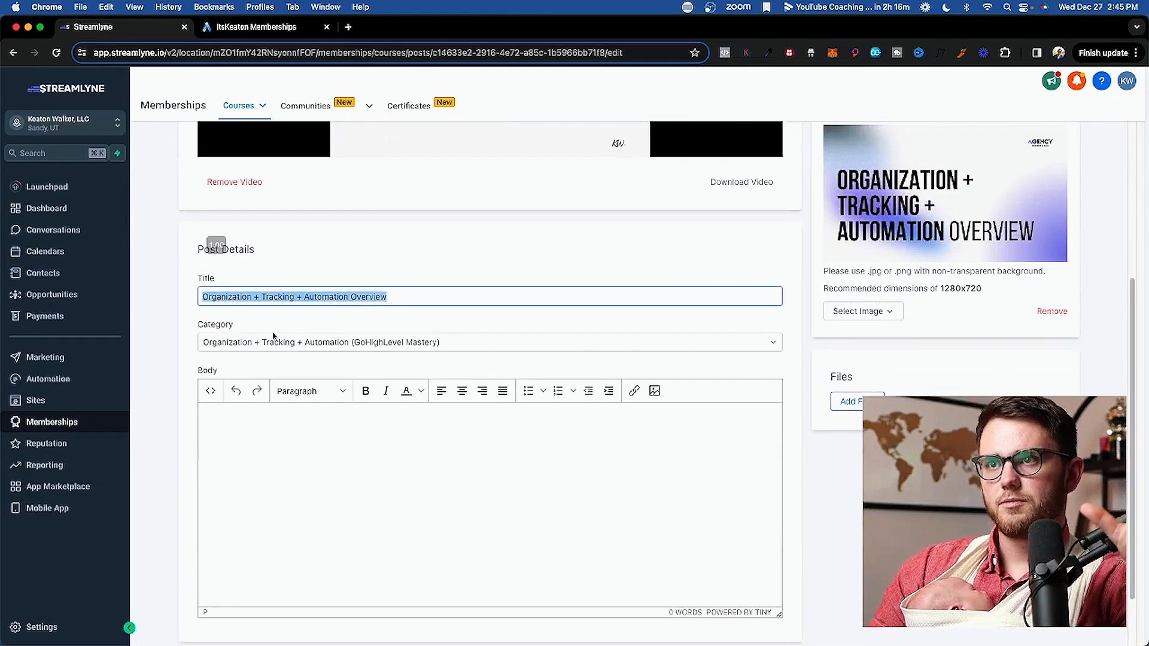
left_click(217, 346)
left_click(308, 342)
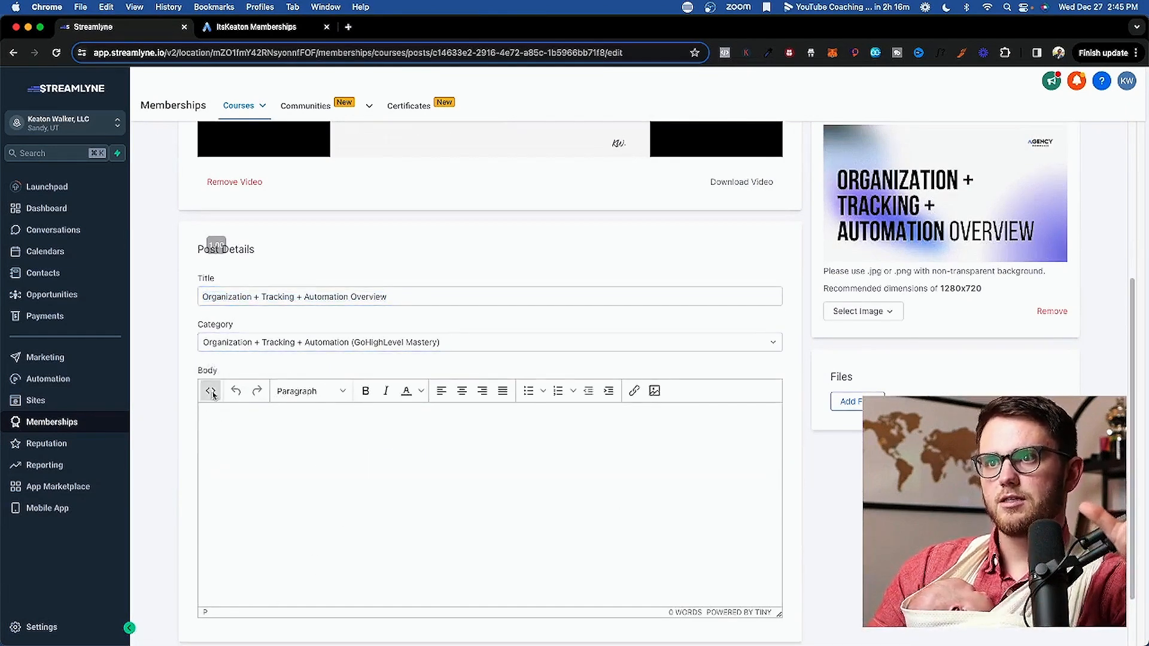
Step: View the Sites lesson in the course preview as a member would see it
left_click(249, 28)
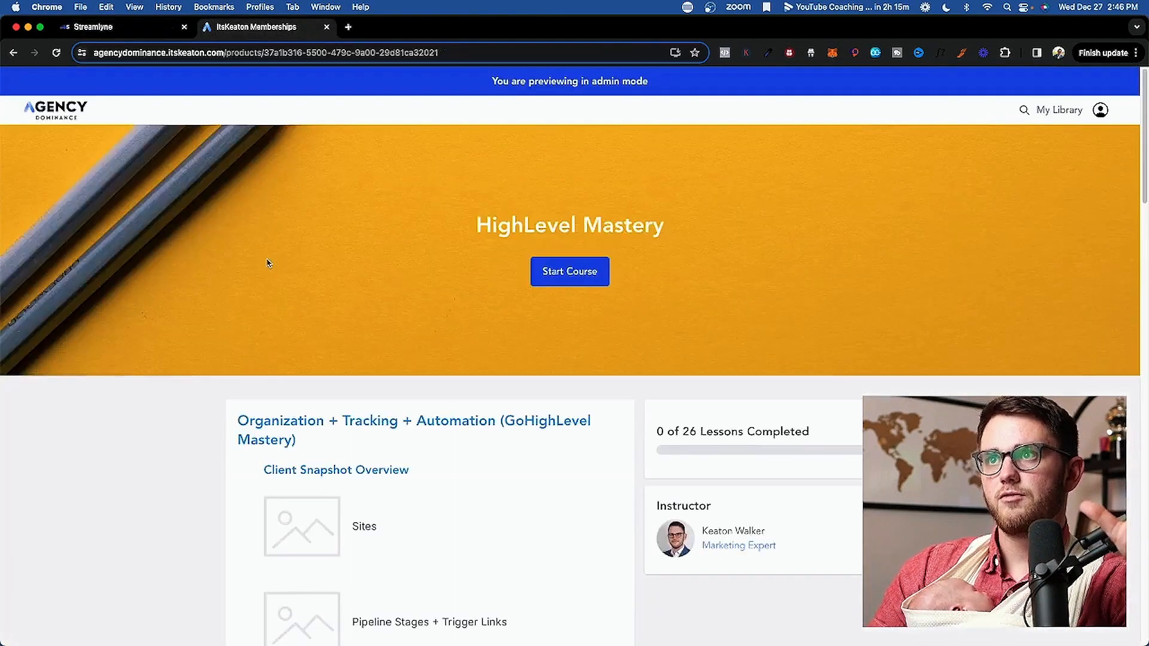
left_click(364, 527)
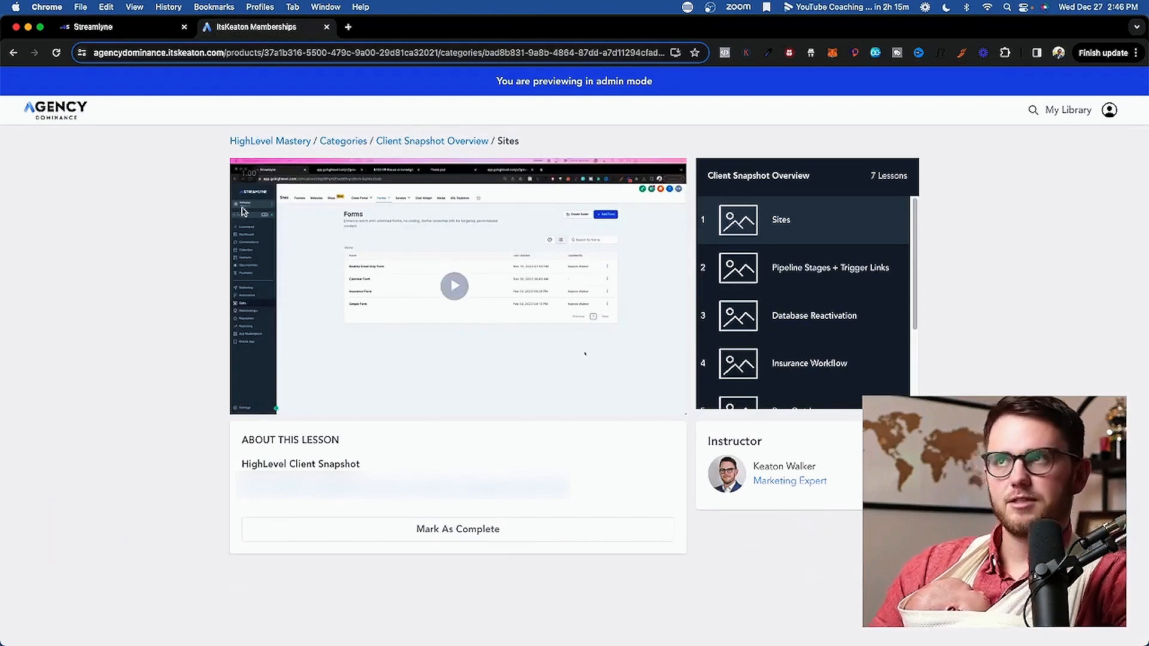
Step: Open the HighLevel Mastery product's details and review its title, description and thumbnail
left_click(129, 28)
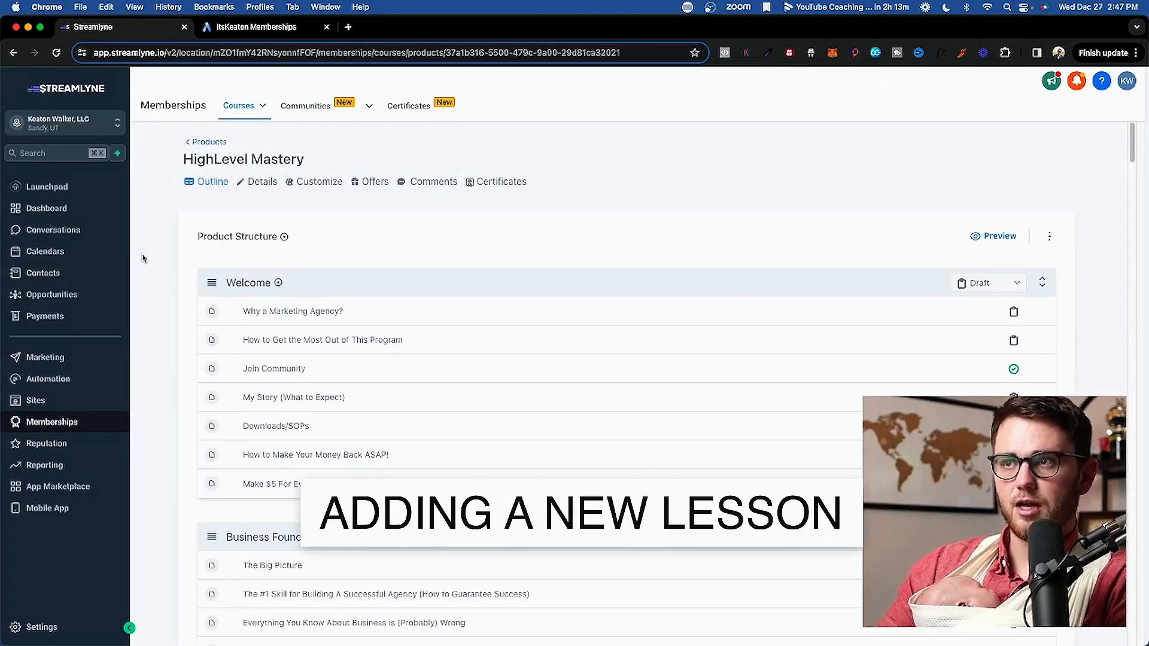
left_click(252, 186)
left_click(282, 254)
triple_click(193, 254)
scroll(147, 347, "down", 1)
scroll(147, 347, "down", 5)
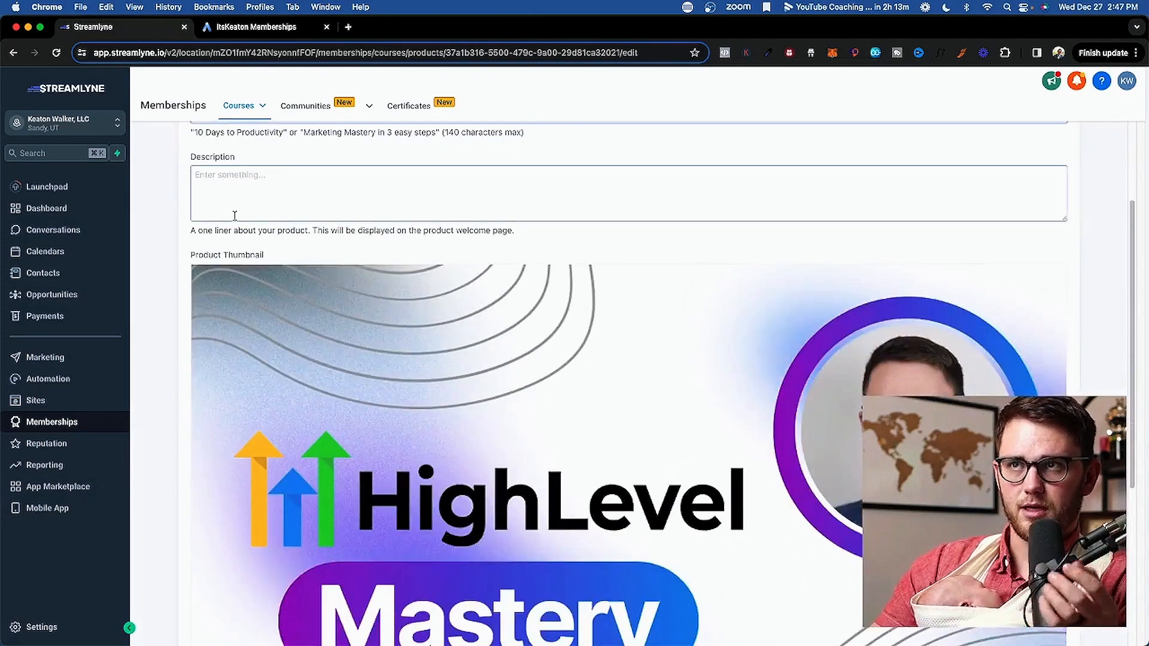
scroll(233, 218, "down", 5)
scroll(377, 535, "down", 3)
Step: Review the product's instructor, logo and favicon settings and expand the advanced options with custom JS and CSS
left_click(255, 553)
scroll(415, 308, "down", 12)
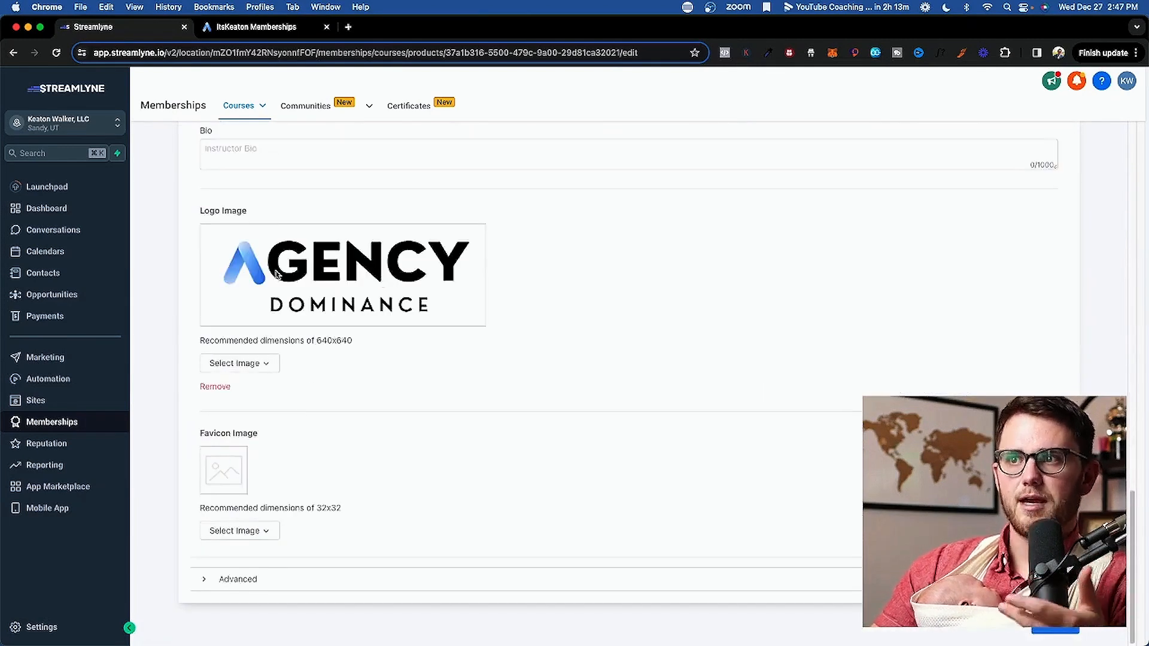
left_click(236, 580)
scroll(310, 430, "down", 6)
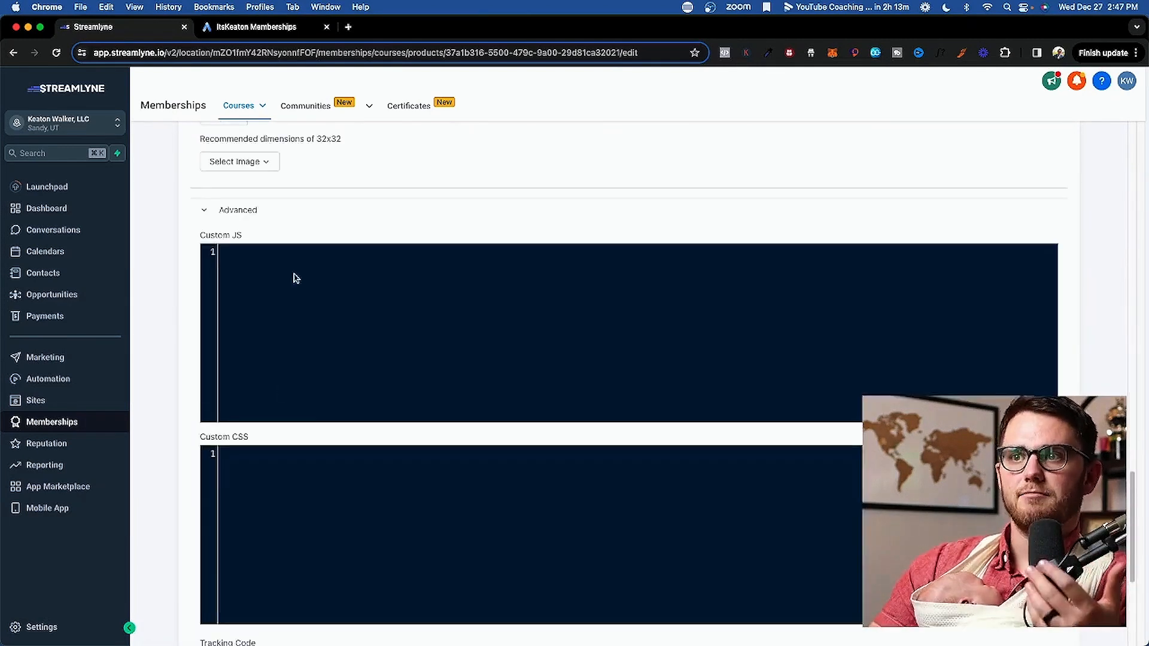
scroll(264, 272, "down", 5)
scroll(282, 410, "up", 20)
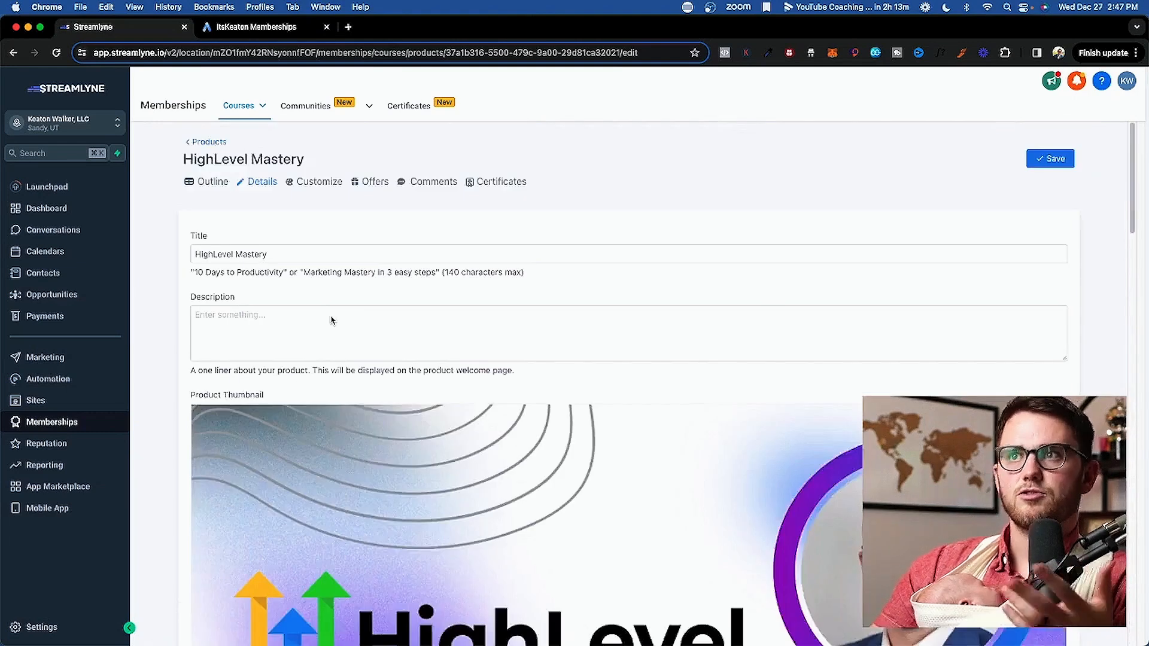
Step: Open the HighLevel Mastery product's theme customization and preview the Classic theme
left_click(327, 183)
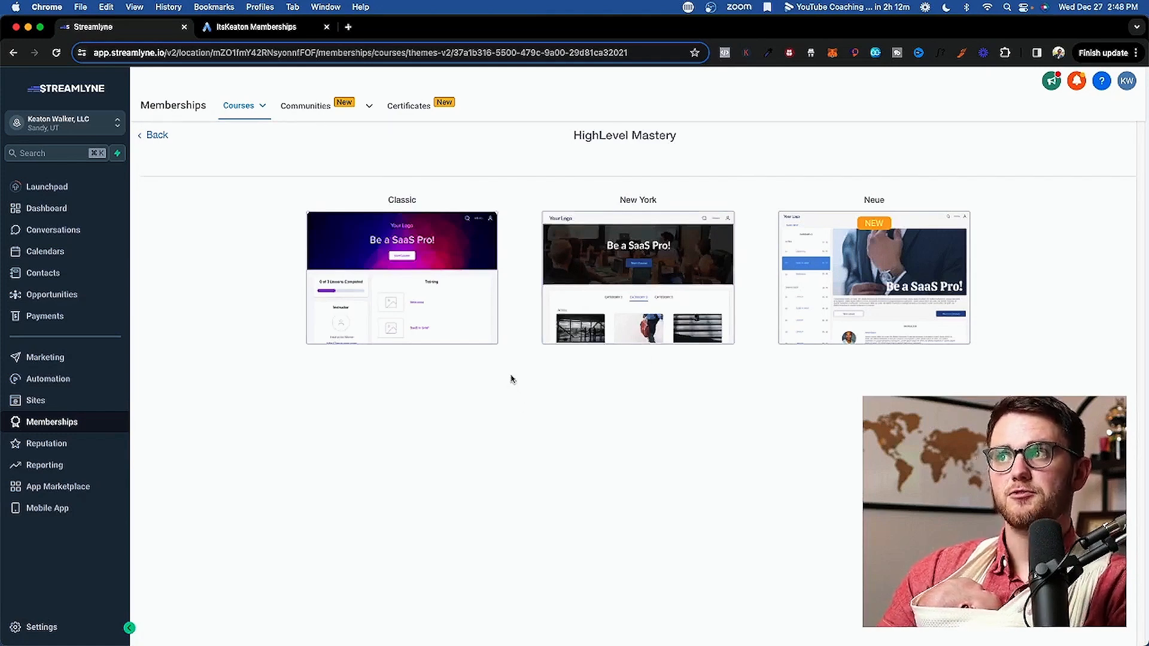
left_click(402, 264)
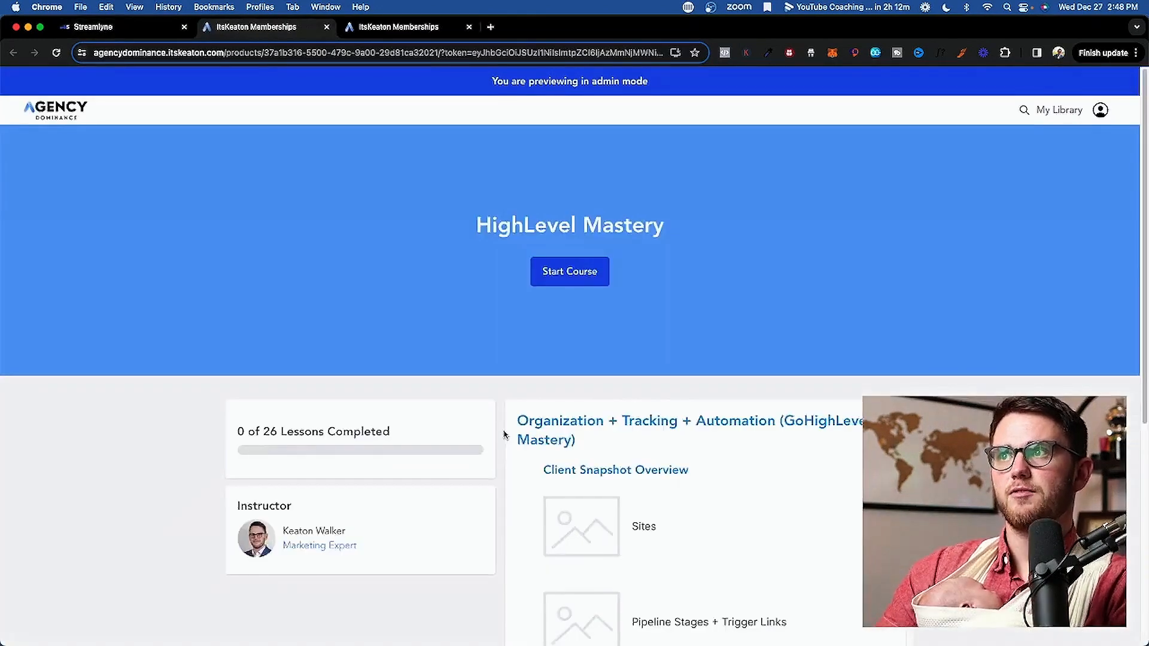
Step: Look through the course page in the Classic theme preview and return to the theme gallery
scroll(504, 435, "down", 5)
scroll(504, 435, "up", 5)
left_click(149, 28)
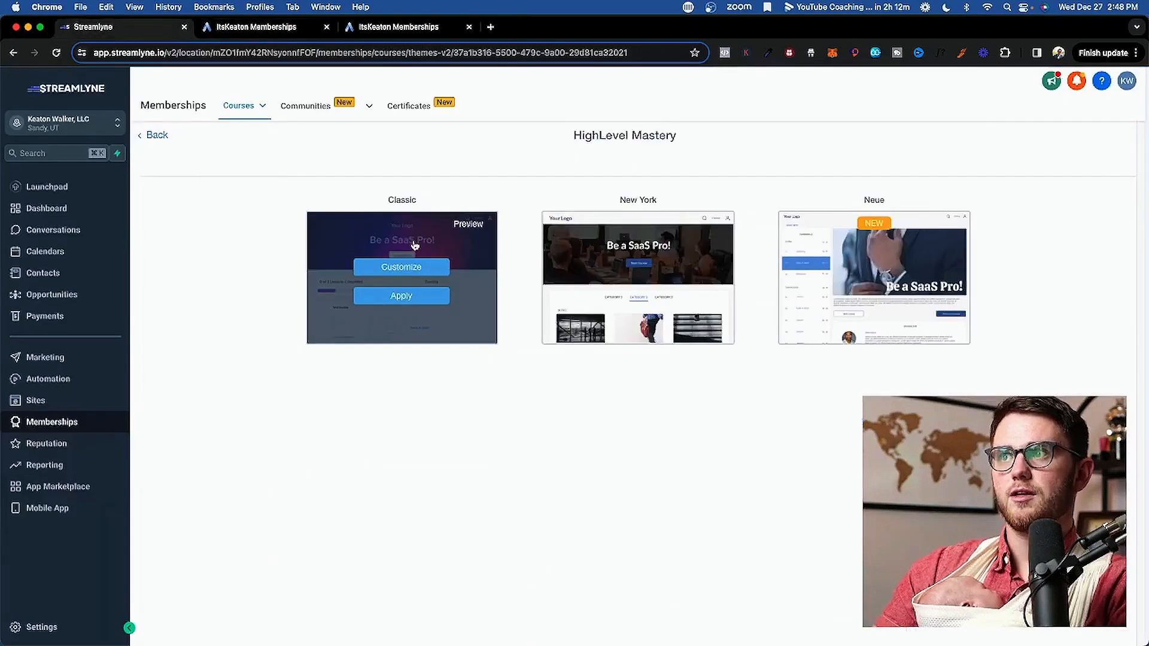
Step: Preview the New York theme and review how it lays out the course's lesson cards
left_click(707, 224)
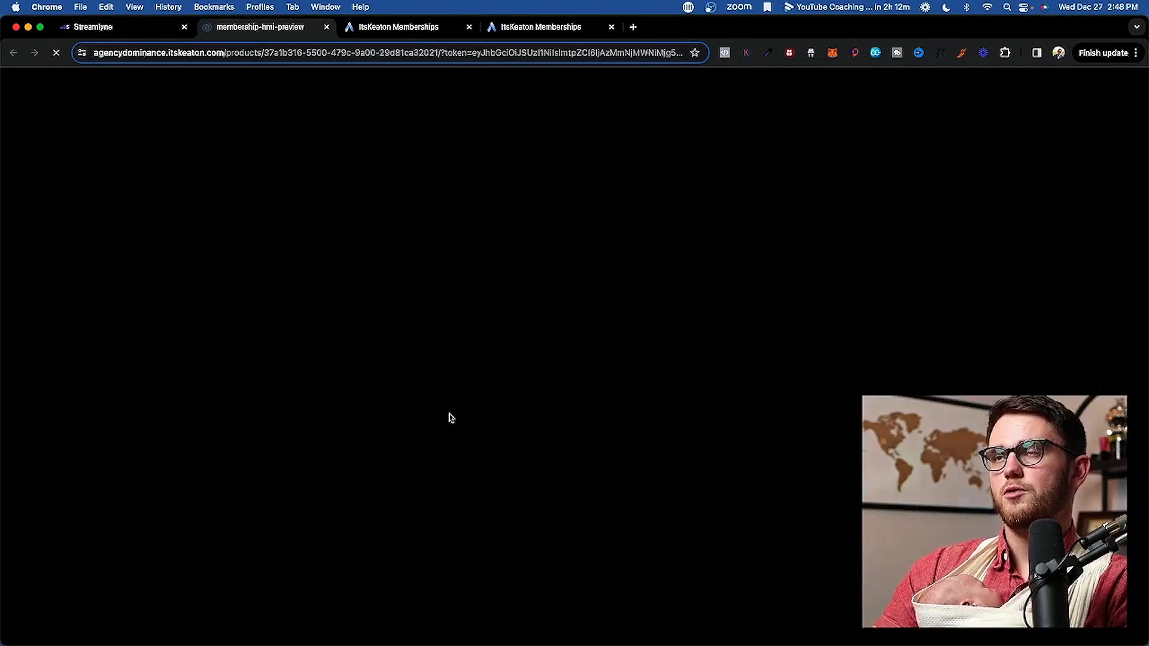
scroll(351, 271, "down", 6)
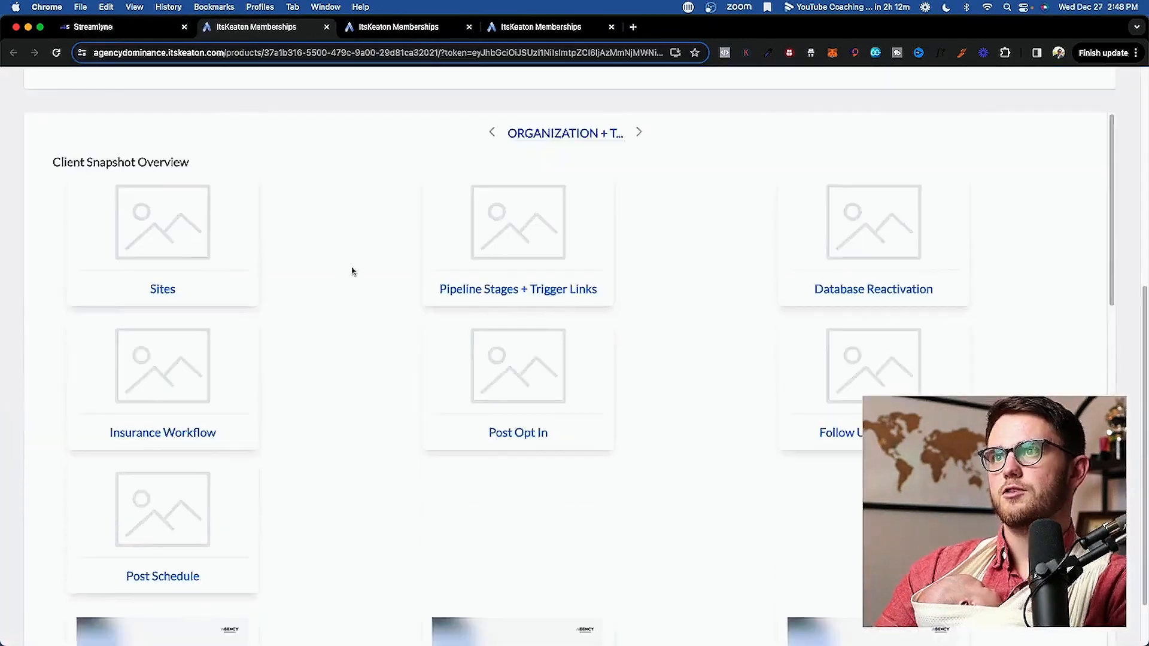
scroll(377, 390, "up", 6)
scroll(577, 257, "down", 5)
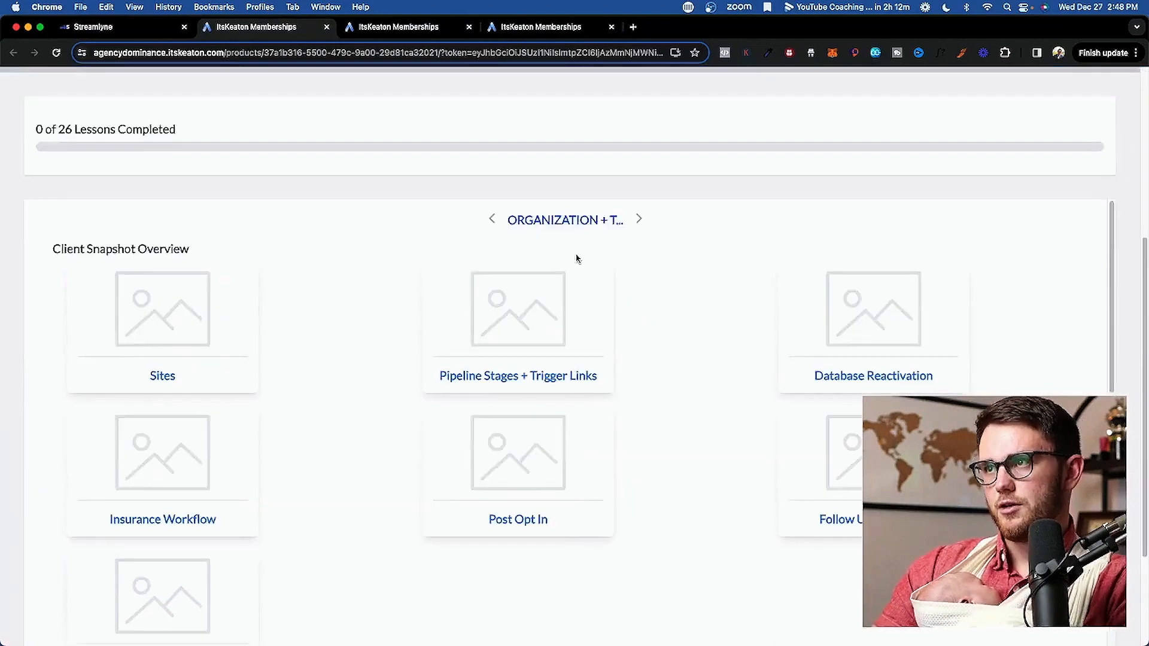
scroll(556, 300, "down", 15)
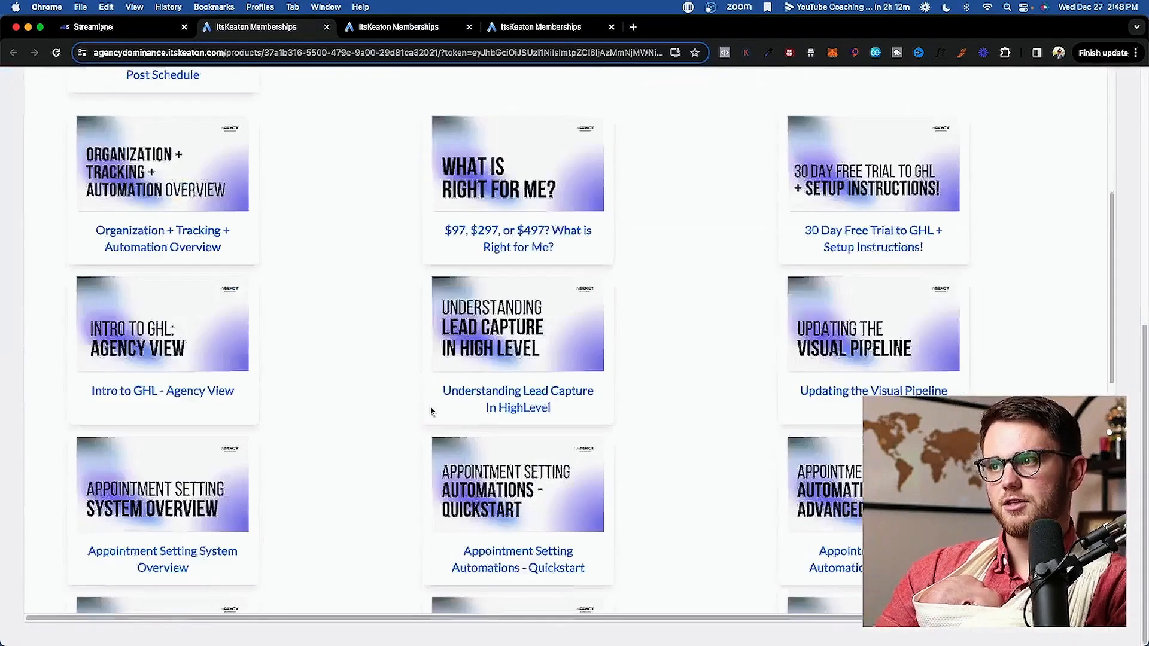
scroll(390, 398, "up", 10)
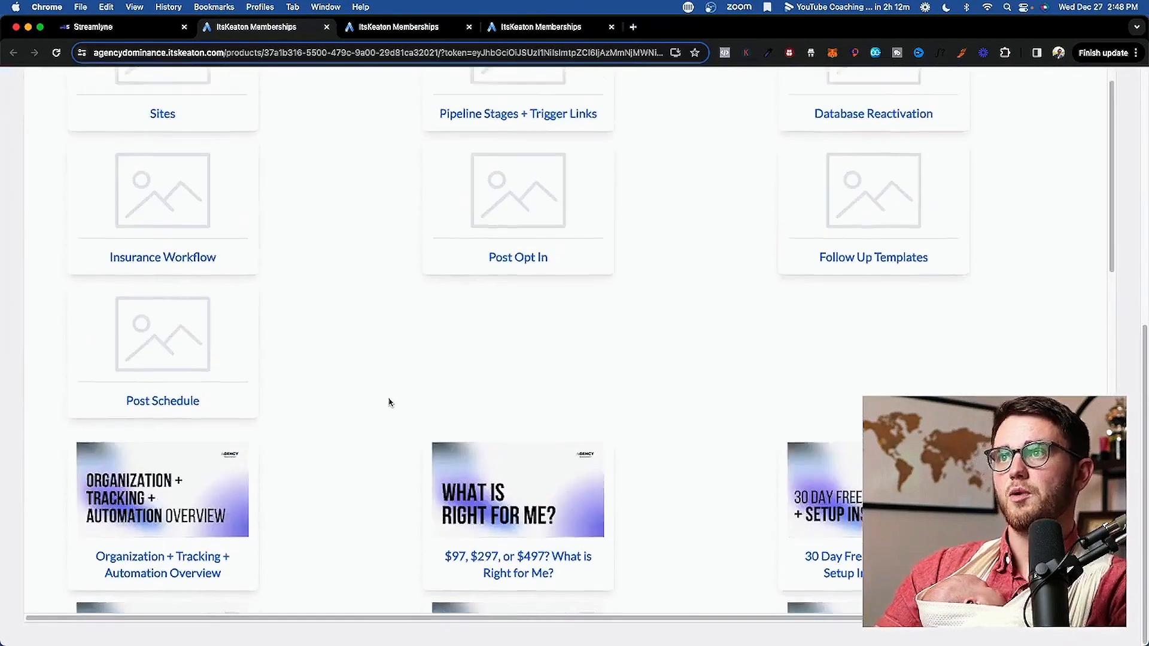
Step: Preview the Neue theme from the theme gallery and review its lesson page and course navigation list
left_click(158, 27)
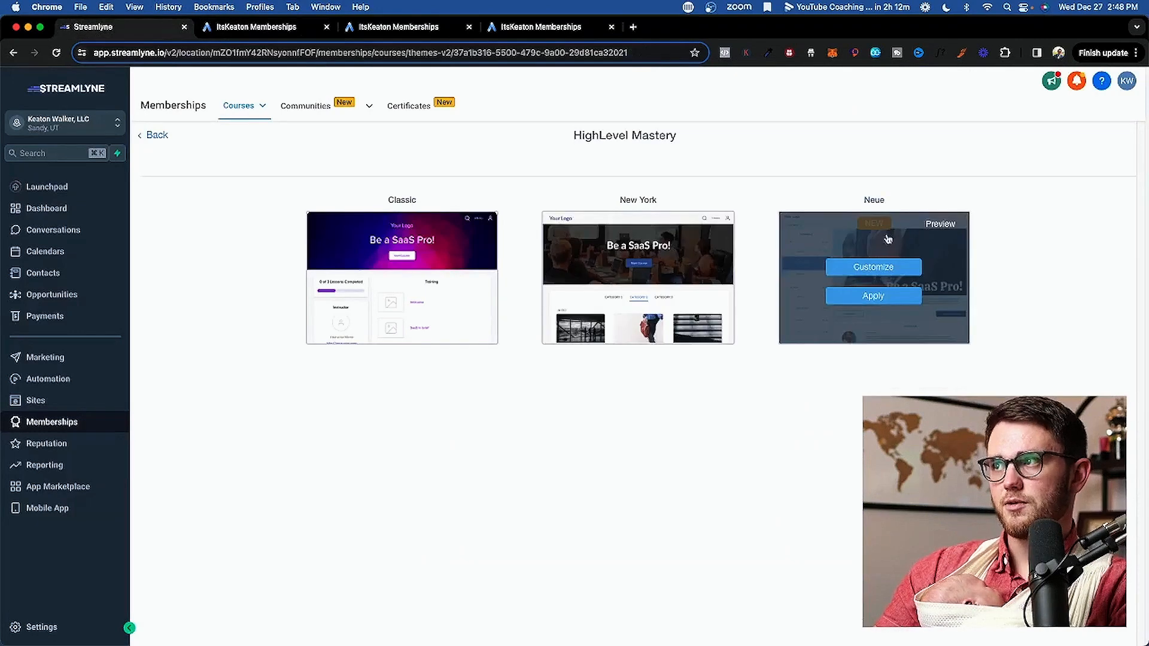
left_click(937, 233)
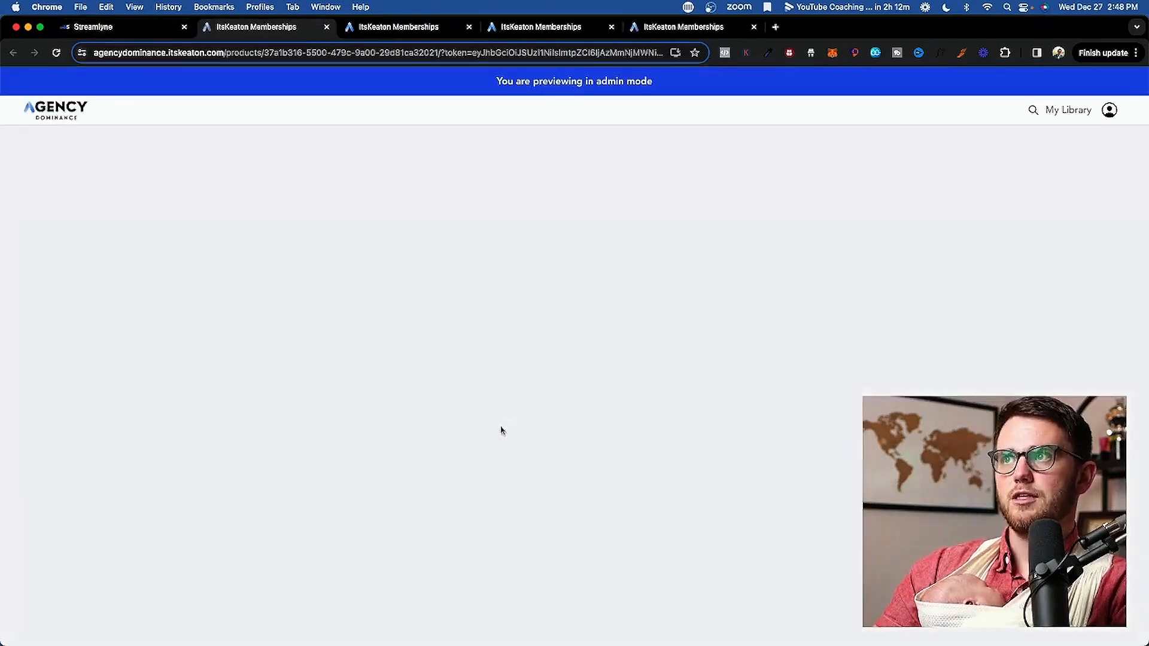
scroll(358, 479, "down", 10)
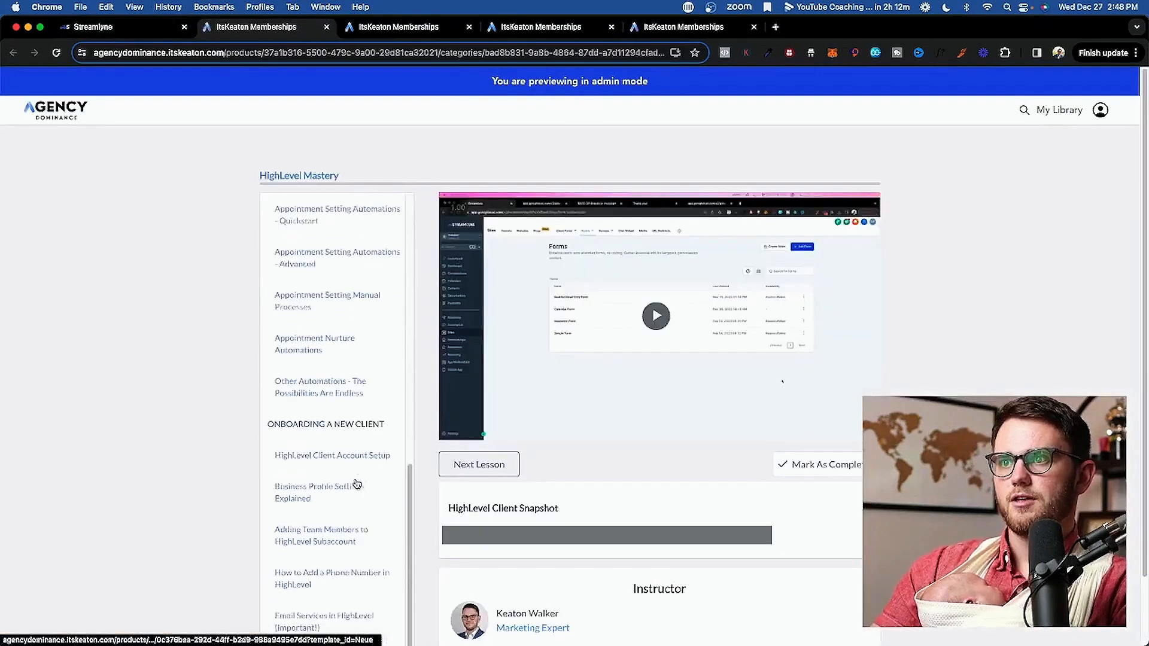
scroll(357, 484, "down", 3)
scroll(623, 476, "down", 2)
scroll(616, 488, "up", 2)
scroll(359, 347, "up", 10)
scroll(328, 356, "down", 8)
scroll(328, 355, "up", 10)
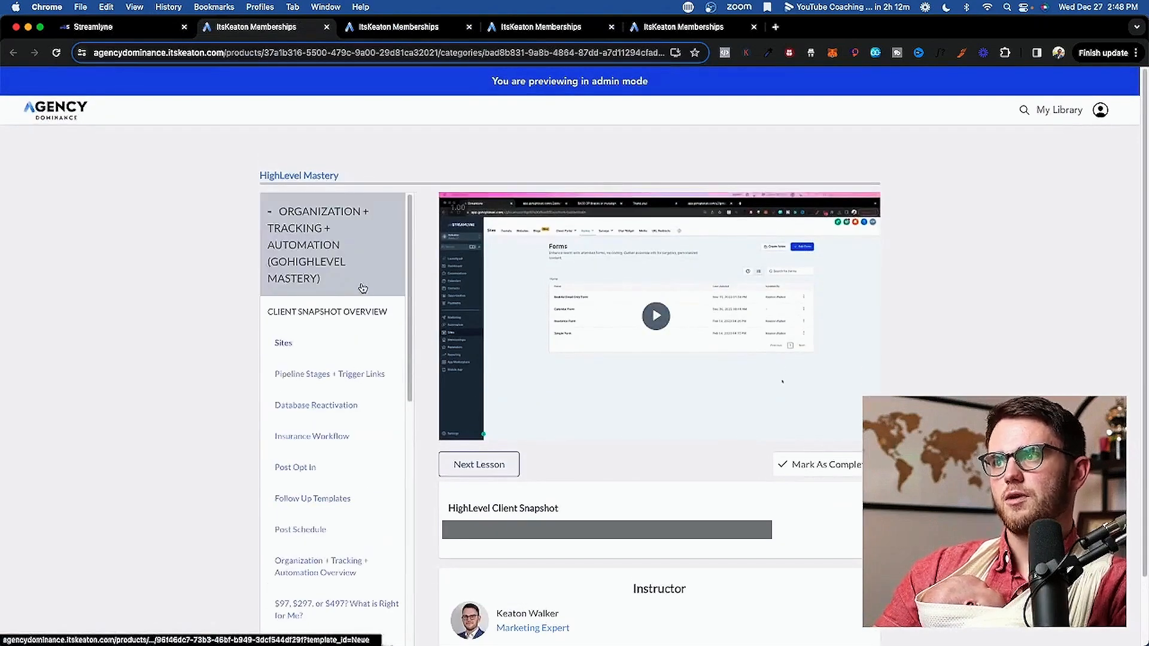
Step: Open the Classic theme for customization and review its color, logo placement, font and background settings
left_click(150, 27)
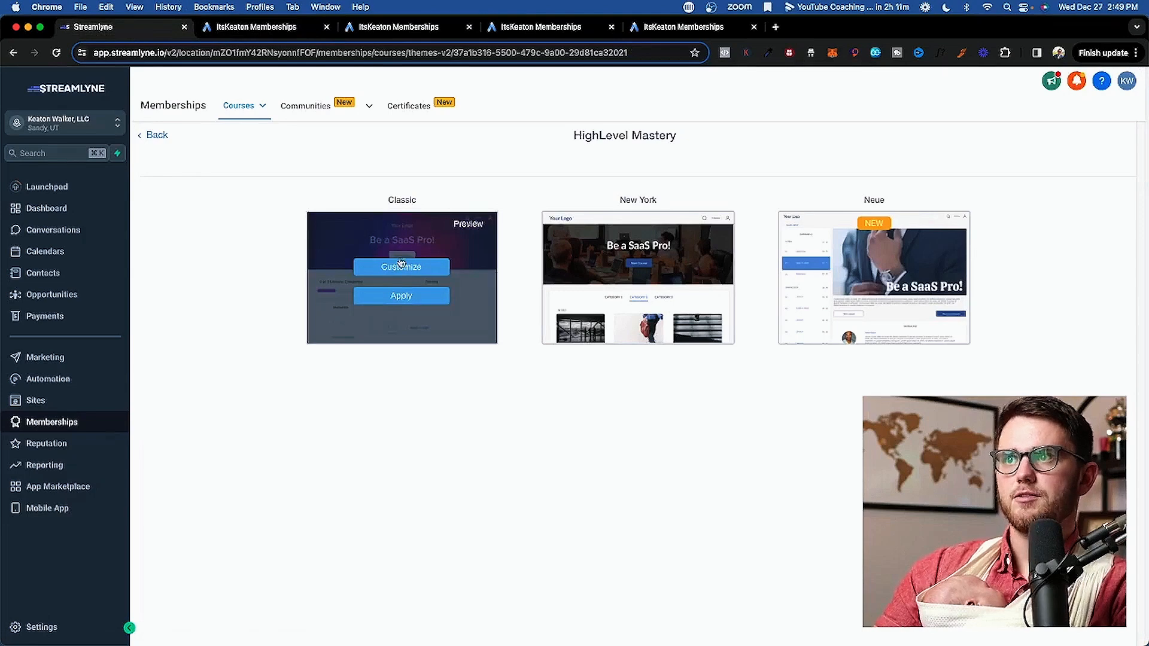
left_click(401, 266)
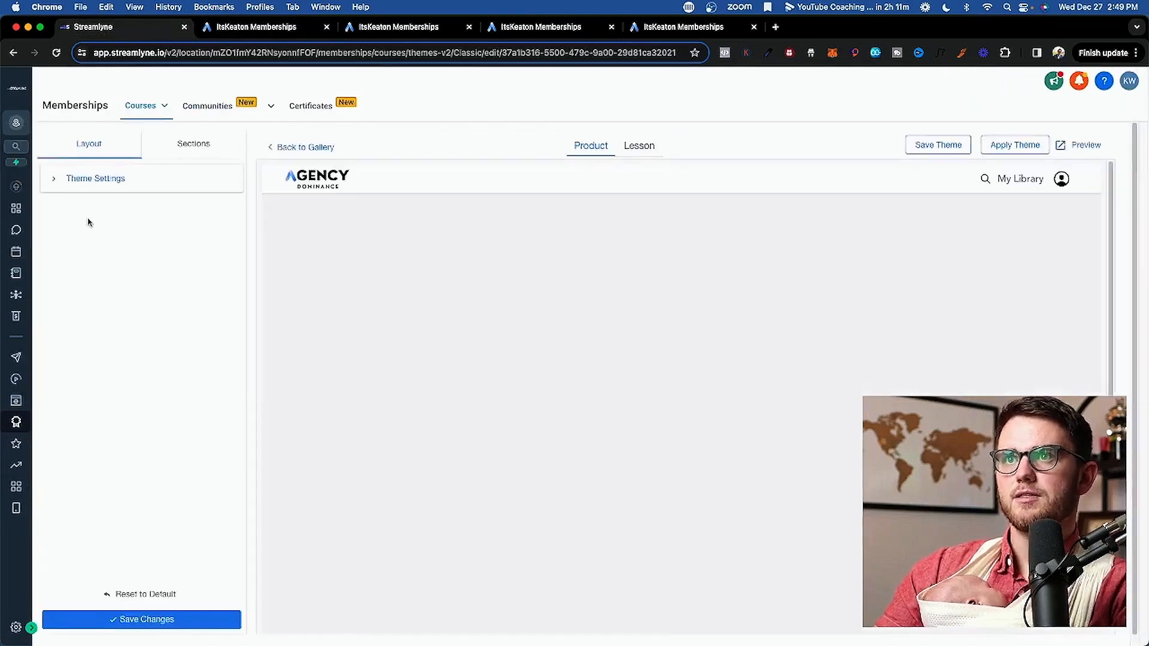
scroll(167, 224, "down", 1)
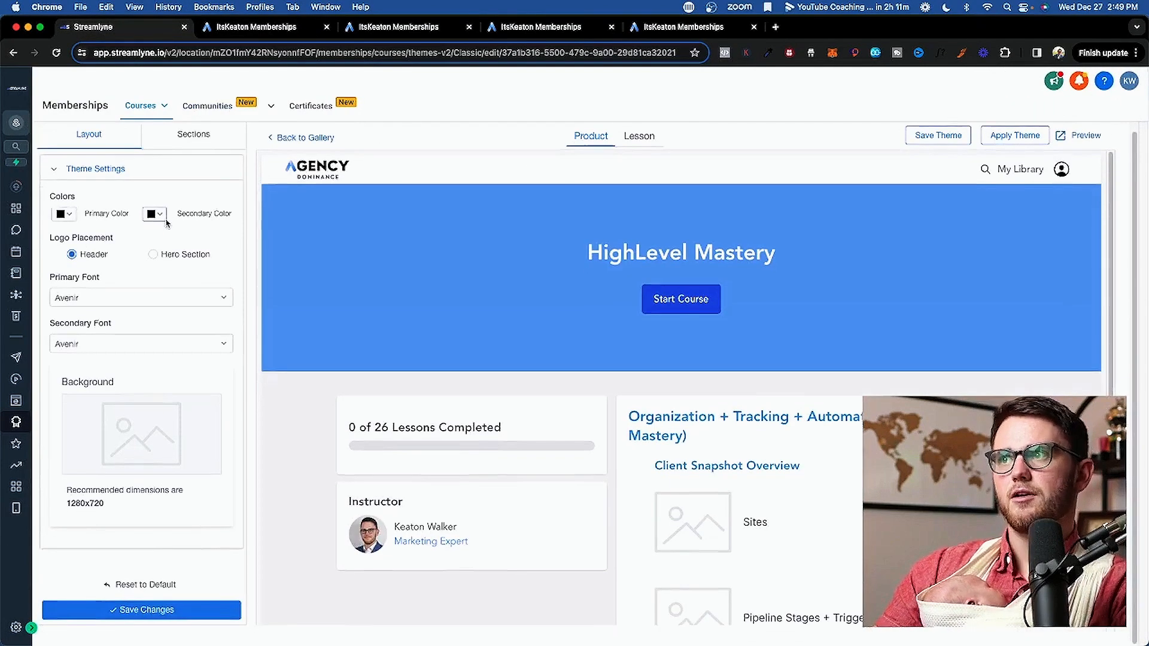
scroll(135, 446, "up", 1)
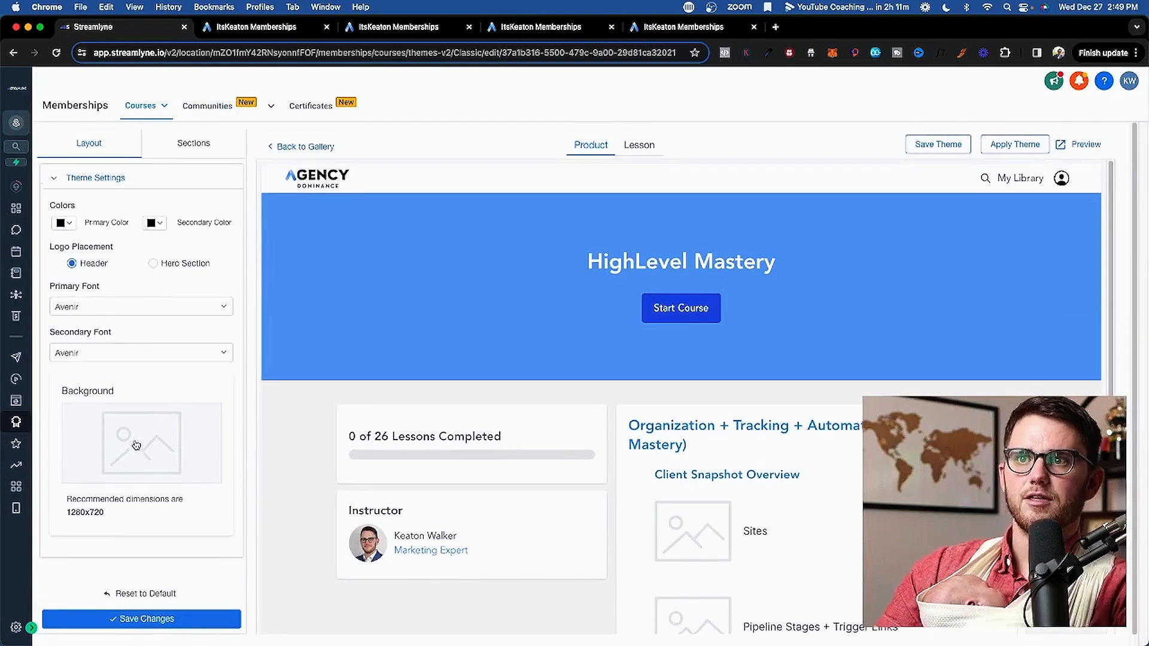
Step: Expand the Classic theme's section settings, including Course Body and Instructor, and review their font, color and background options
left_click(209, 144)
left_click(110, 501)
scroll(159, 446, "down", 3)
left_click(110, 529)
scroll(129, 497, "down", 10)
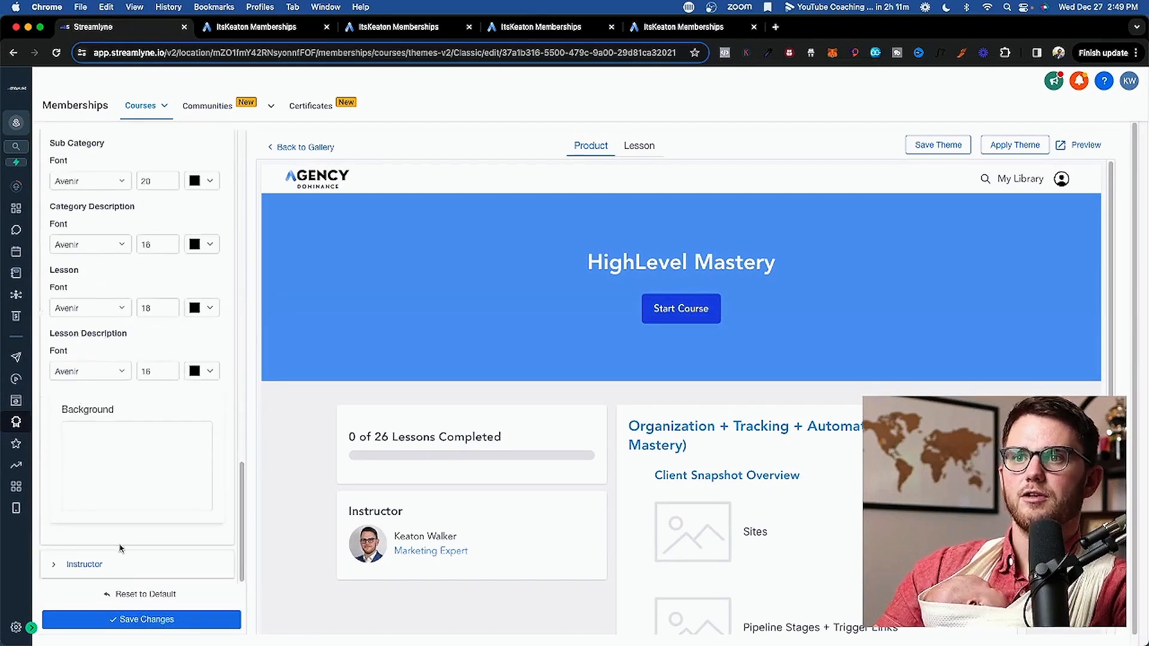
left_click(84, 565)
scroll(204, 251, "down", 6)
scroll(189, 217, "up", 15)
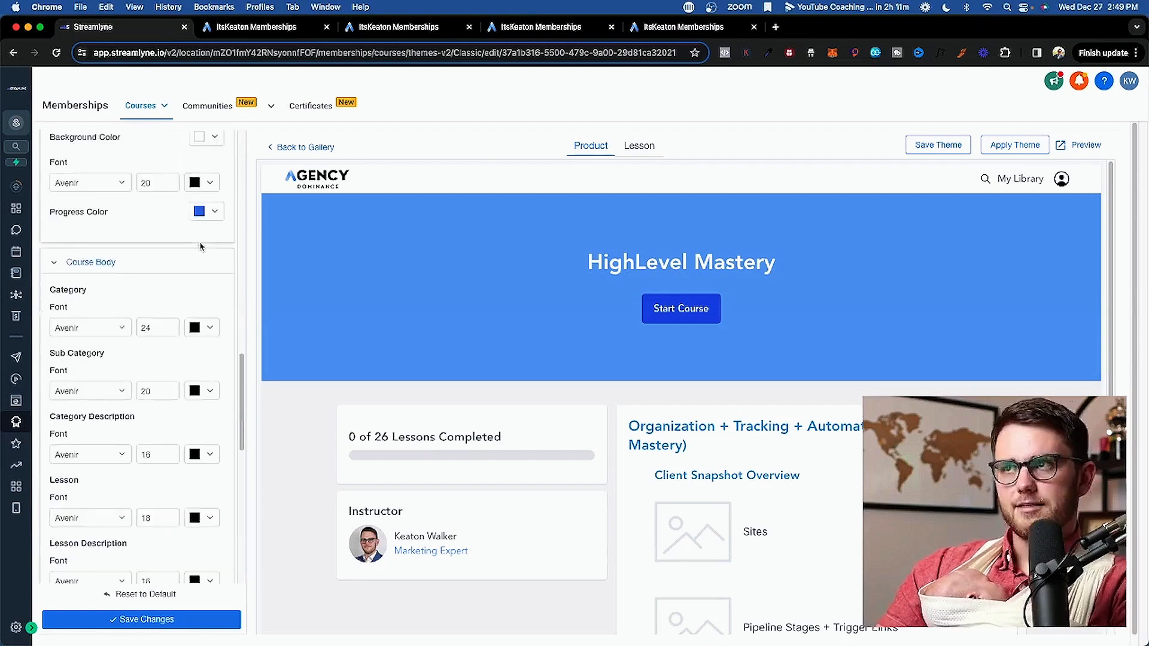
Step: Leave the theme customization and view the offers linked to the HighLevel Mastery product
left_click(288, 147)
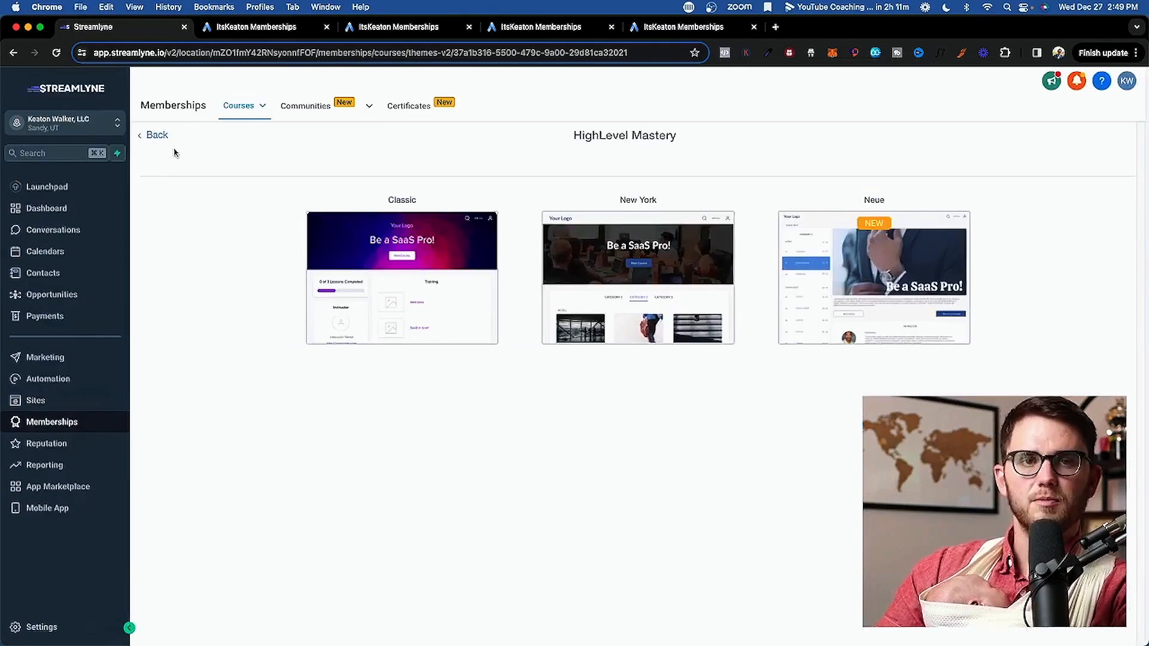
left_click(150, 139)
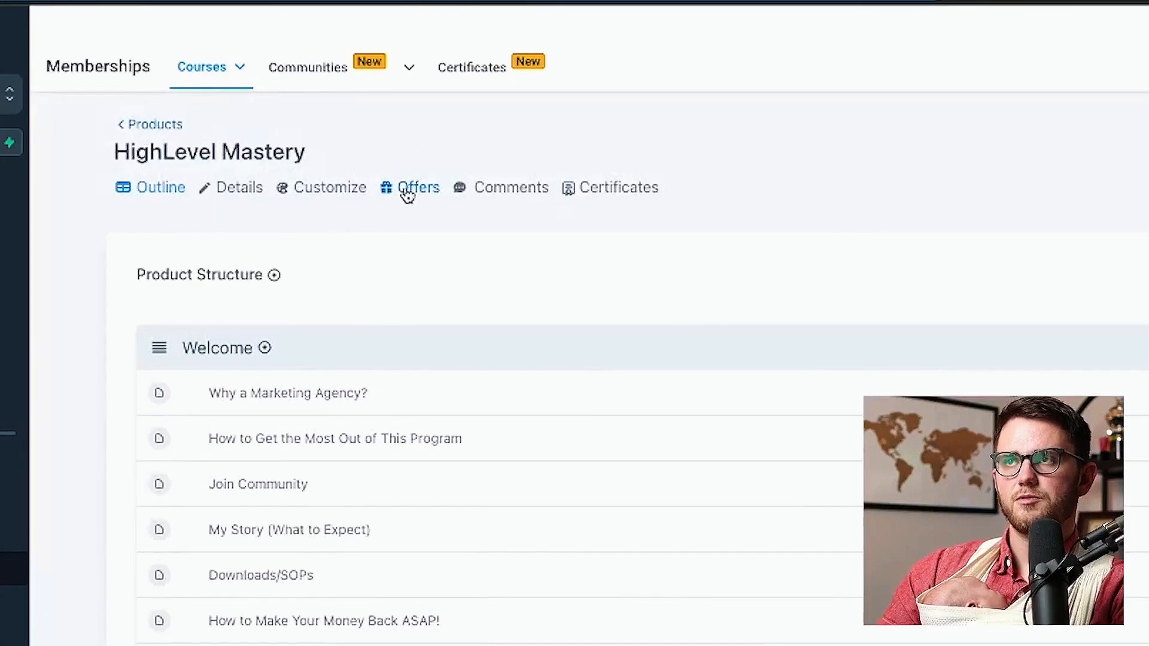
left_click(408, 195)
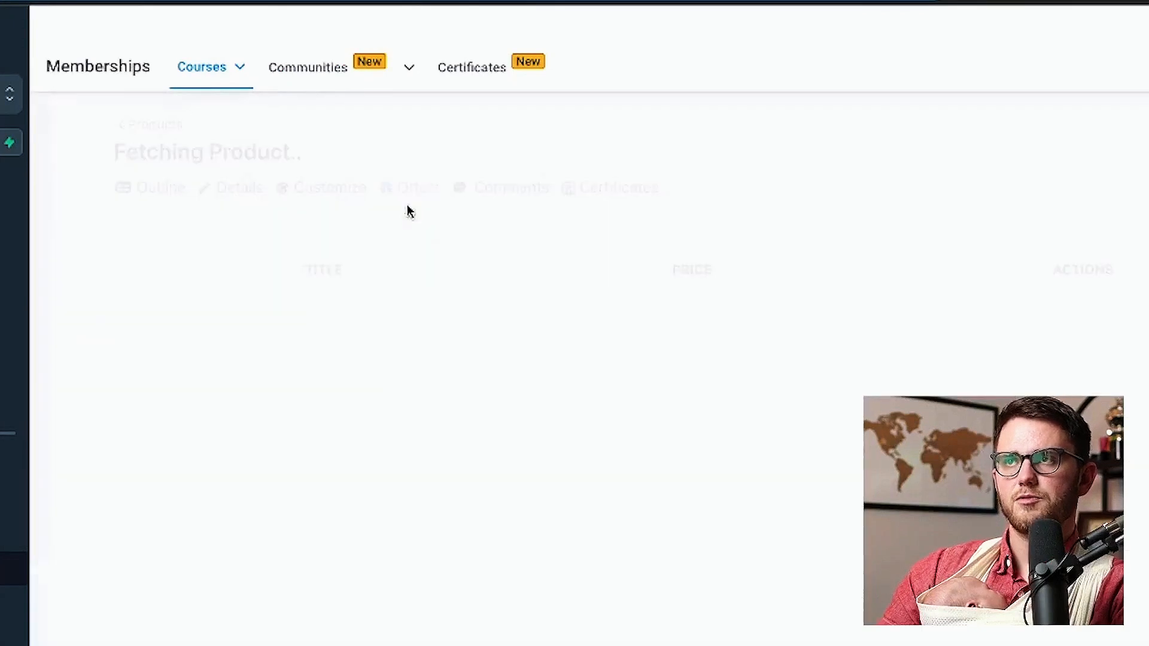
left_click(230, 71)
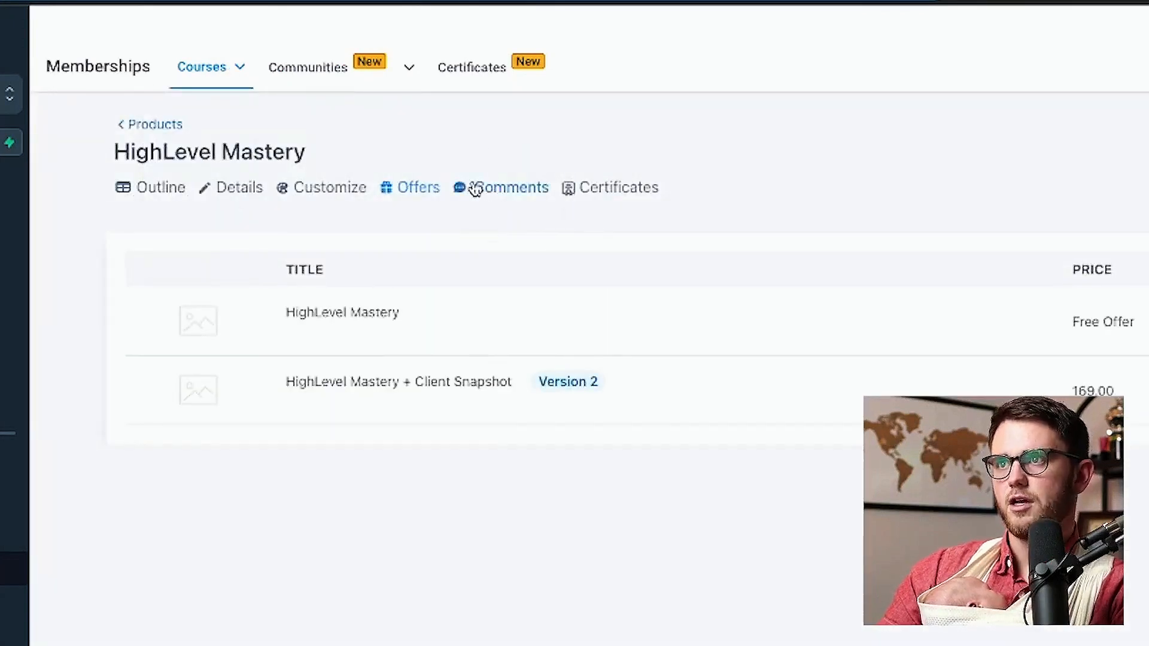
Step: Open the product's comments and review the New Comment Privacy options and the comment visibility of each lesson
left_click(476, 188)
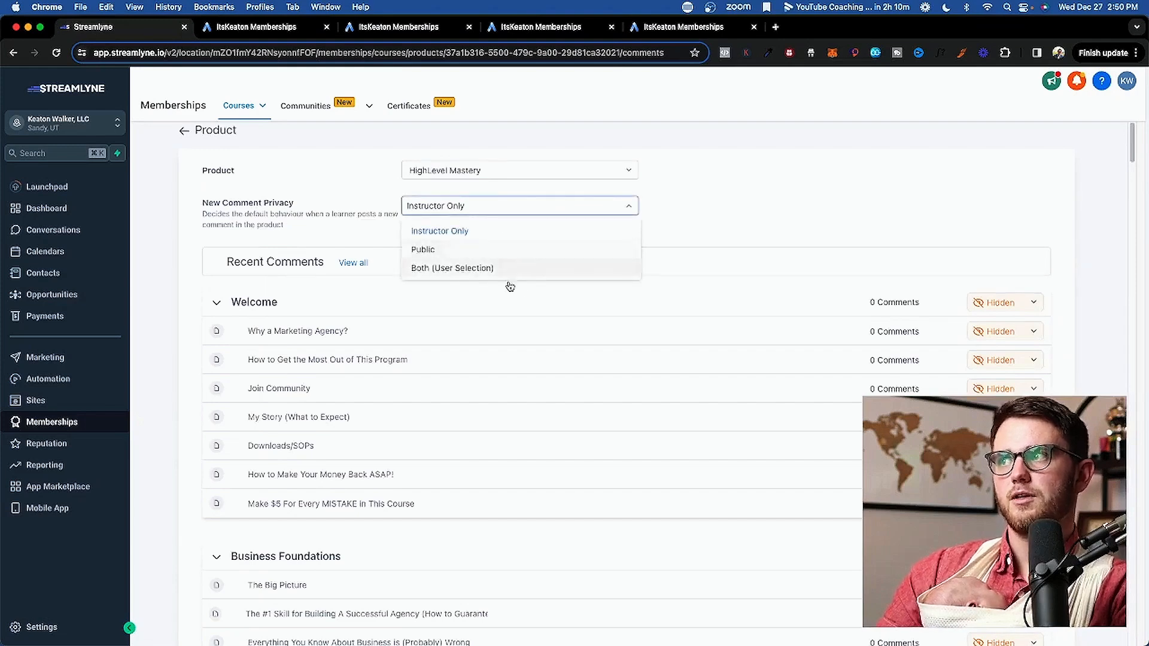
scroll(836, 297, "down", 3)
scroll(626, 383, "down", 15)
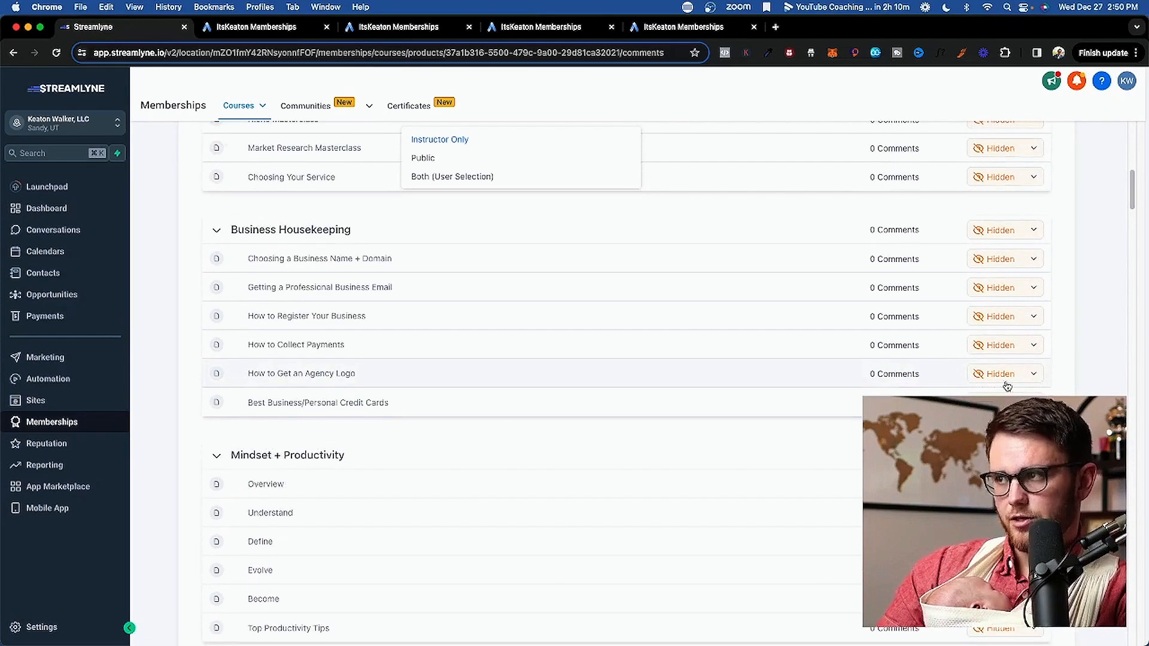
scroll(951, 364, "down", 15)
scroll(951, 364, "up", 20)
Step: View the HighLevel Mastery product's certificates, and go to the Memberships certificates area
left_click(188, 130)
left_click(490, 182)
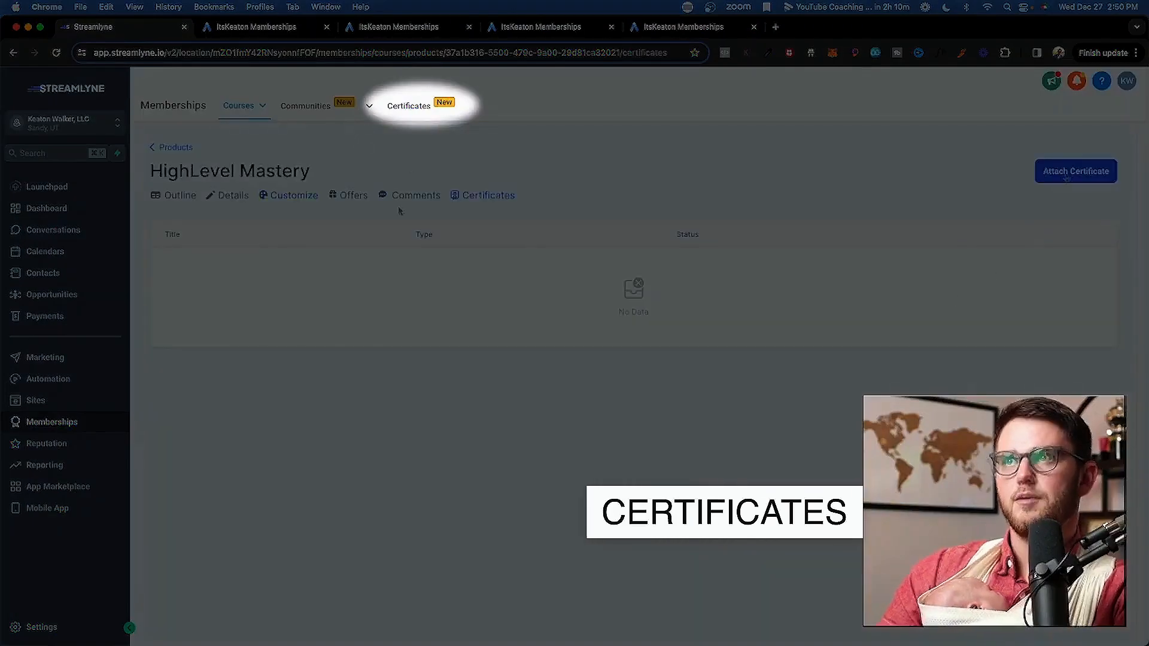
left_click(407, 113)
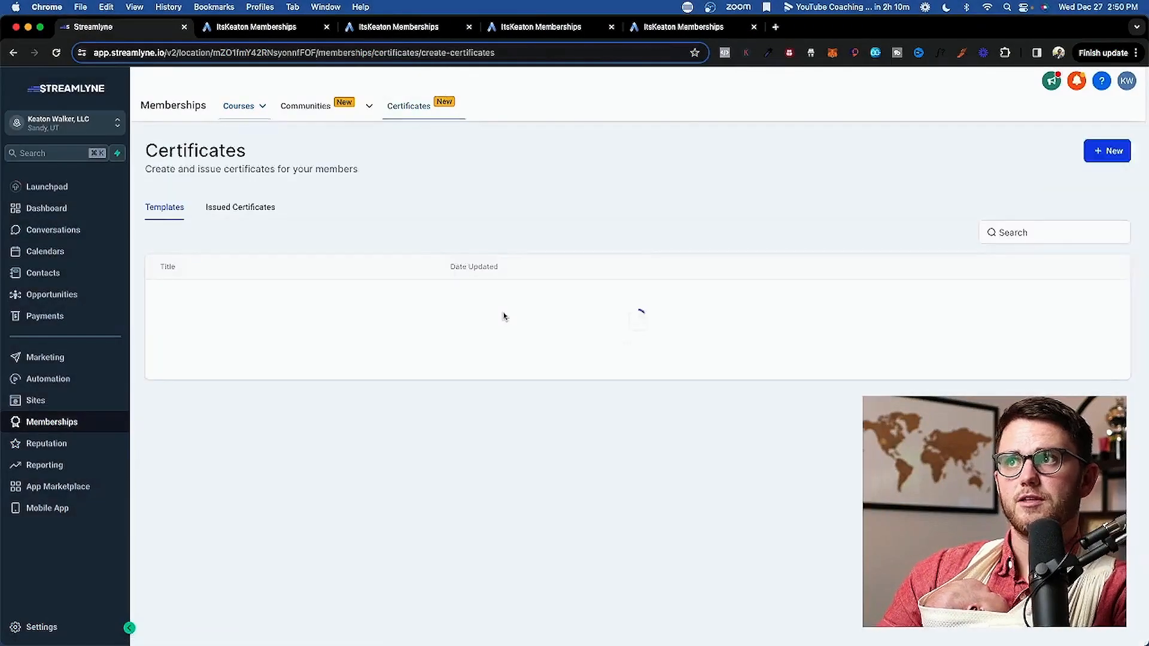
Step: Create a new certificate from the navy and orange Certificate of Completion template
left_click(1108, 151)
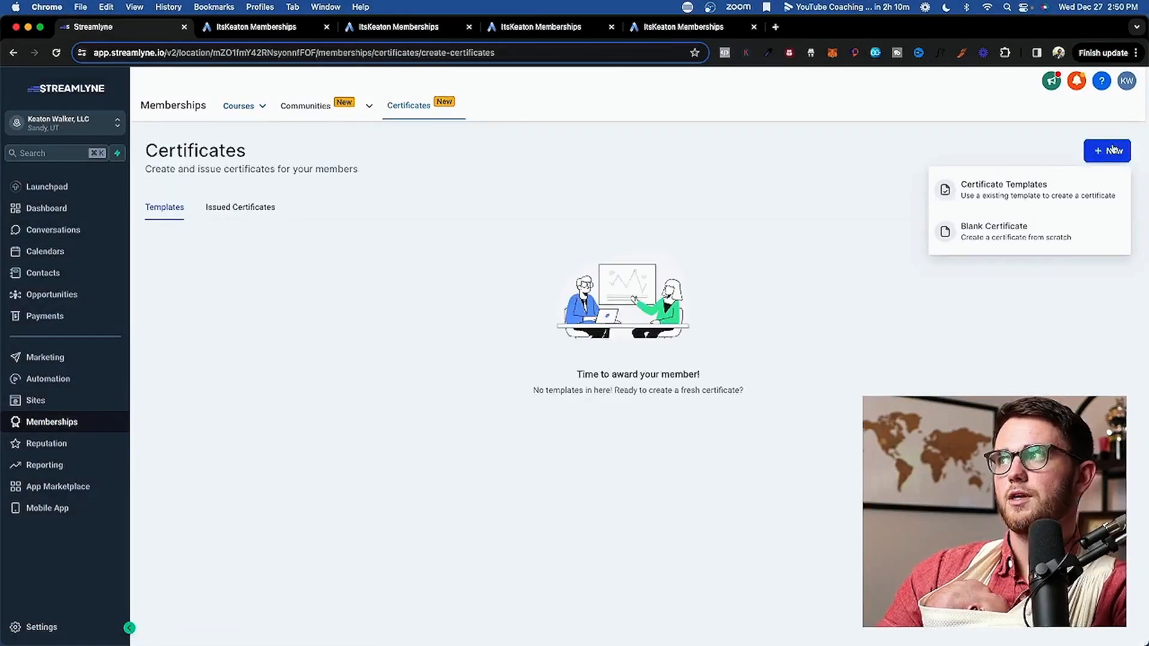
left_click(1012, 205)
left_click(473, 346)
left_click(722, 439)
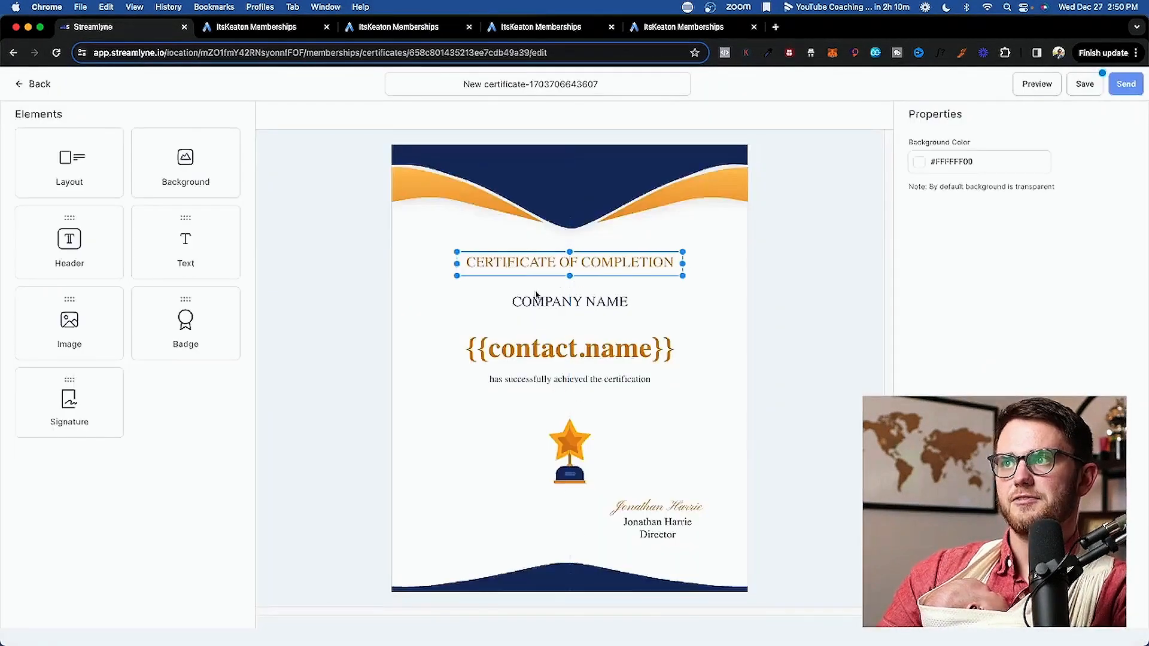
Step: Inspect the certificate's company name, contact name and achievement text elements, and save it before returning to the templates list
left_click(546, 303)
left_click(537, 358)
left_click(526, 386)
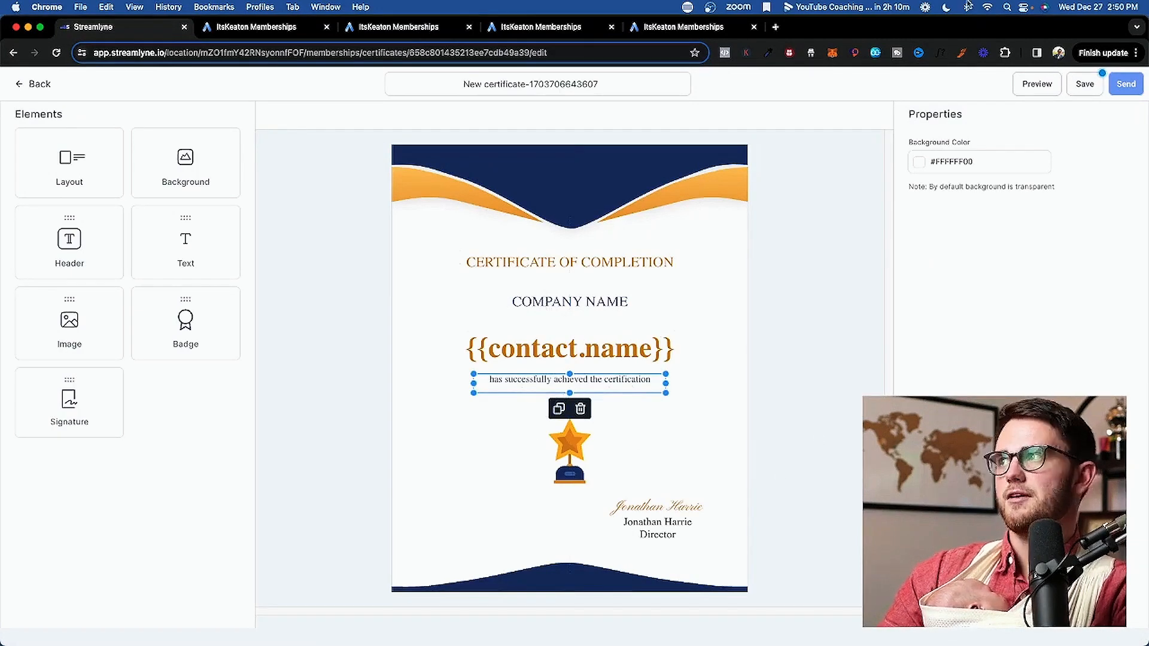
left_click(1088, 90)
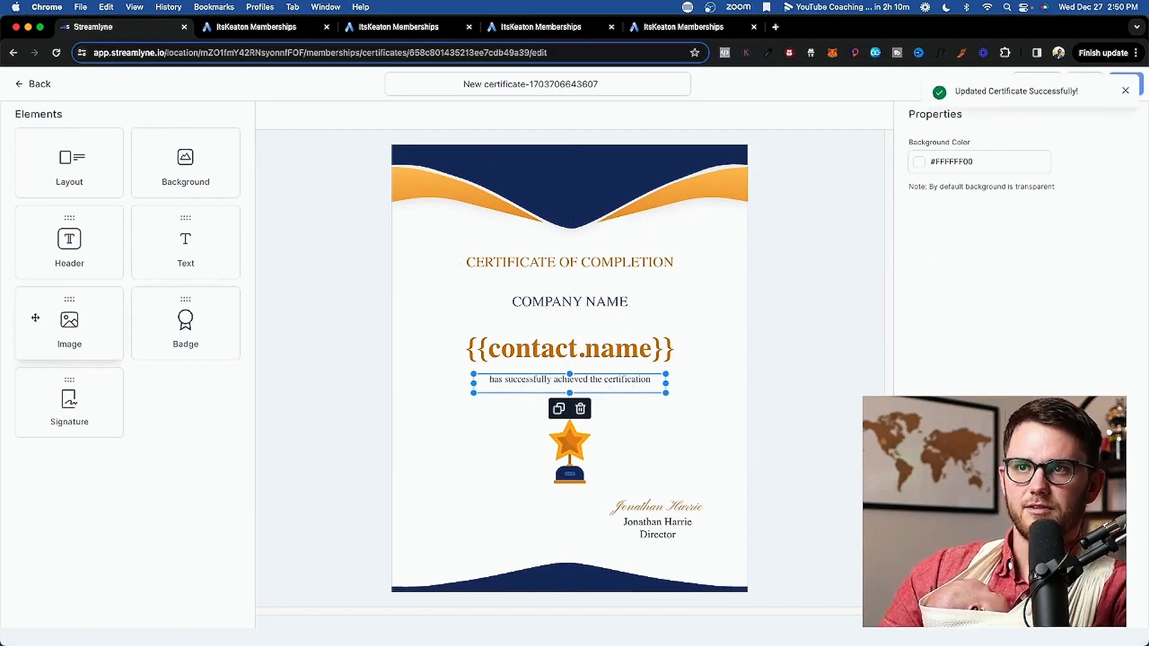
left_click(33, 84)
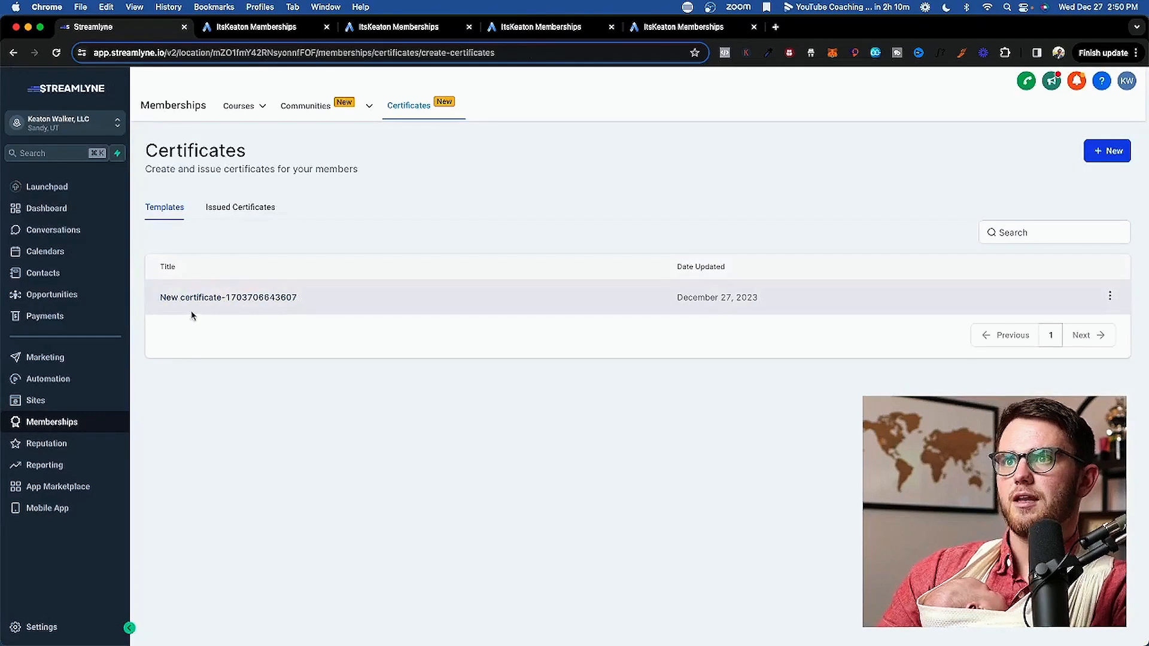
Step: Open a blank certificate from scratch and return to the certificates list
left_click(1042, 233)
left_click(35, 87)
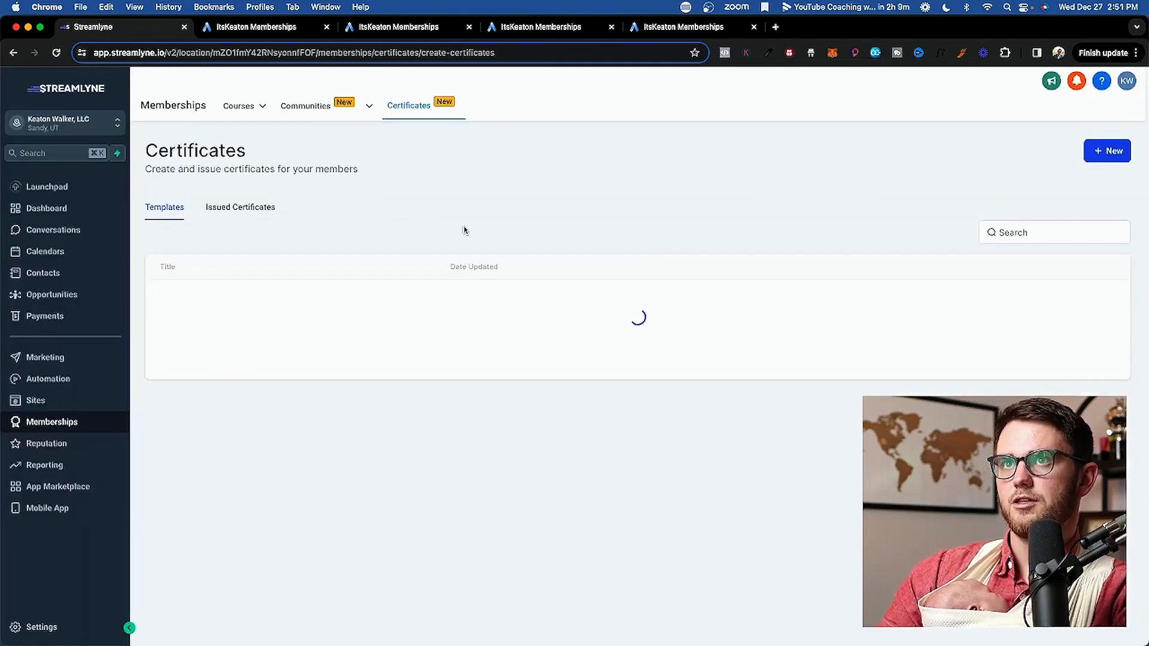
scroll(586, 496, "down", 1)
left_click(585, 496)
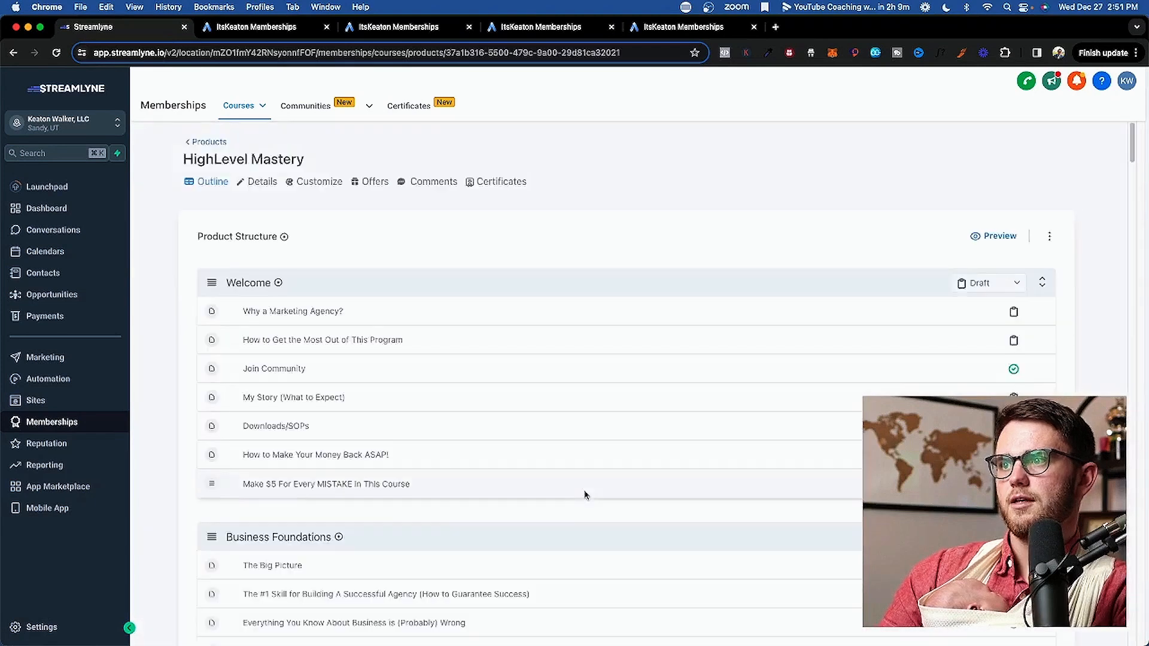
left_click(501, 190)
left_click(1075, 171)
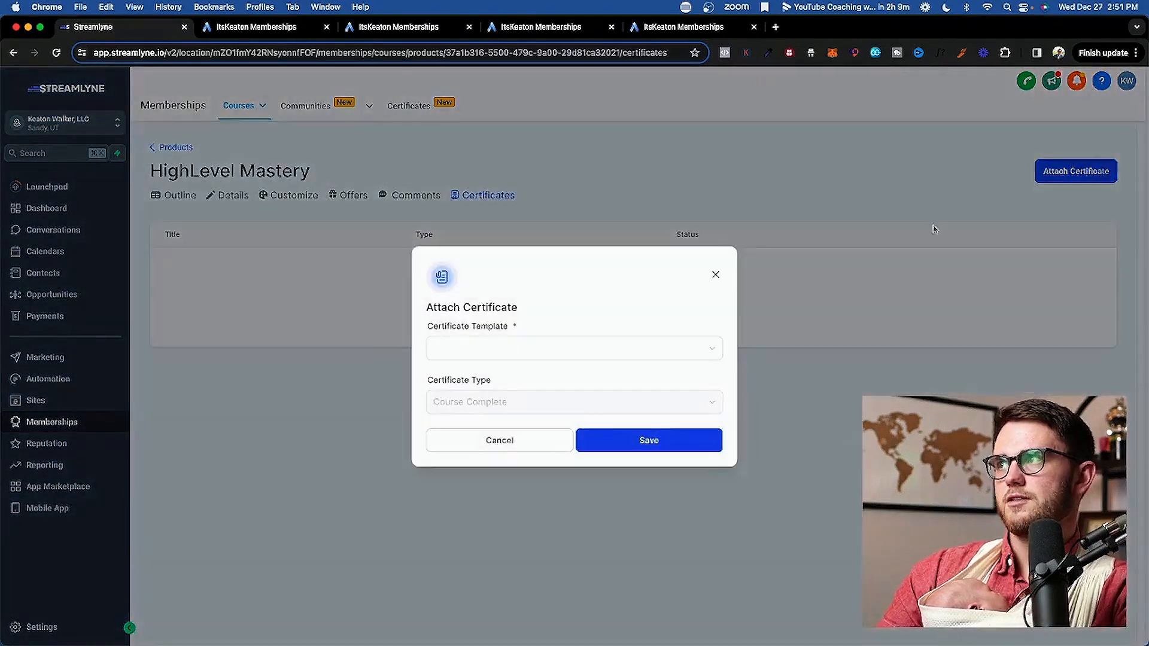
left_click(485, 349)
left_click(486, 392)
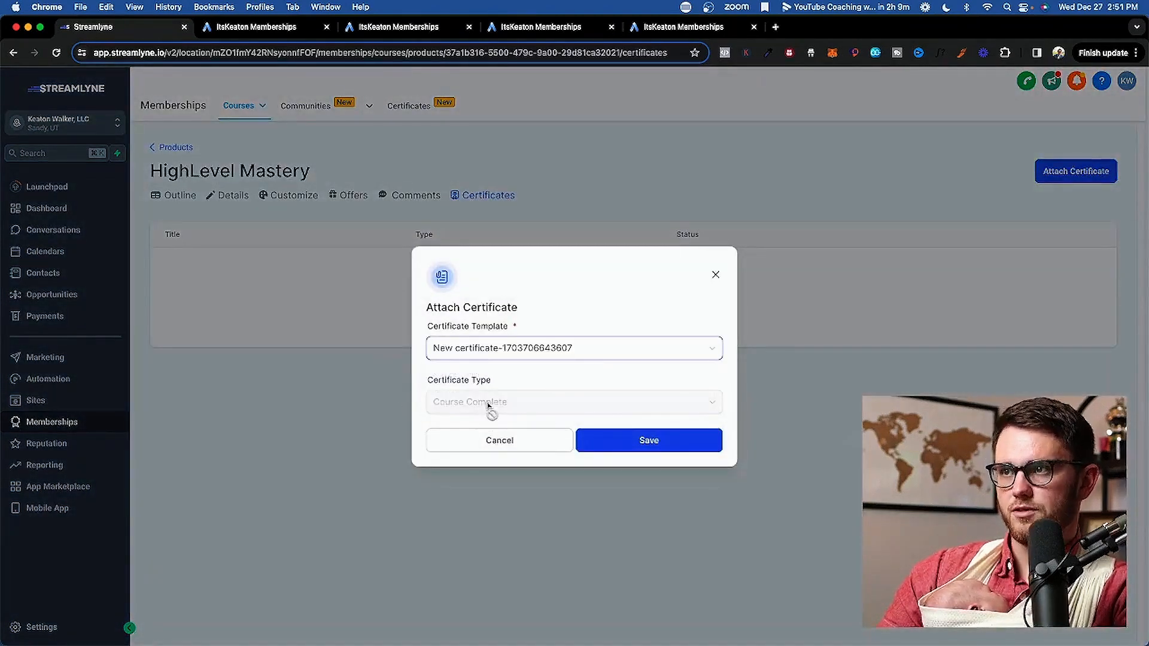
left_click(503, 443)
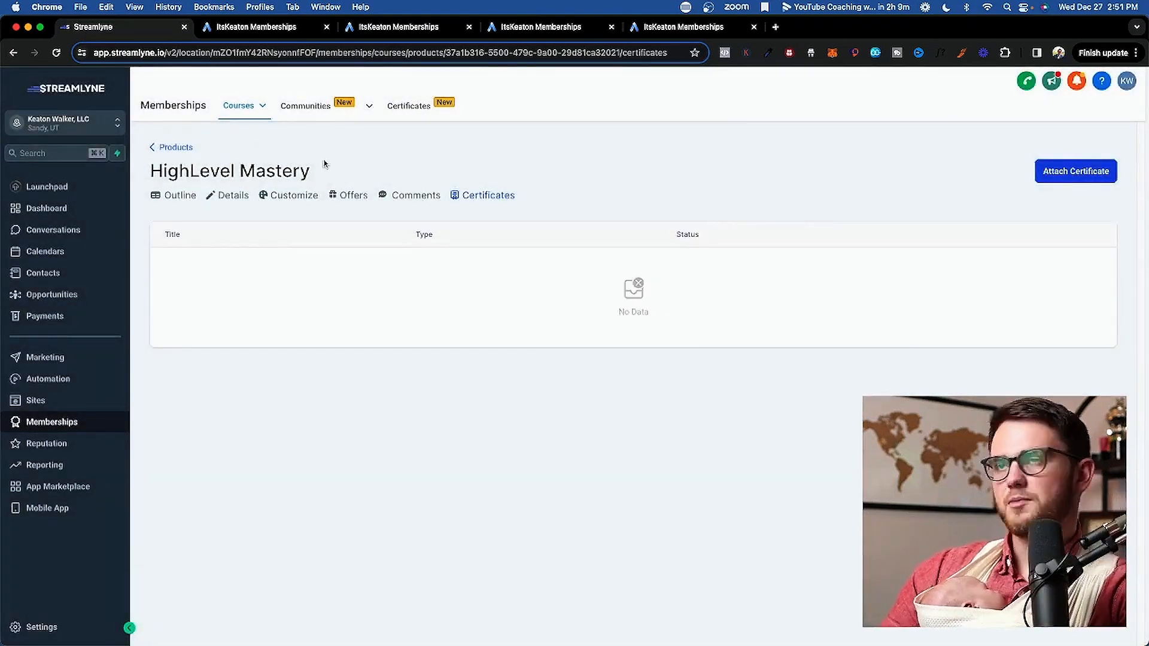
Step: Open the list of offers for courses
left_click(254, 111)
left_click(231, 172)
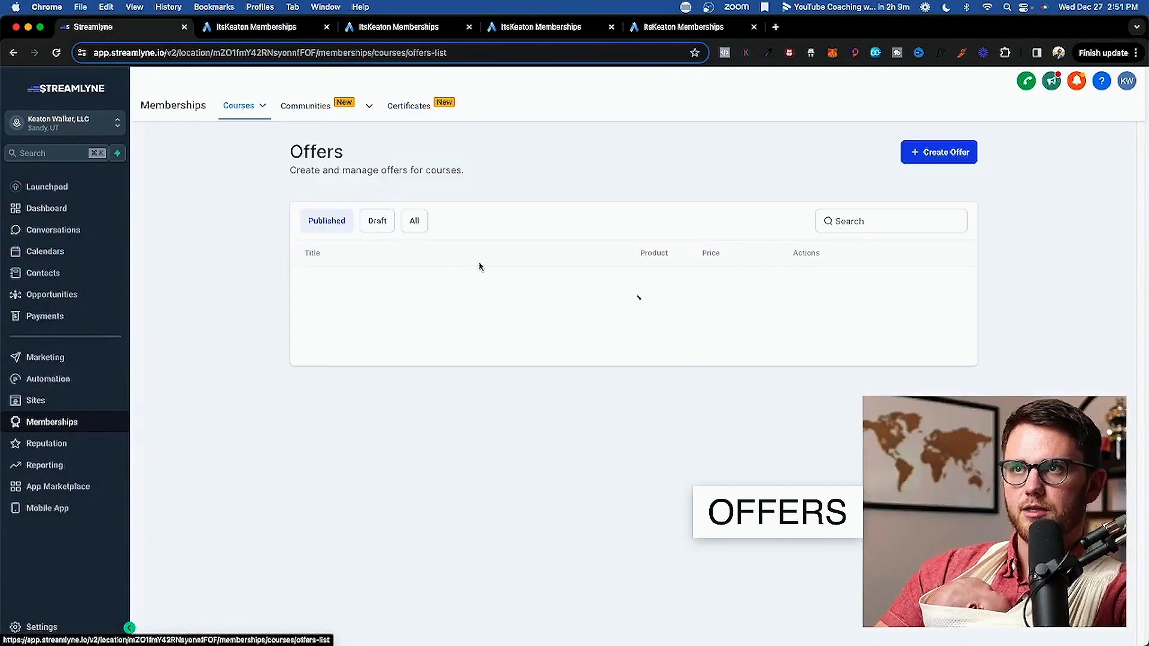
Step: Create a free offer titled "HighLevel Mastery Test" that includes the HighLevel Mastery product
scroll(293, 353, "down", 4)
scroll(276, 413, "up", 4)
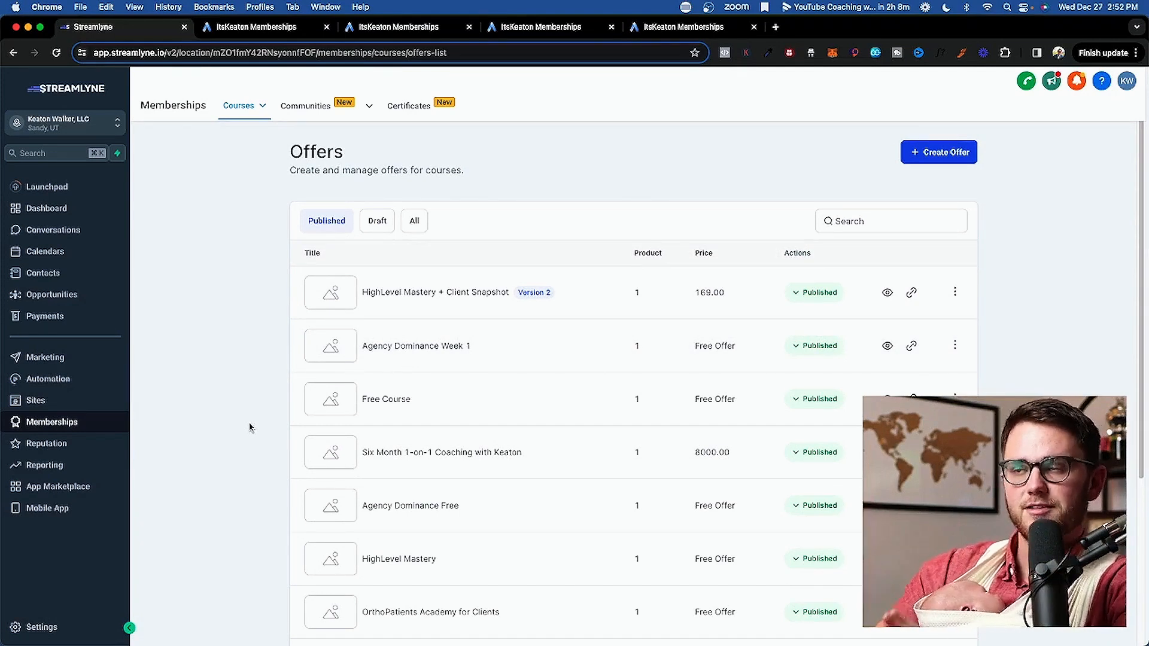
left_click(915, 161)
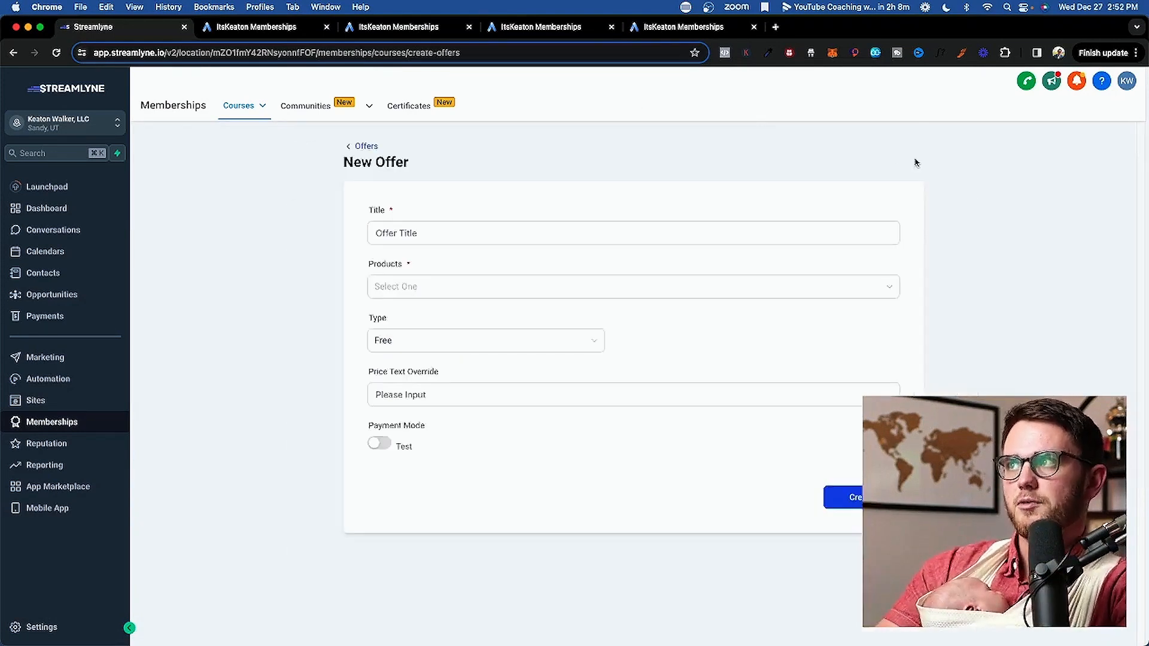
left_click(419, 235)
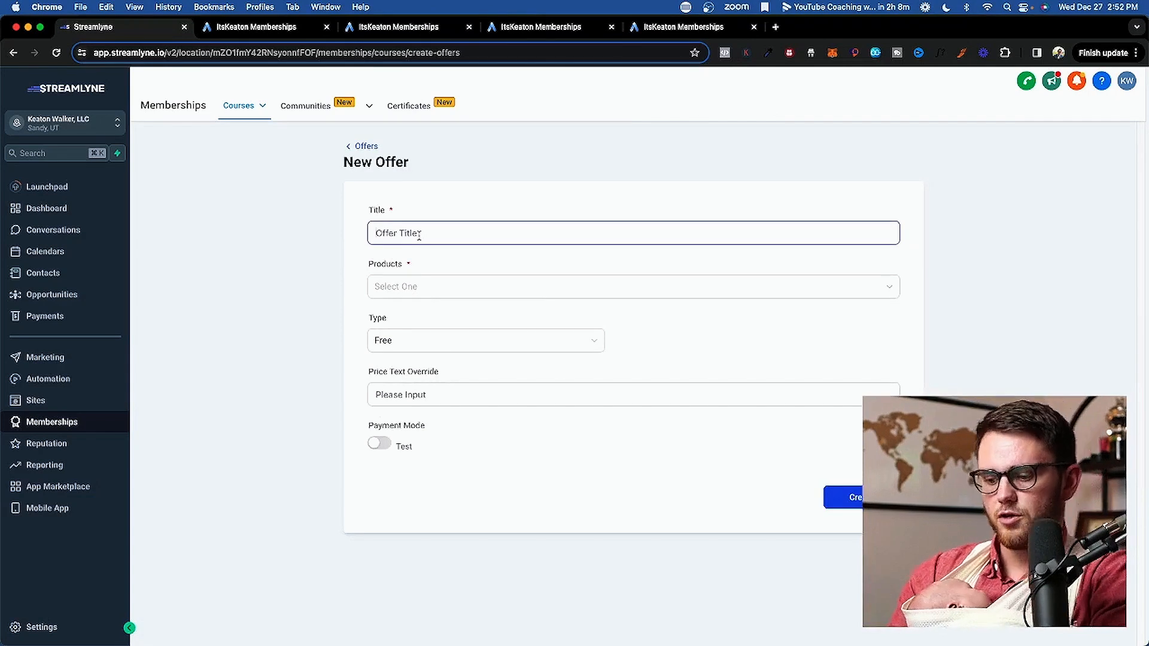
type("HighLevel Mastery Test")
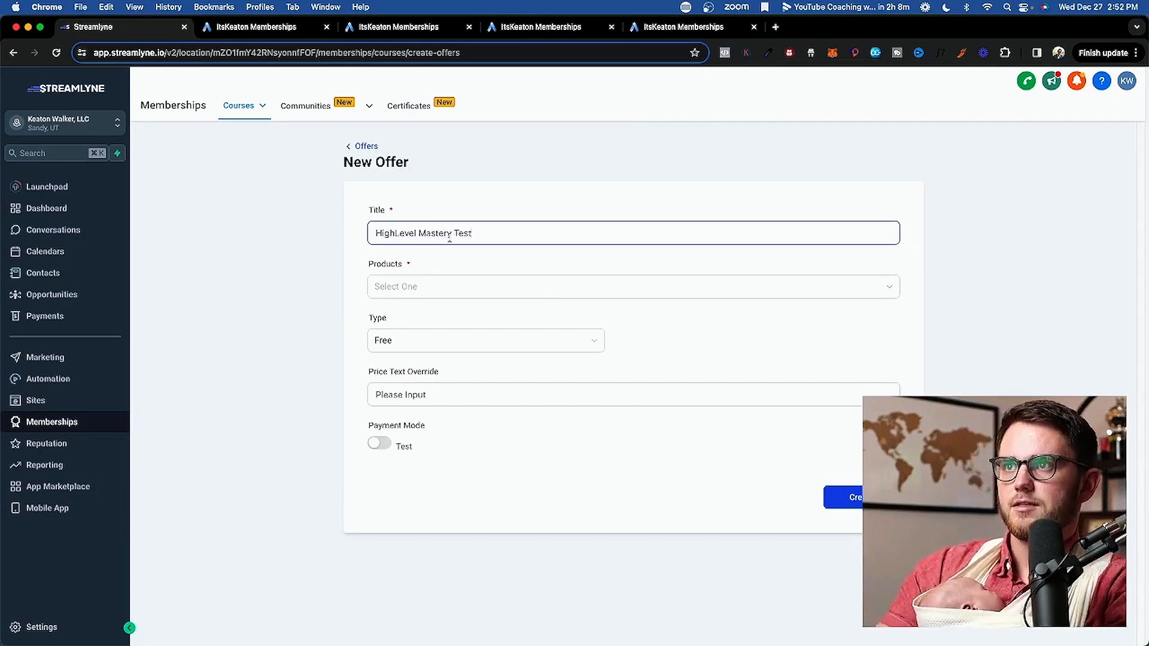
left_click(446, 287)
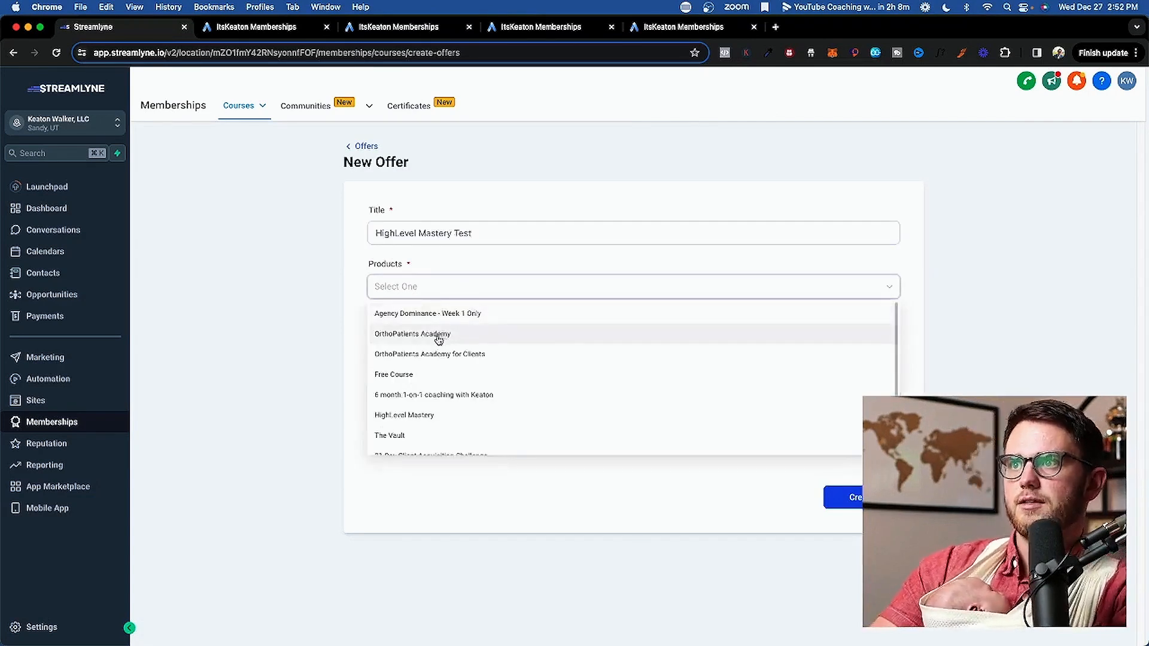
left_click(440, 416)
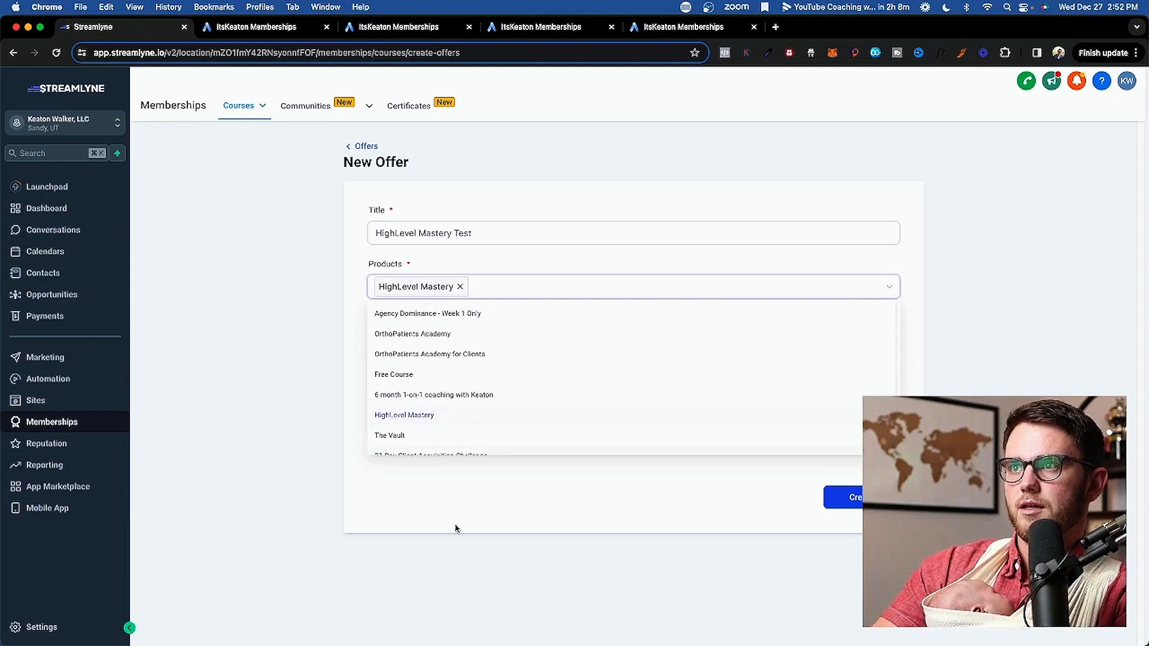
left_click(457, 529)
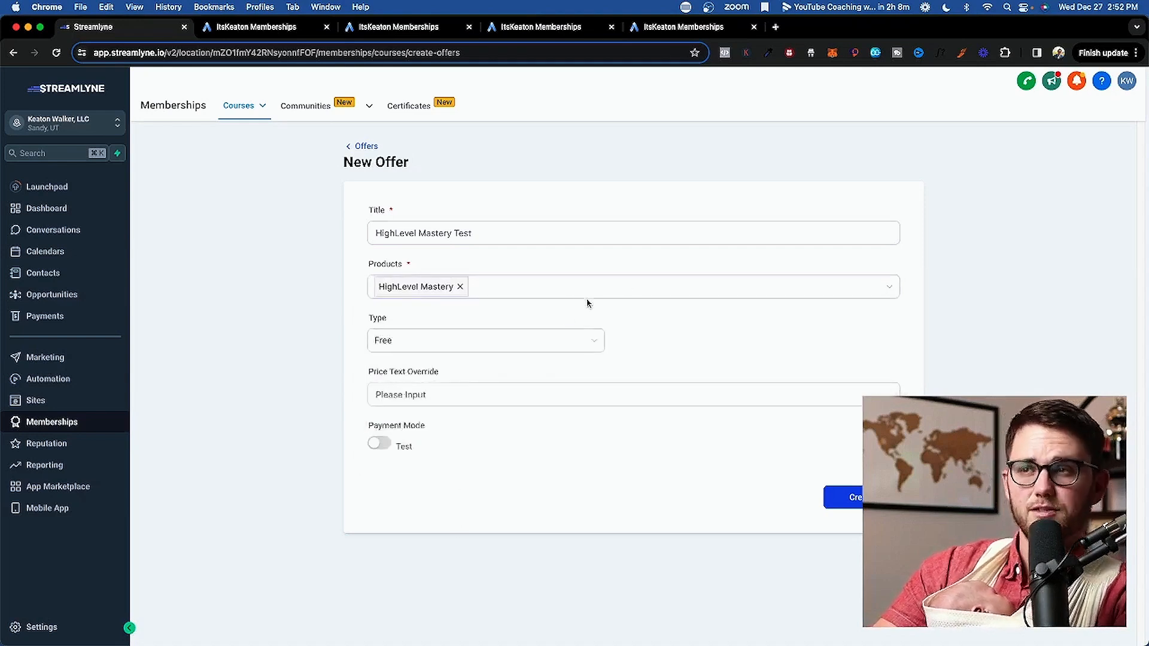
left_click(533, 342)
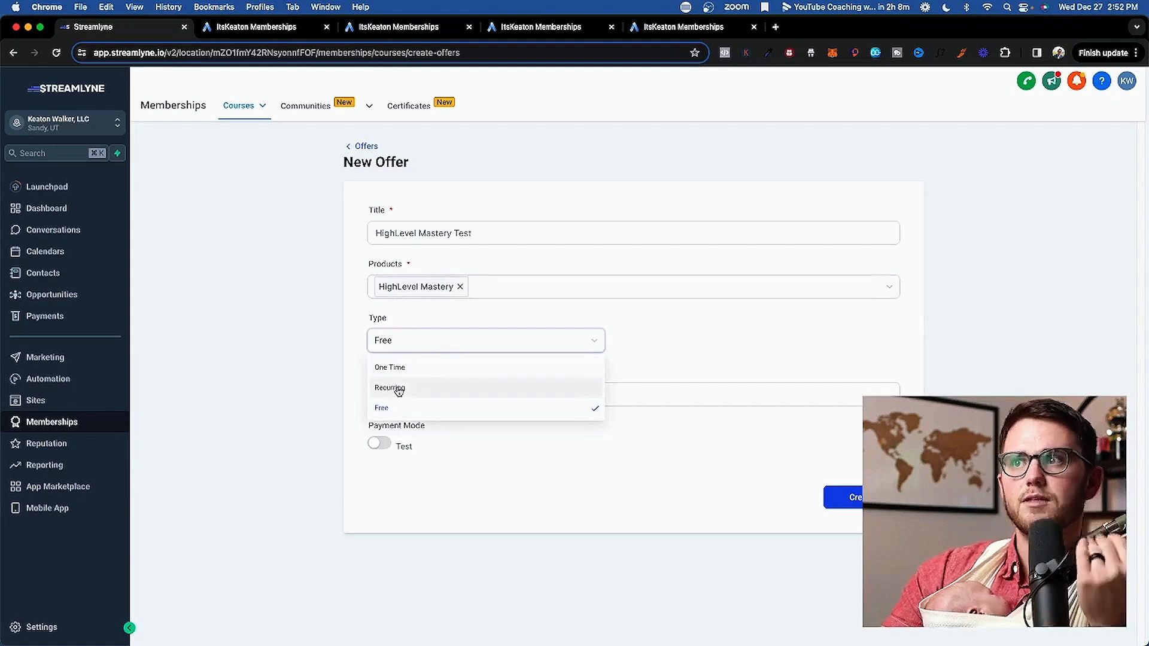
left_click(620, 355)
left_click_drag(358, 378, 499, 375)
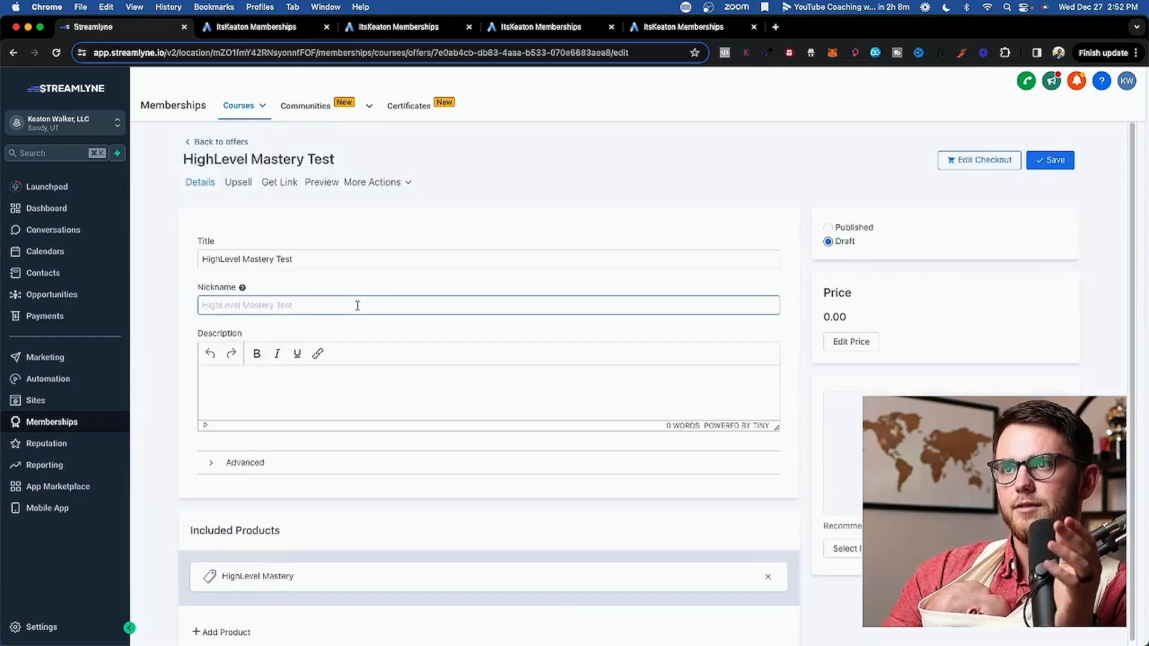
Step: Review the new offer's details and preview its checkout page before returning to the offer editor
scroll(357, 306, "down", 1)
scroll(367, 450, "up", 1)
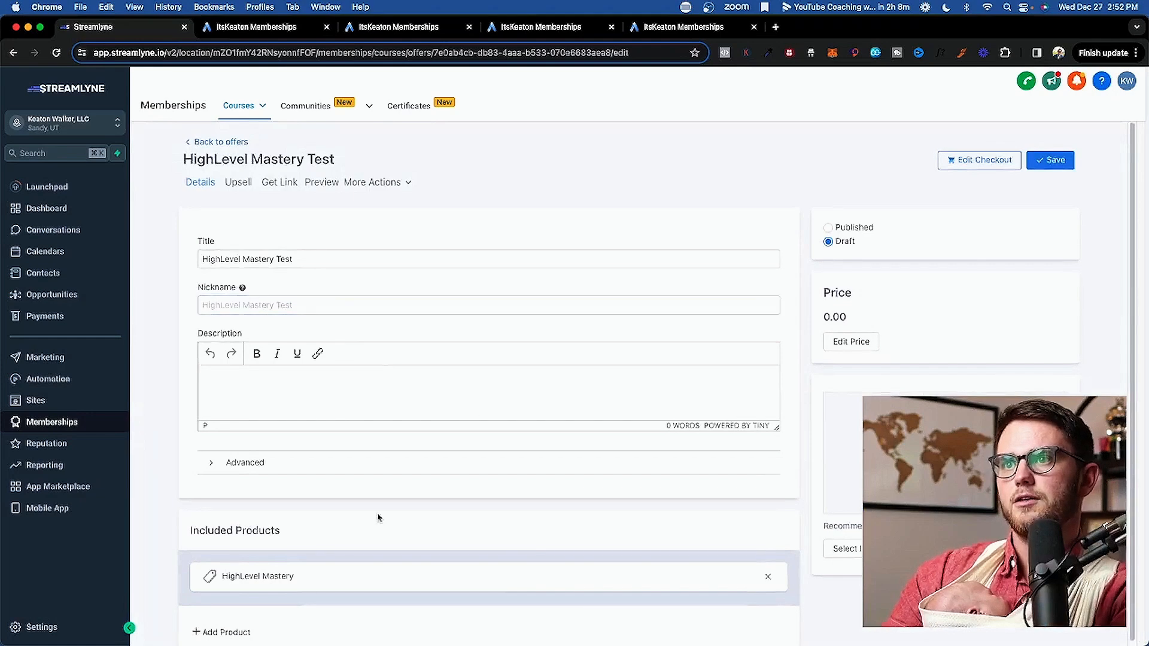
left_click(323, 183)
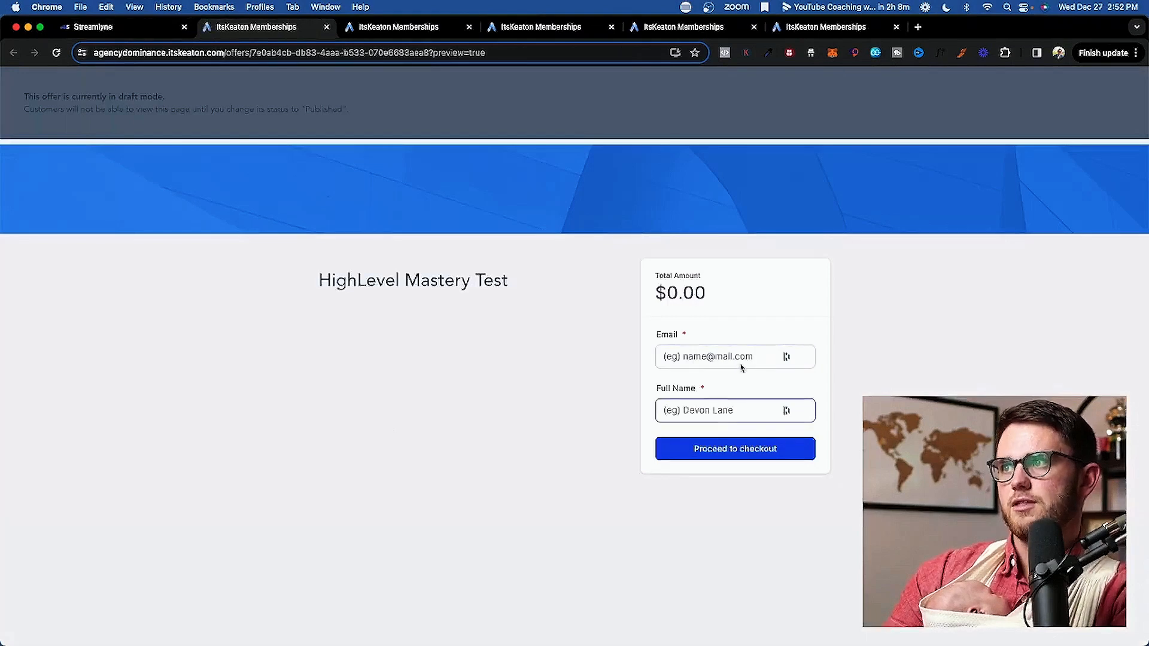
left_click(139, 29)
Step: Look at the One Click Upsell and In App Upsell types for the offer and cancel adding an upsell
left_click(237, 185)
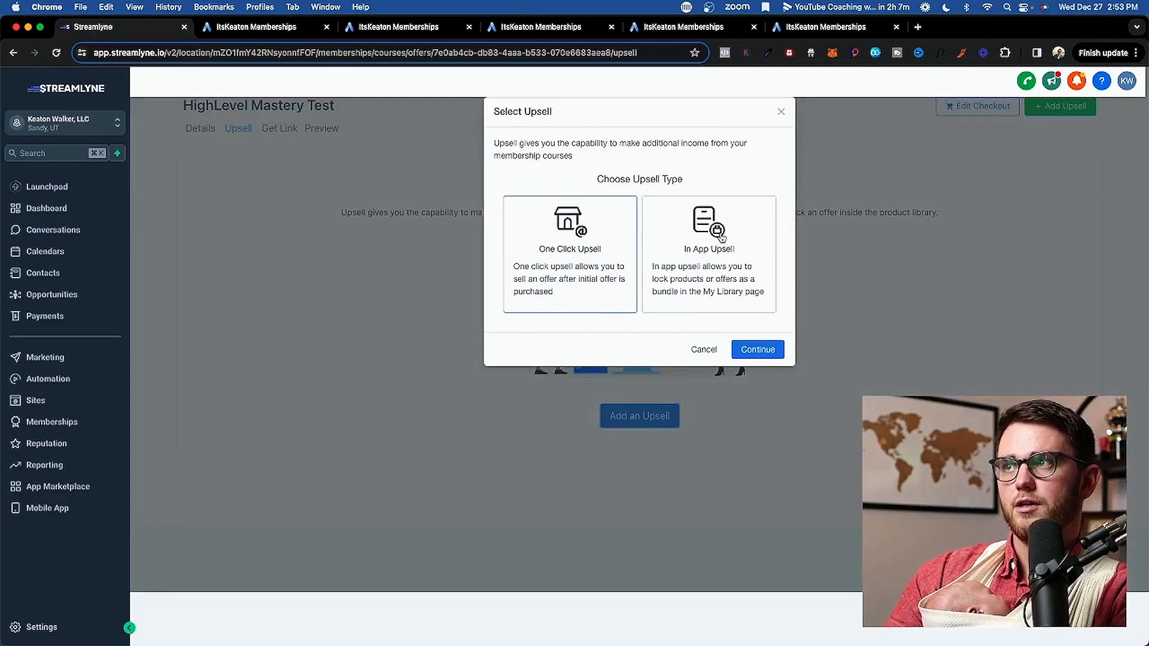
left_click(713, 250)
left_click(704, 350)
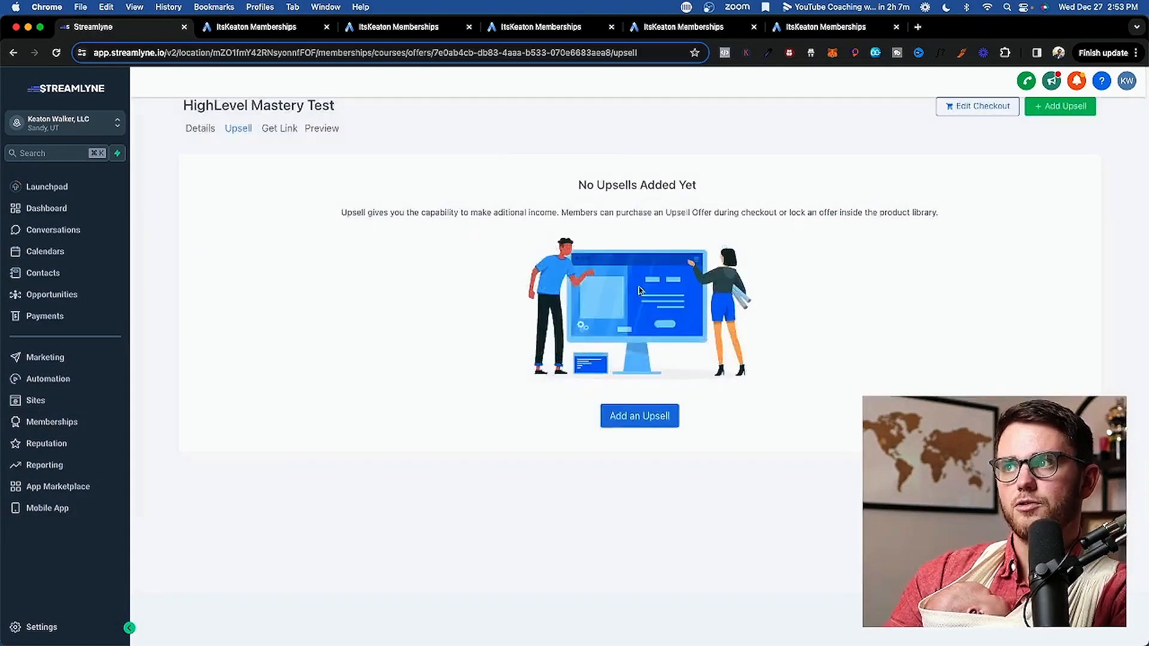
Step: Change the HighLevel Mastery Test offer's pricing plan to a one-time payment of 50
left_click(206, 130)
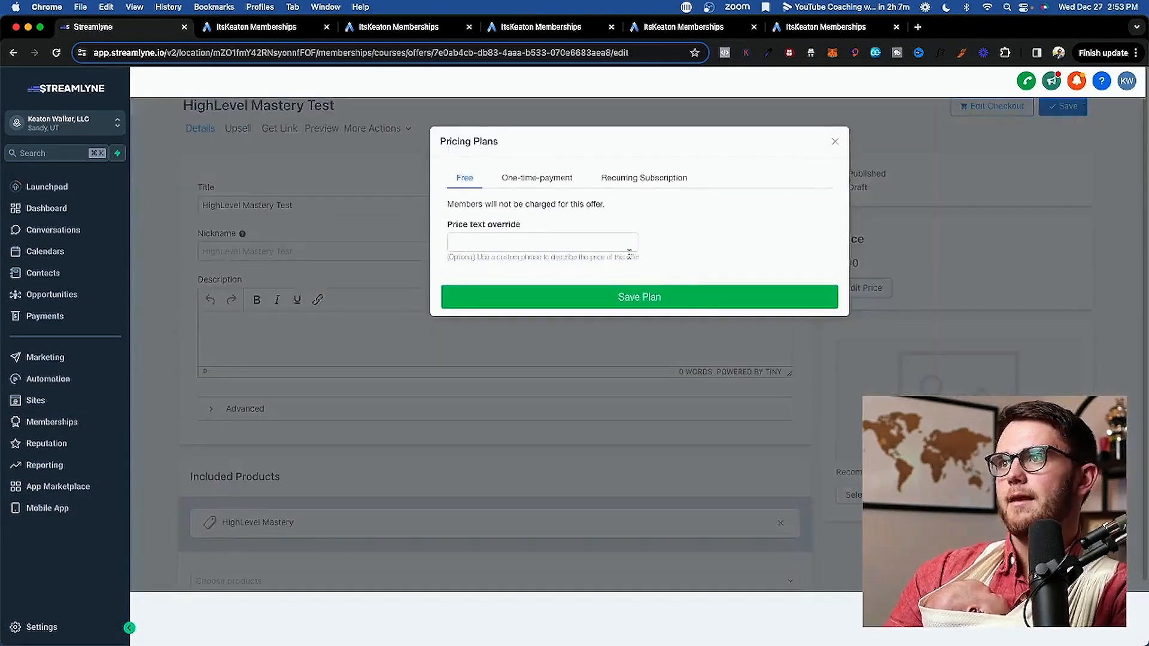
left_click(578, 244)
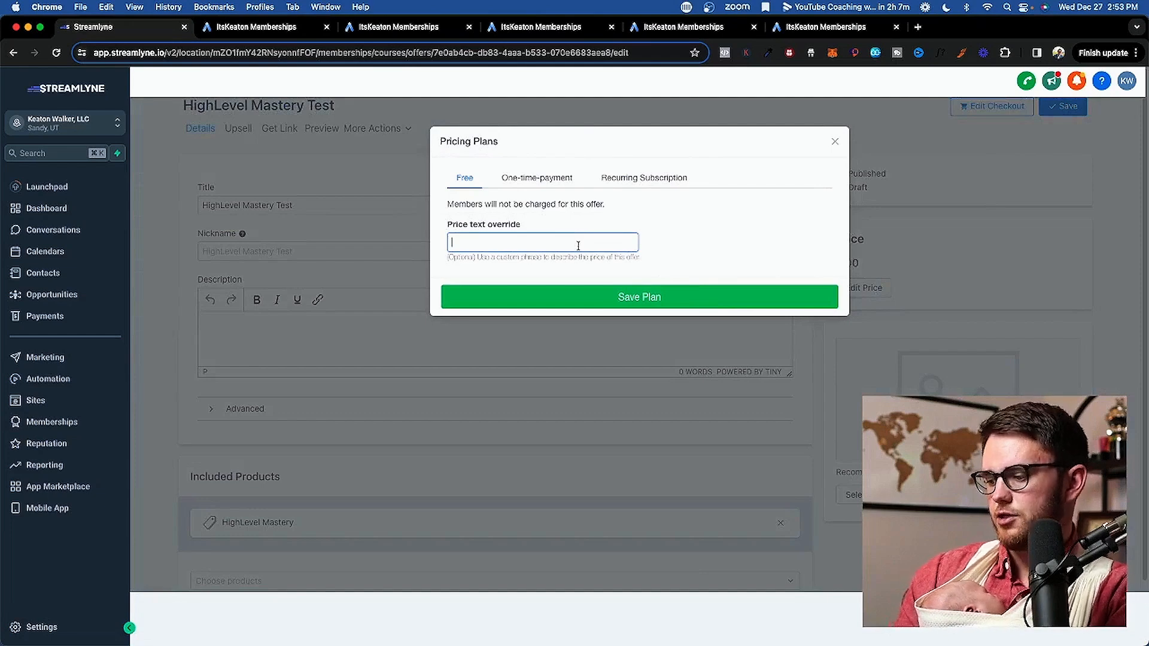
left_click(550, 180)
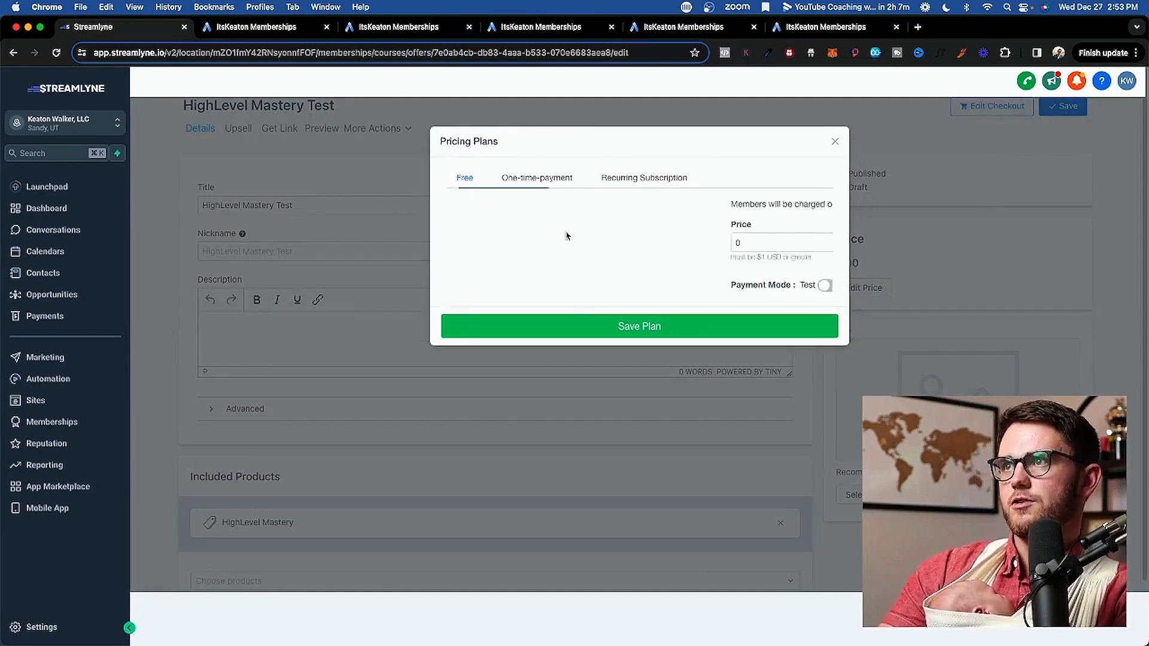
left_click(552, 237)
type("50")
key("Return")
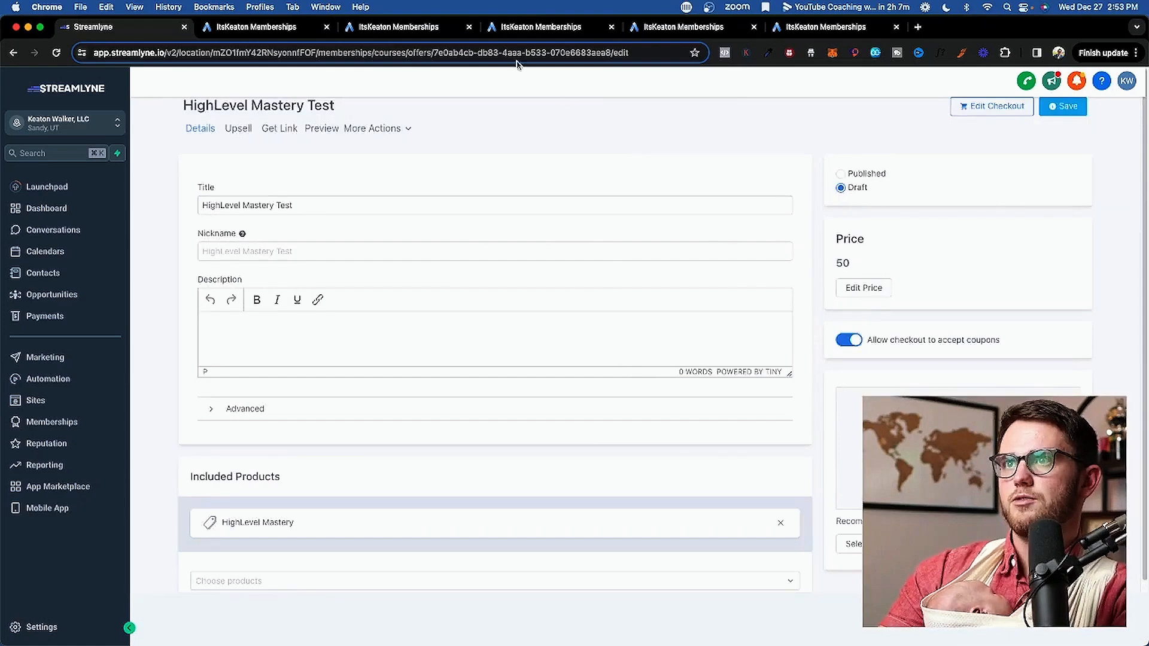
Step: Examine the offer's checkout editor, including its extra contact information, offer details and page preview
left_click(991, 108)
left_click(672, 126)
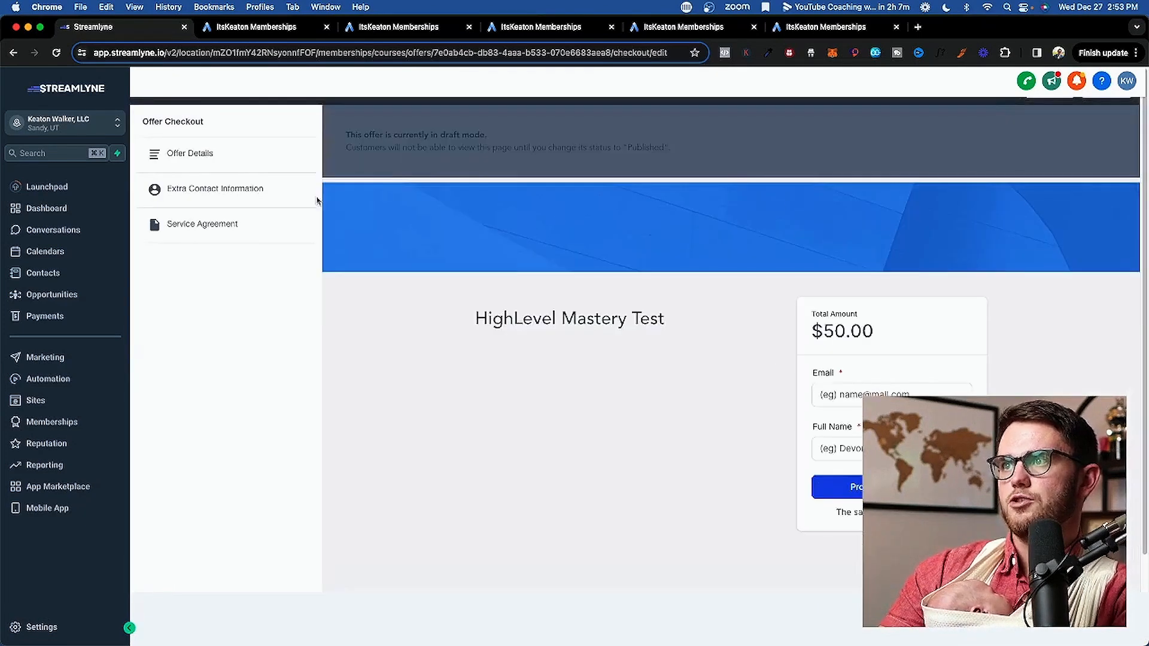
left_click(230, 188)
left_click(158, 121)
left_click(195, 157)
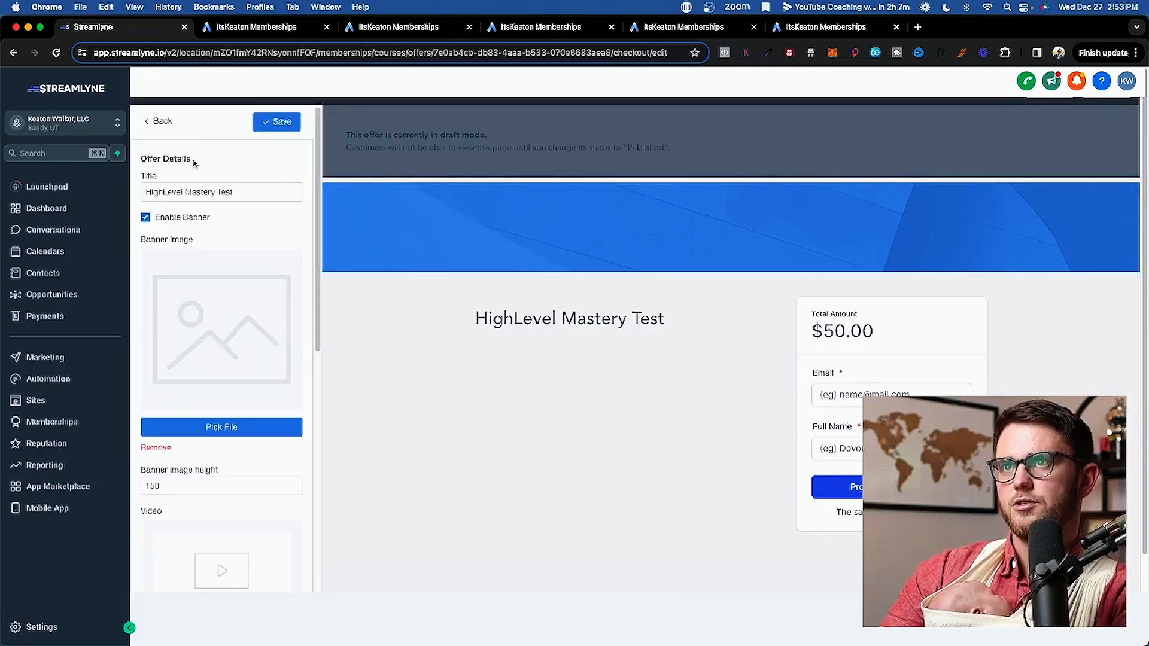
scroll(306, 386, "down", 5)
scroll(222, 359, "up", 5)
left_click(159, 121)
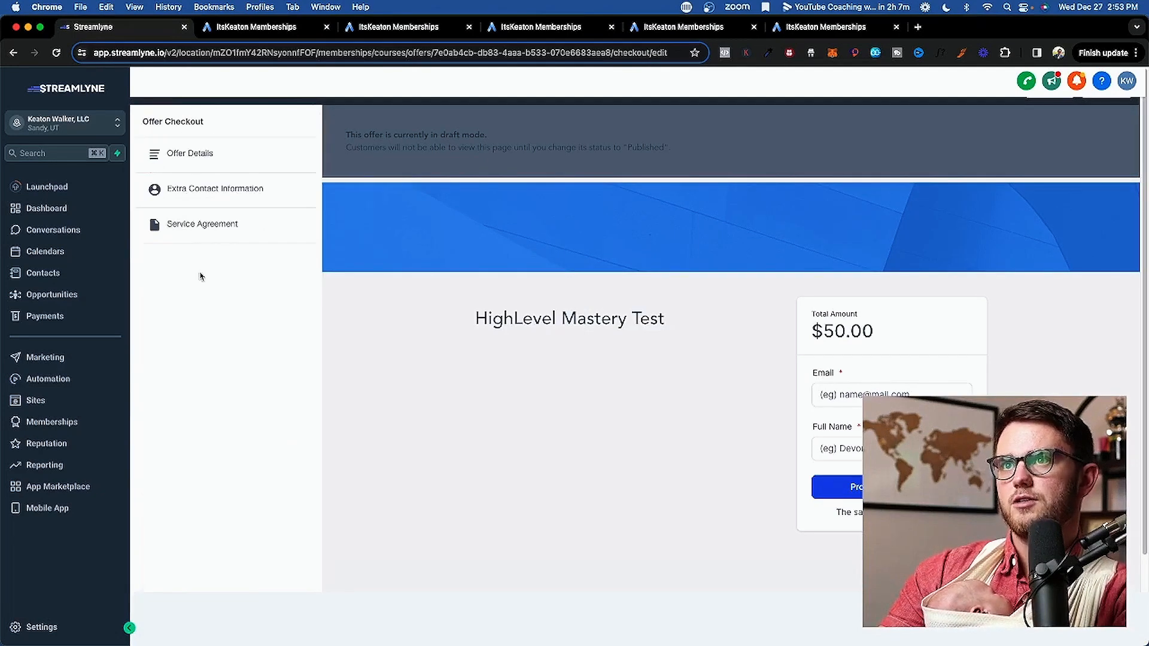
scroll(582, 303, "down", 2)
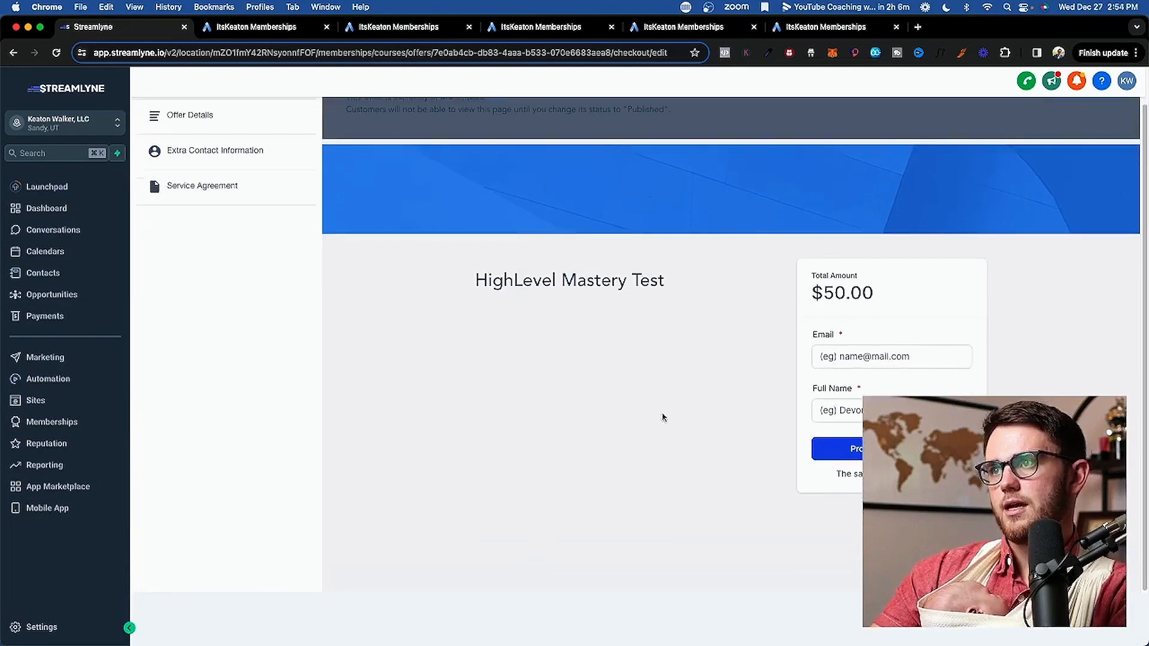
scroll(272, 419, "up", 2)
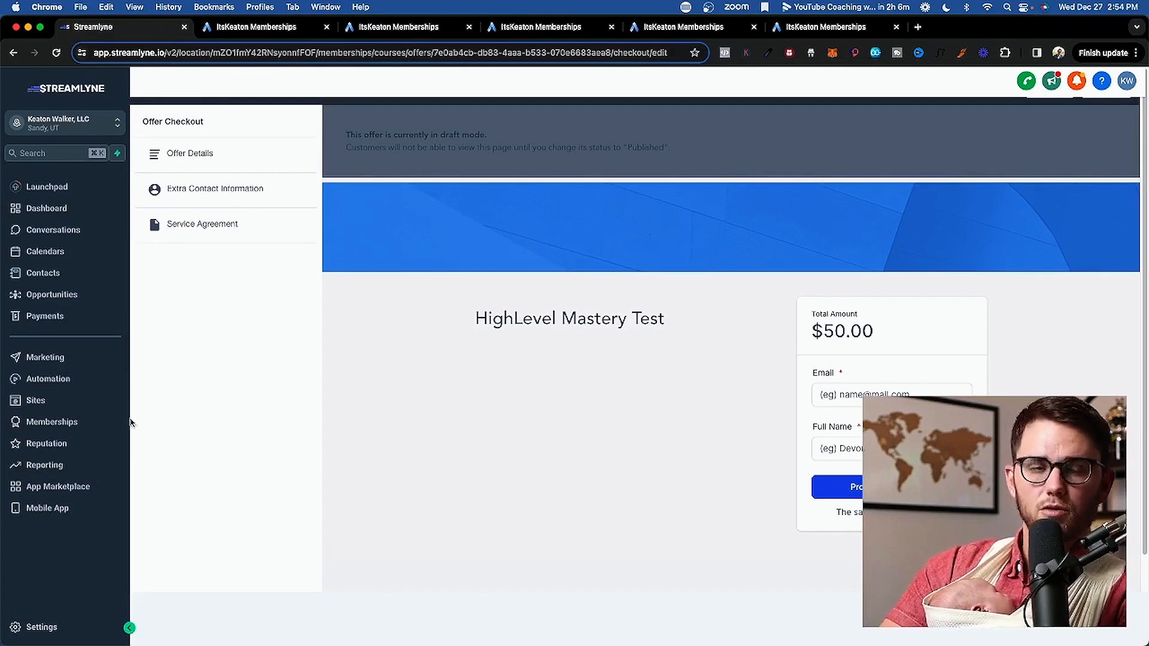
Step: Open the member portal at agencydominance.itskeaton.com and look through all courses in the library
left_click(54, 422)
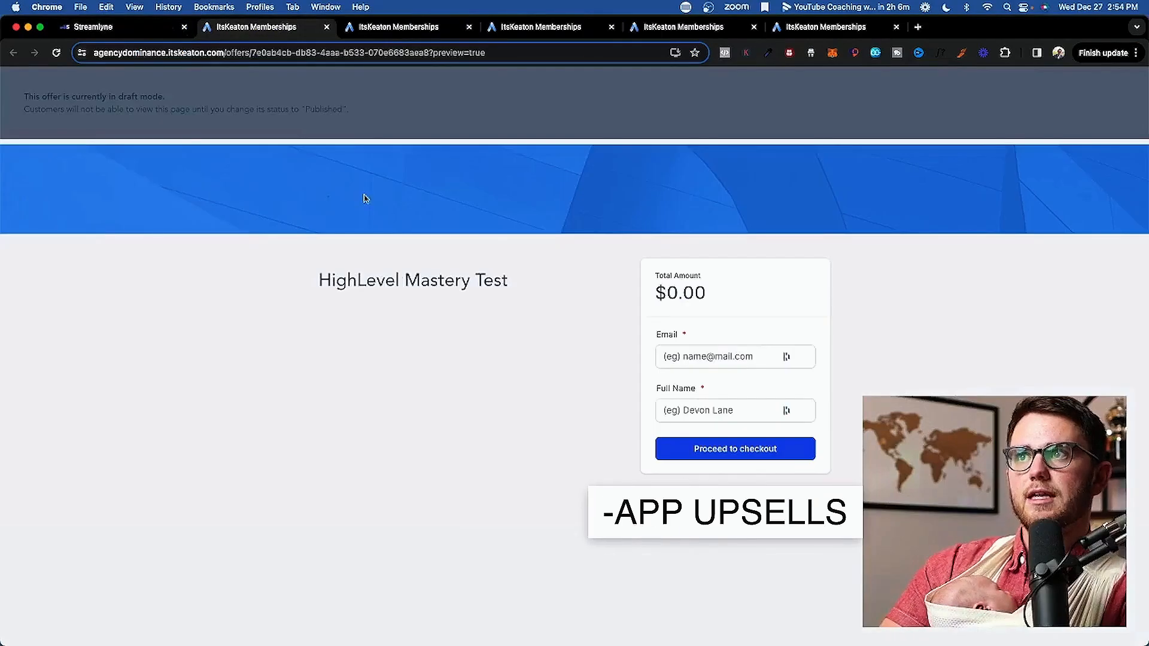
left_click(396, 29)
left_click(547, 28)
left_click(545, 56)
type("agencydominance.itskeaton.com")
key("Return")
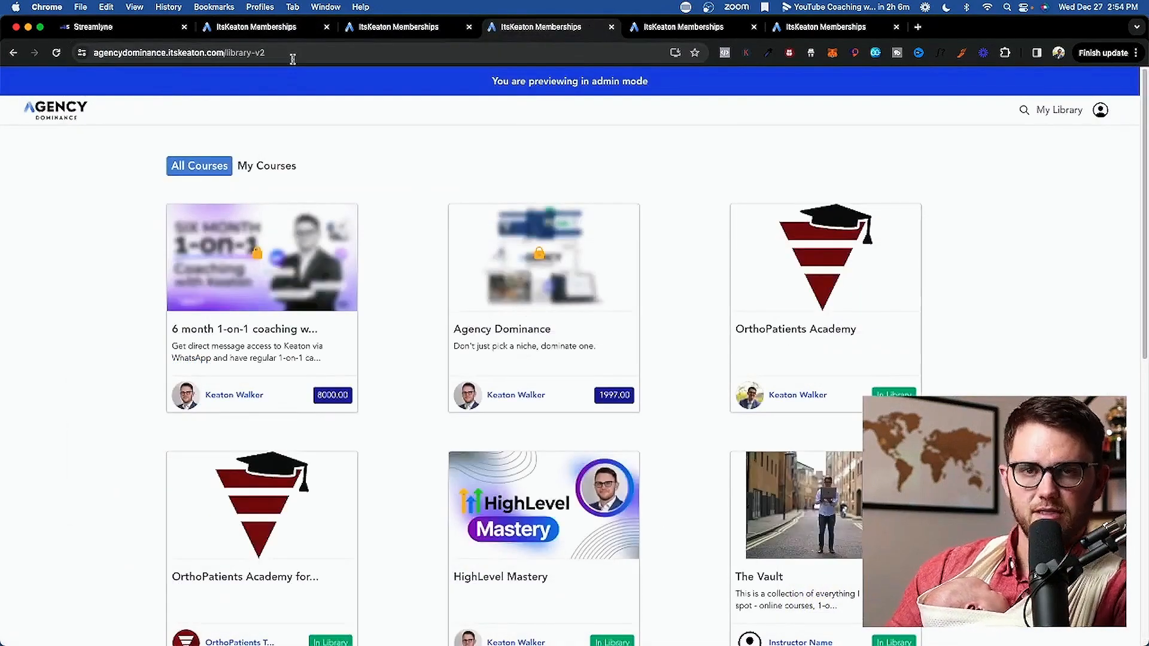
scroll(413, 491, "down", 10)
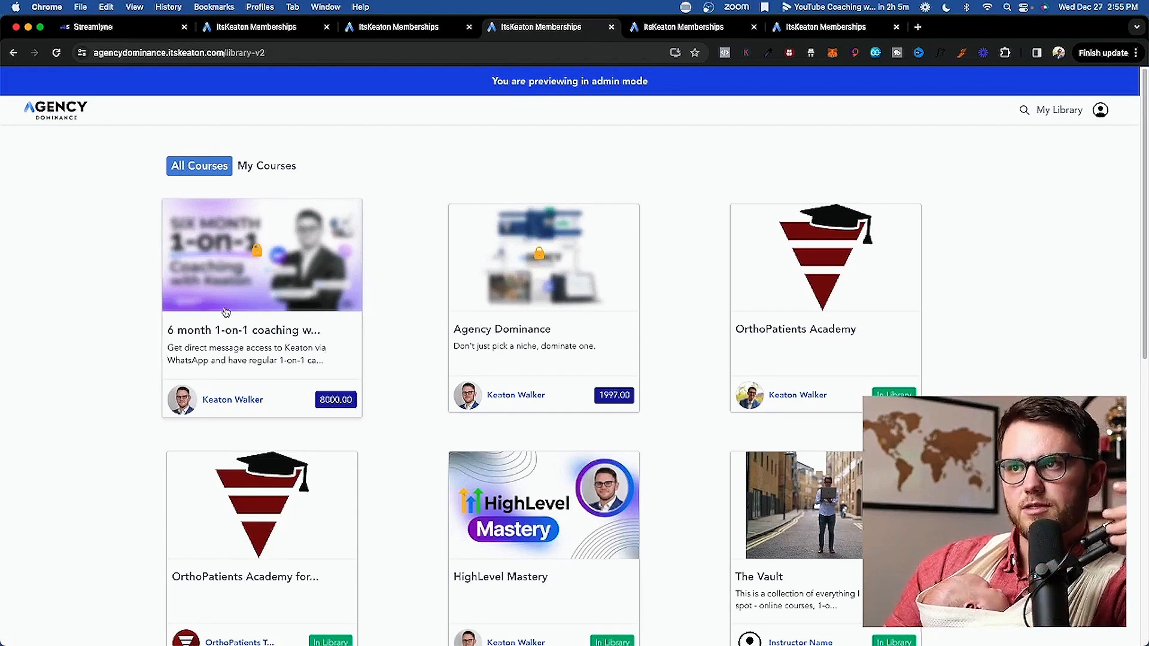
Step: Open the locked 6 month 1-on-1 coaching course in a new tab, review its upsell page and return to the library
right_click(324, 330)
left_click(270, 334)
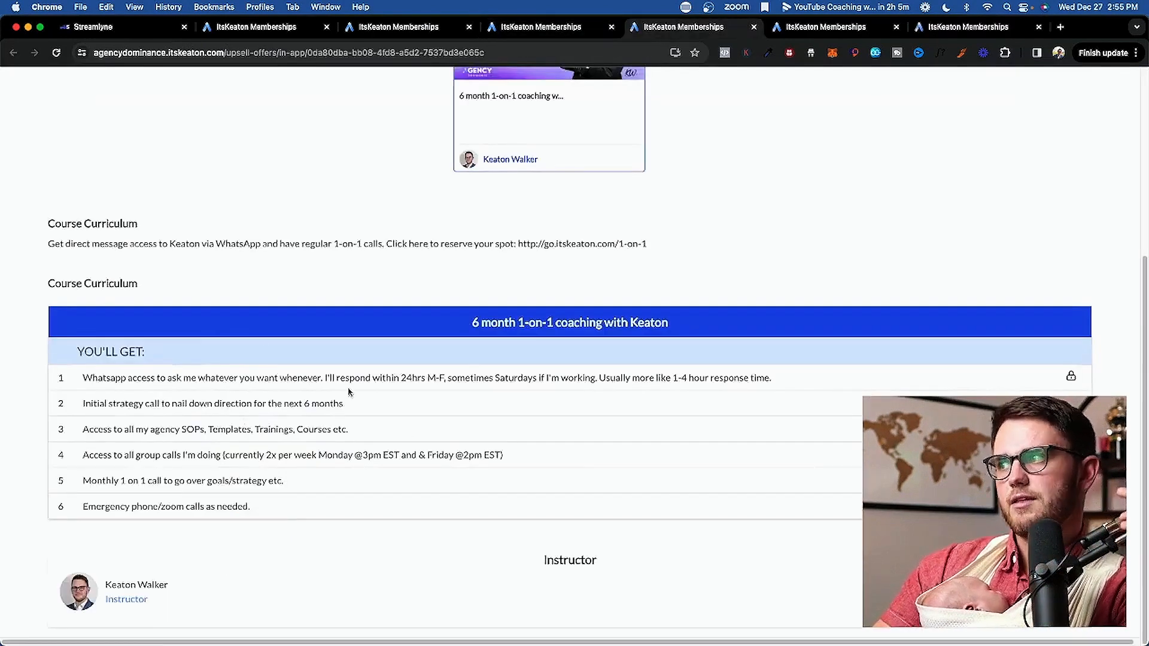
scroll(323, 398, "up", 5)
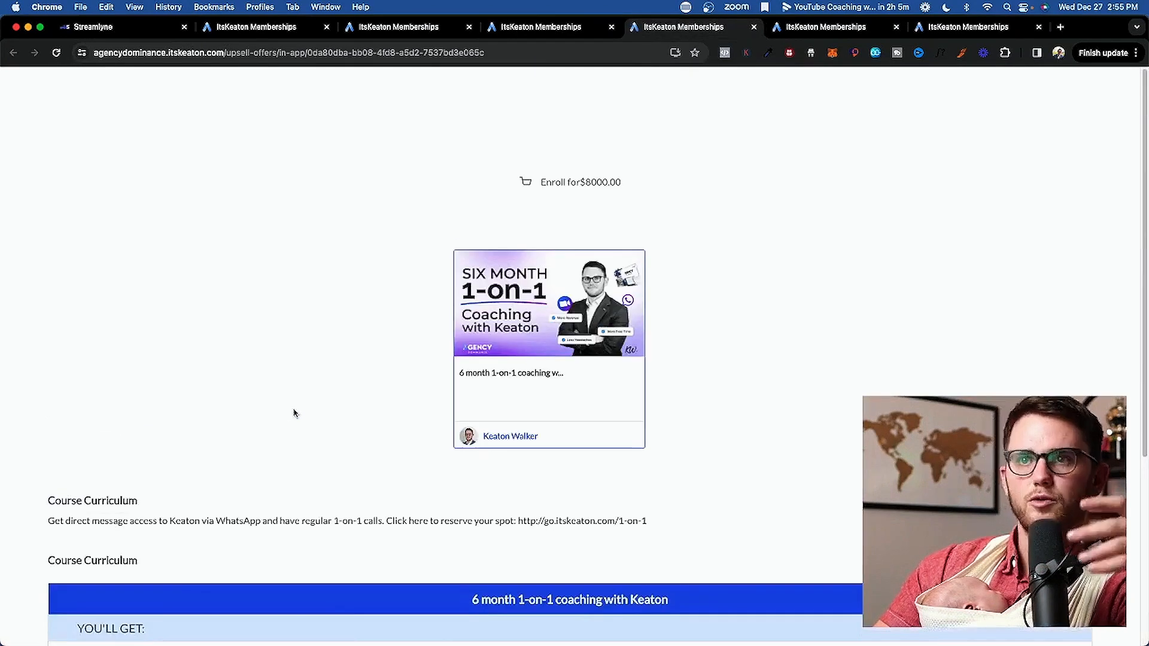
left_click(527, 26)
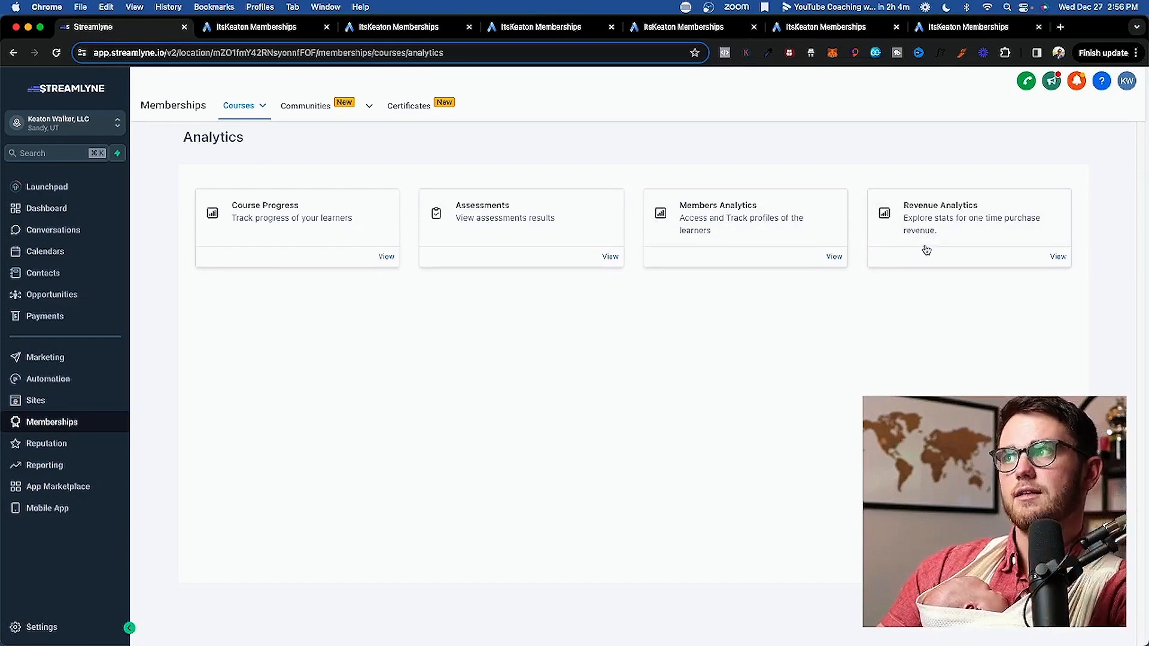
Step: Open the Course Progress analytics for the HighLevel Mastery product
left_click(381, 257)
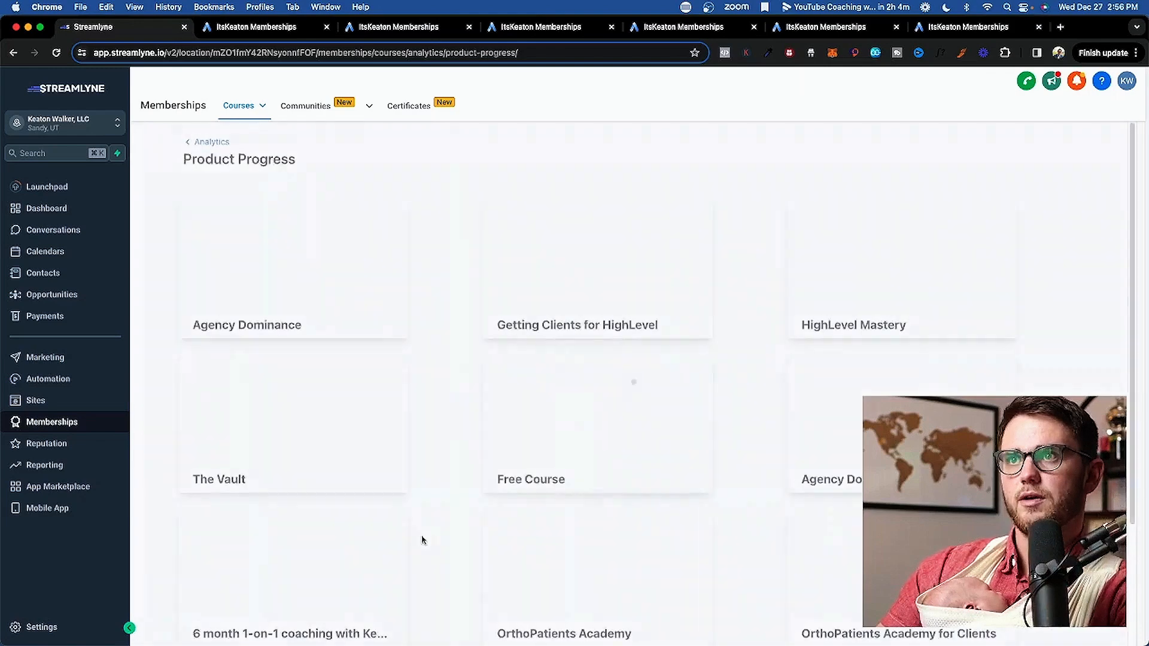
scroll(443, 530, "down", 3)
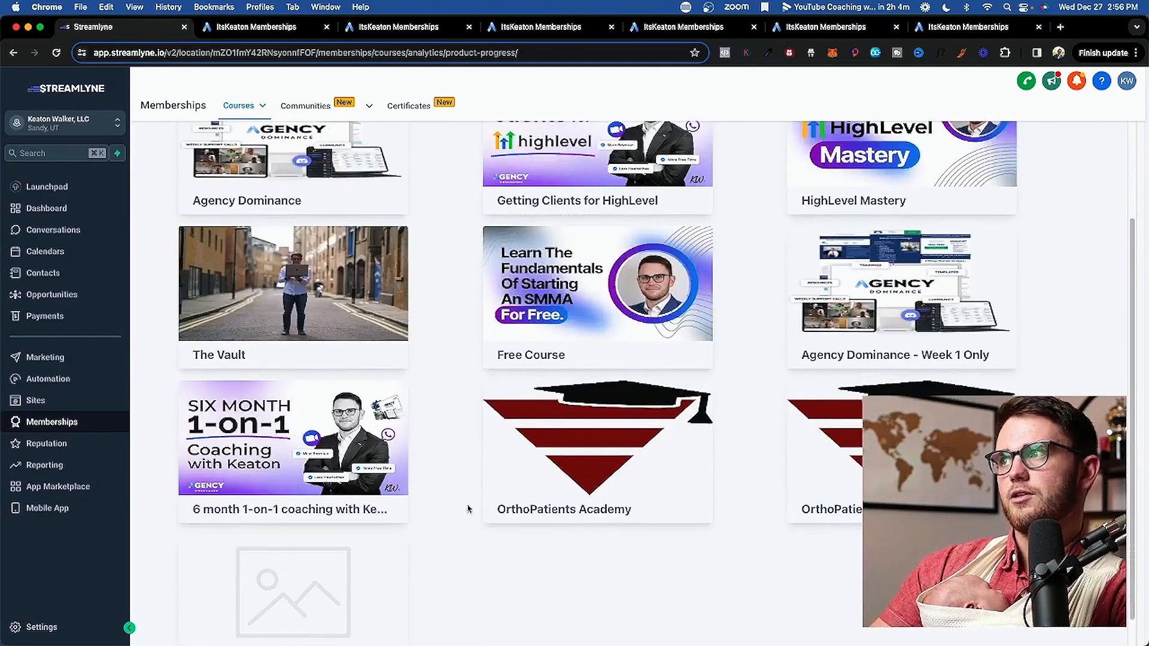
scroll(675, 363, "up", 3)
left_click(796, 280)
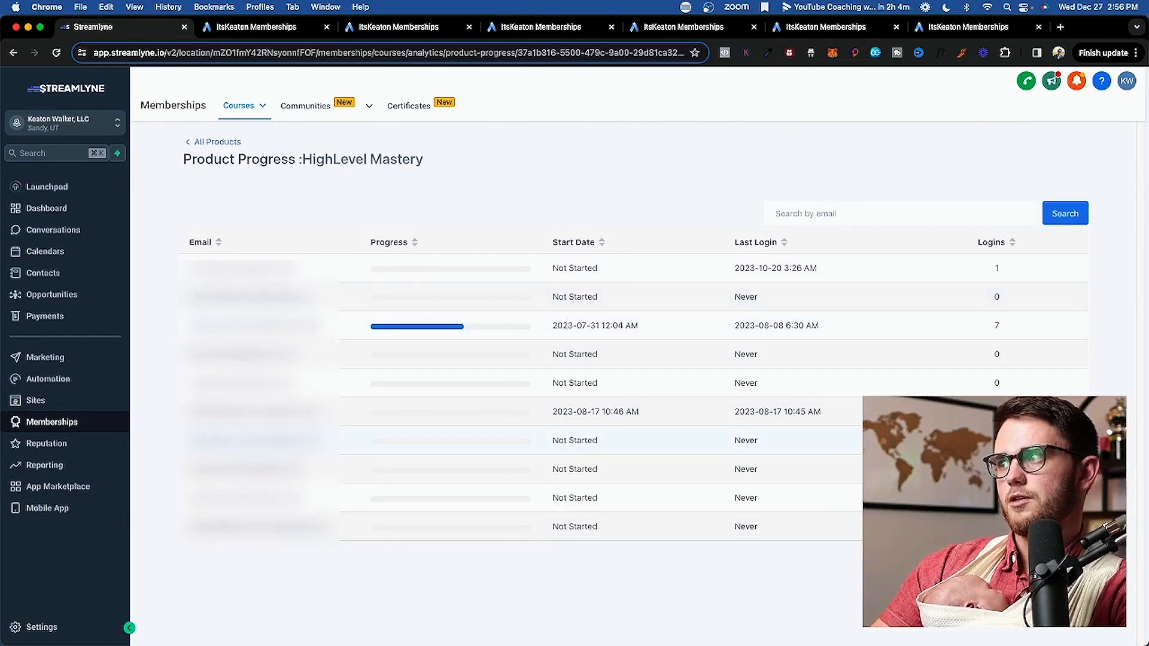
Step: Page through the HighLevel Mastery learner list to examine progress, start dates, last logins and login counts
left_click(1047, 558)
left_click(1048, 558)
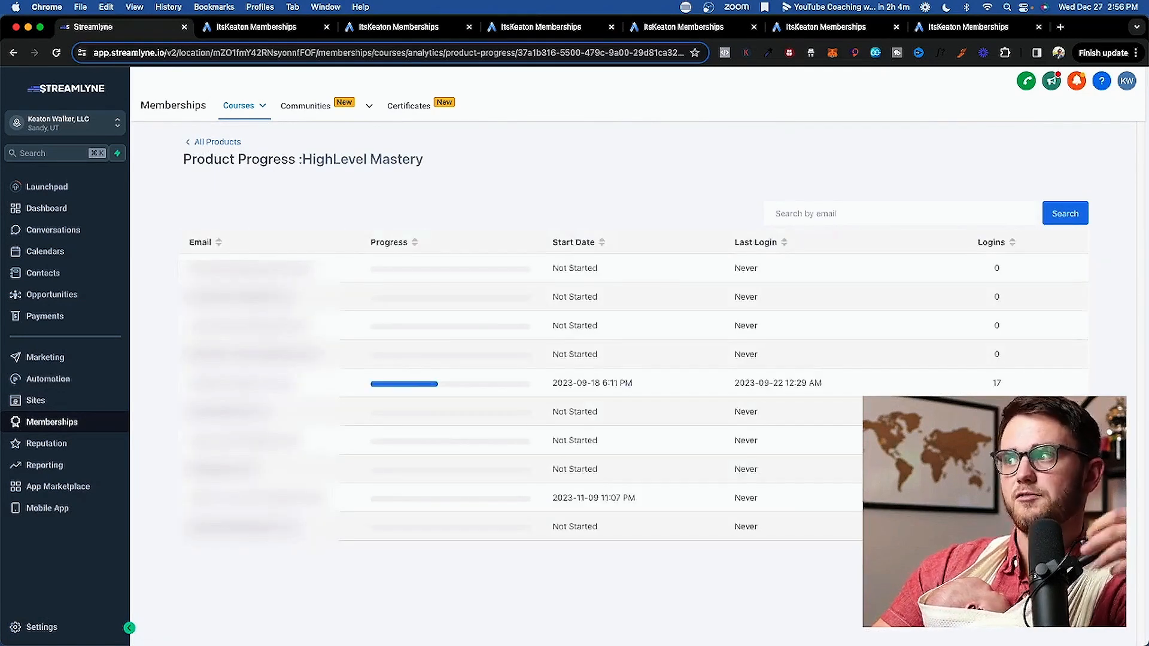
left_click(1047, 557)
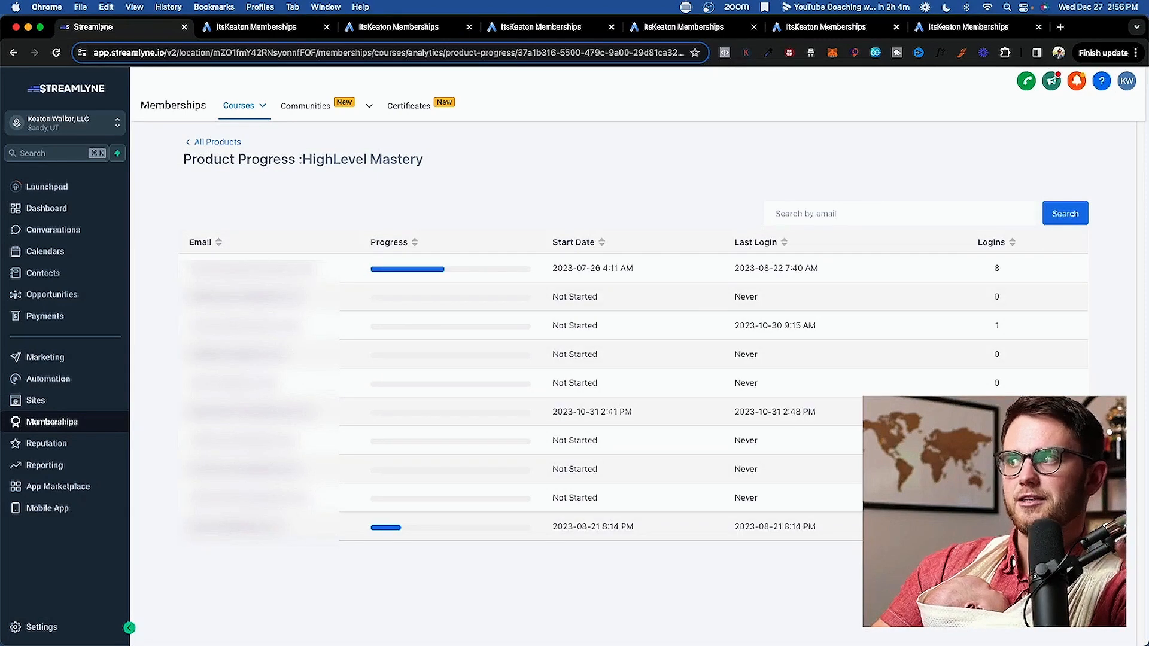
left_click(1048, 557)
left_click(1079, 560)
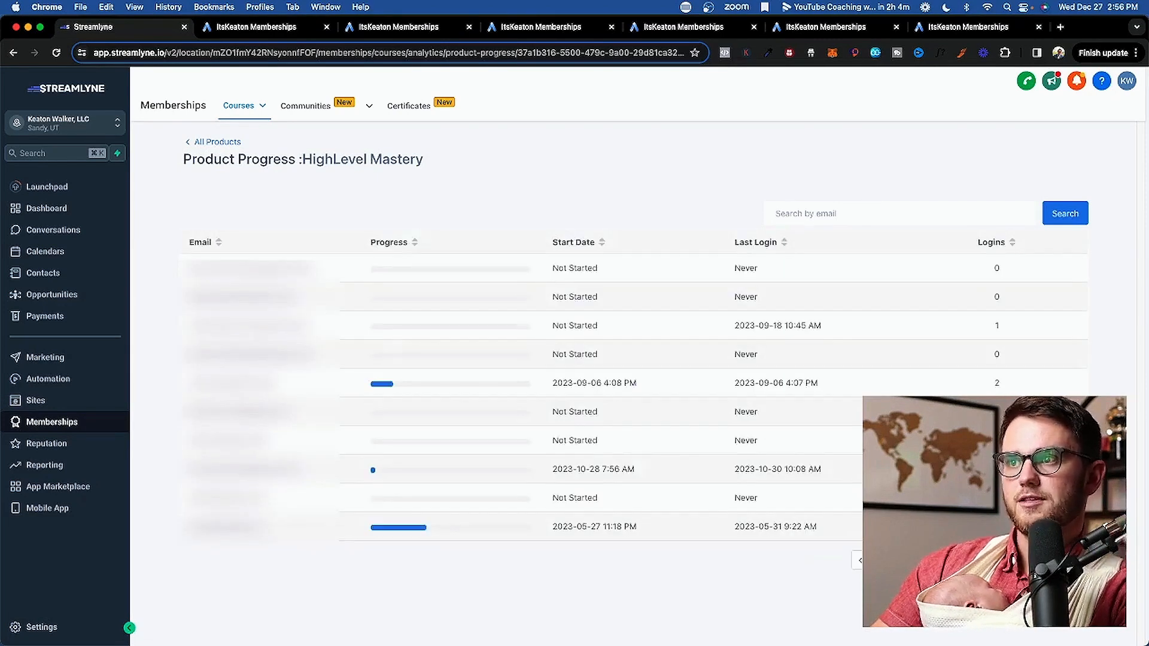
left_click(1078, 560)
left_click(1079, 561)
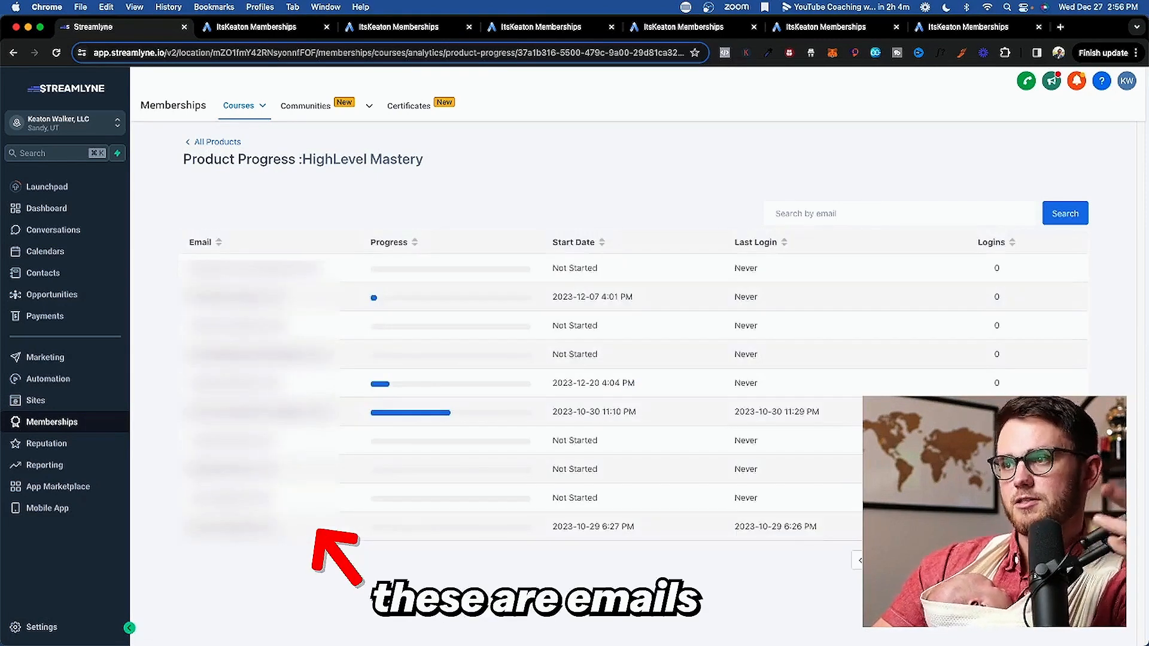
Step: Continue through further pages of the HighLevel Mastery learner progress list and return to all products
left_click(1079, 561)
left_click(1078, 561)
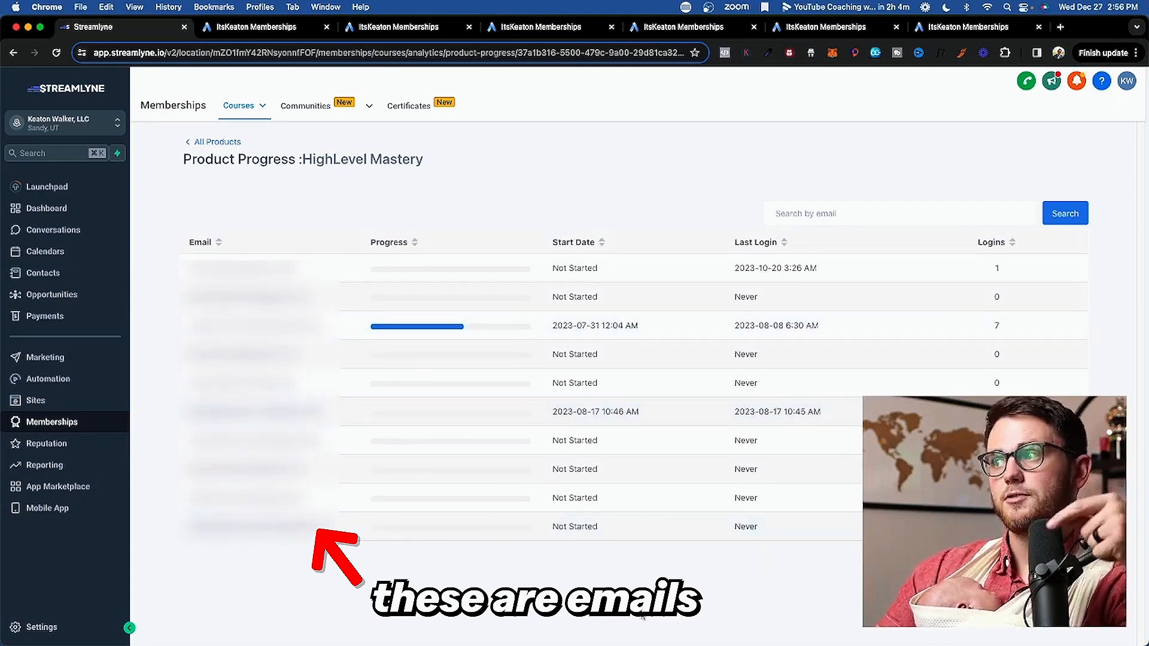
left_click(233, 148)
Step: Open Members Analytics and view the details of the member who joined on 24 Jul 2023
left_click(824, 259)
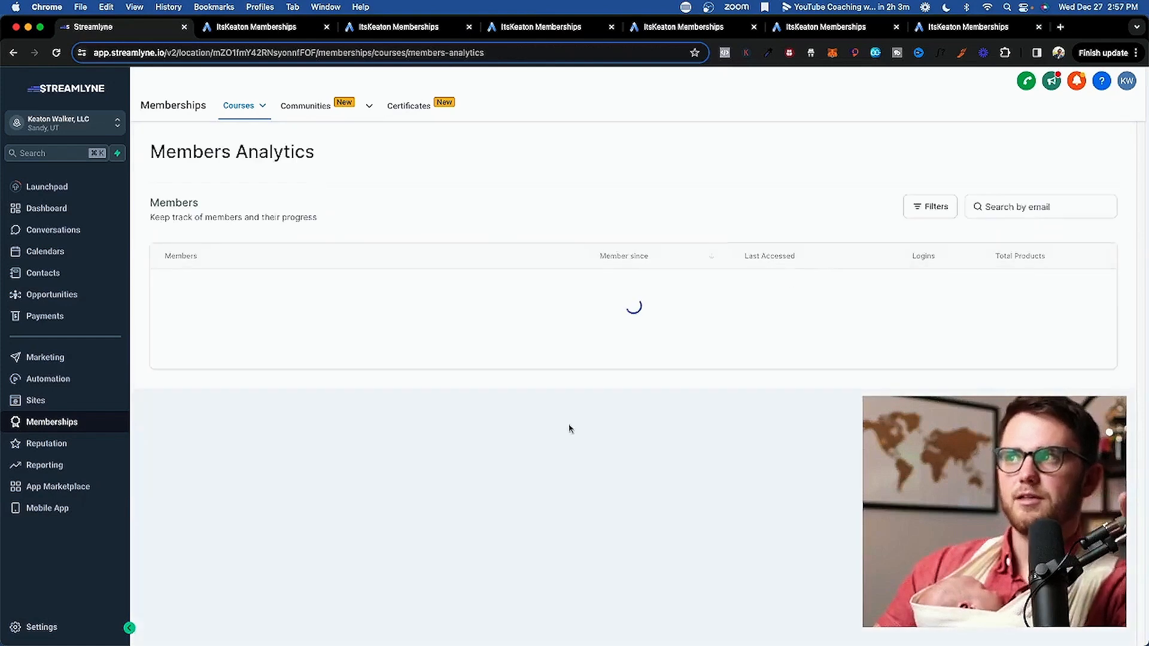
scroll(440, 440, "down", 3)
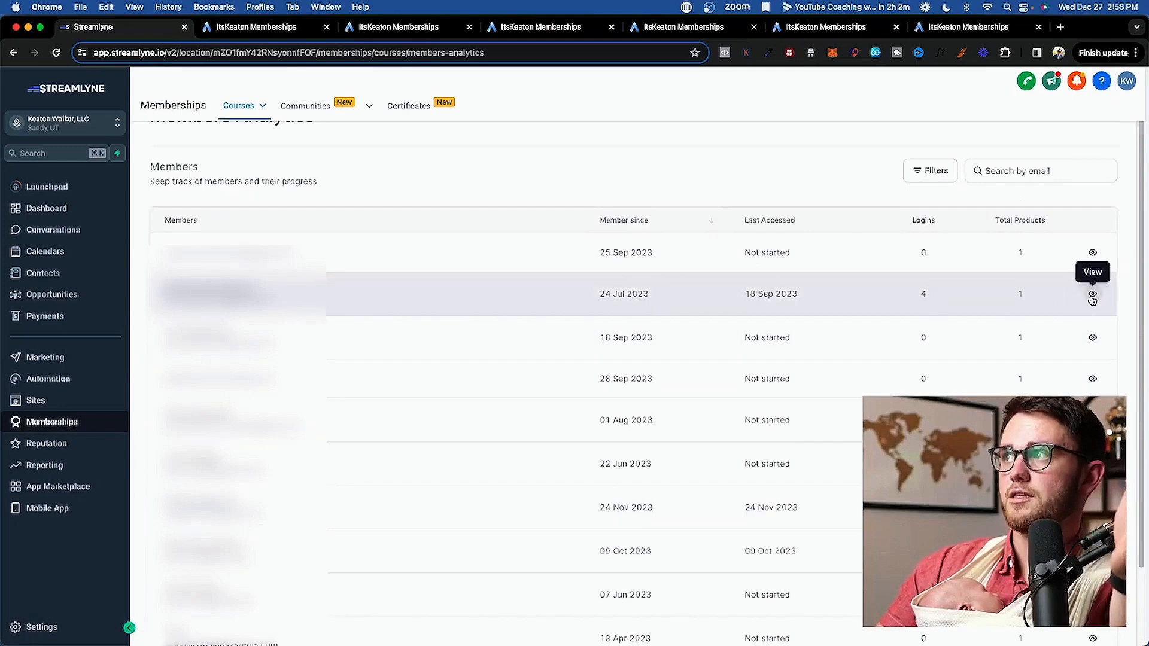
left_click(1092, 294)
scroll(793, 361, "down", 1)
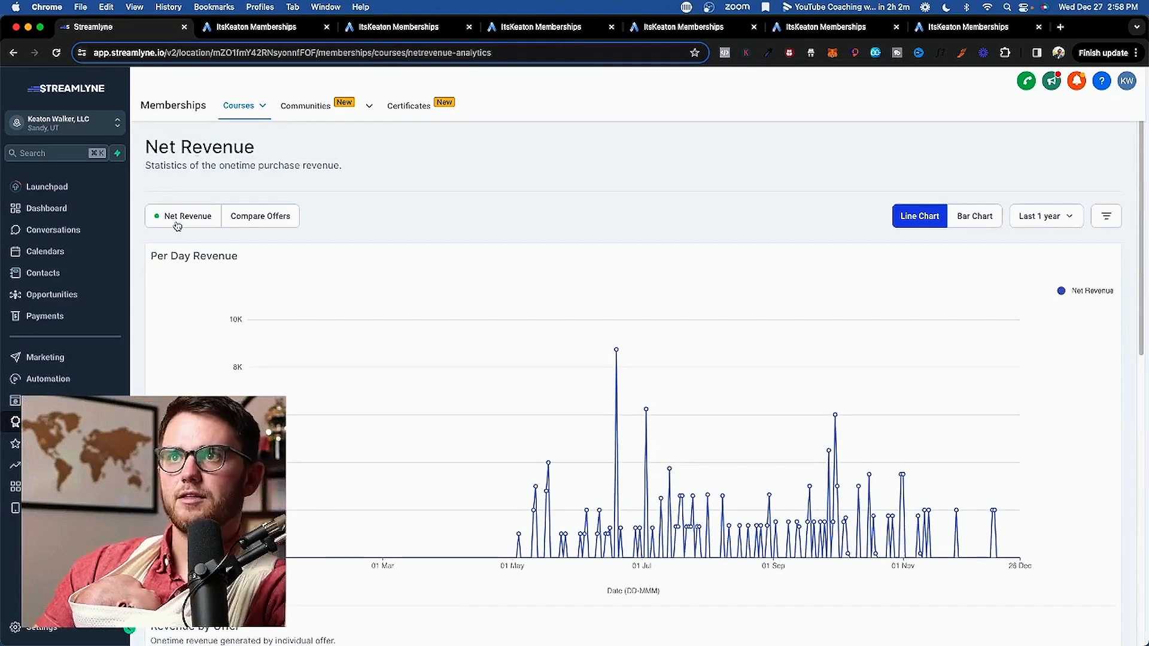
Step: Examine the Net Revenue analytics over the last year, including the Compare Offers view and the revenue by offer
left_click(247, 217)
left_click(174, 217)
scroll(462, 303, "down", 10)
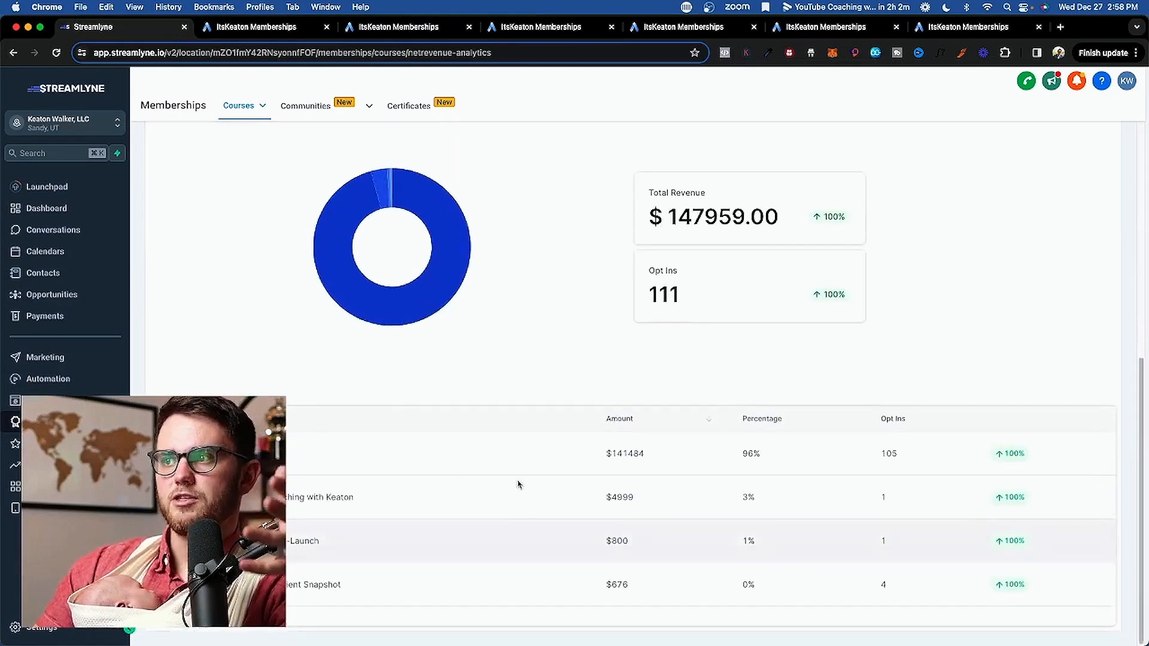
scroll(454, 469, "up", 10)
scroll(454, 466, "up", 1)
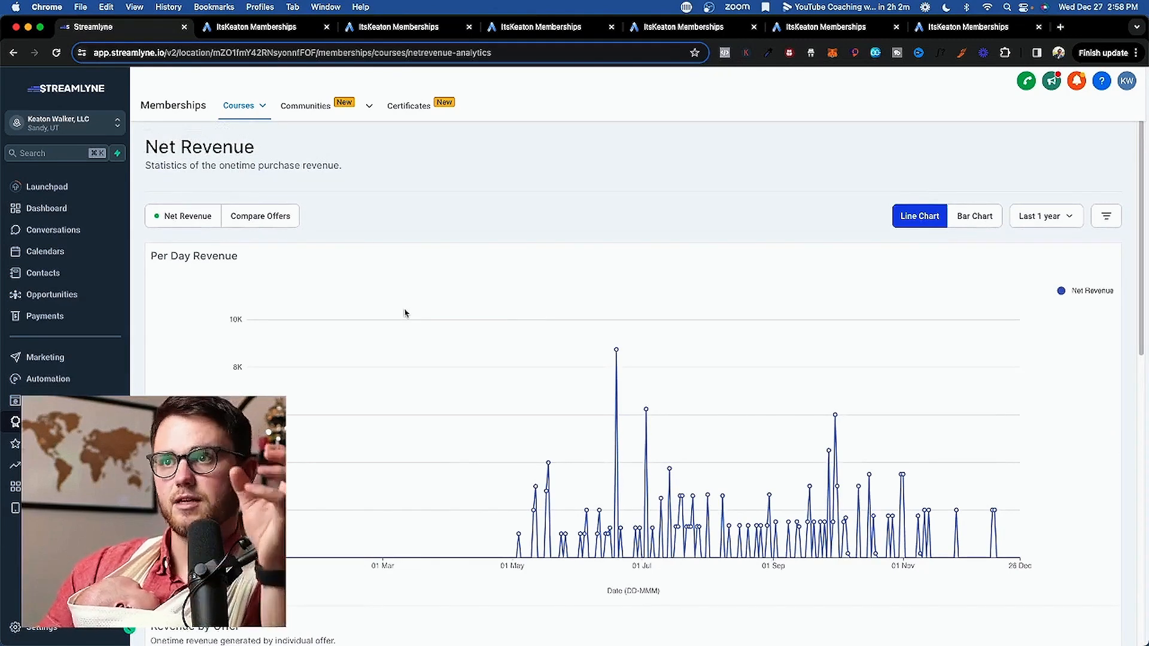
Step: Open the course Settings and look at the Custom Domains setup for the membership site
left_click(239, 106)
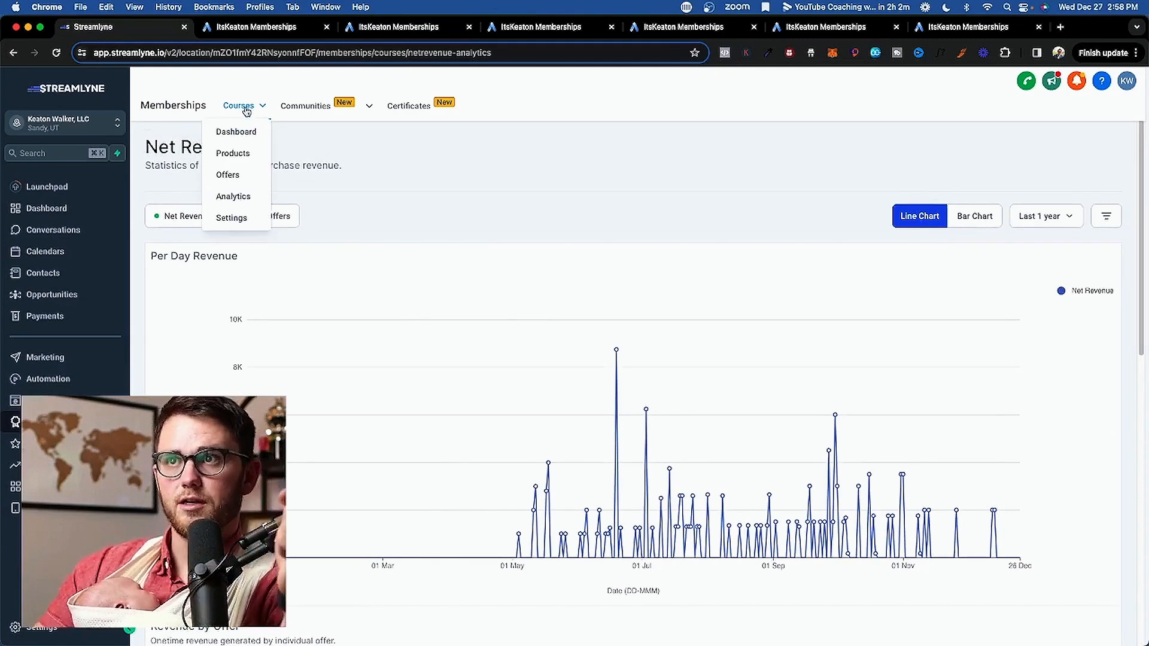
left_click(245, 218)
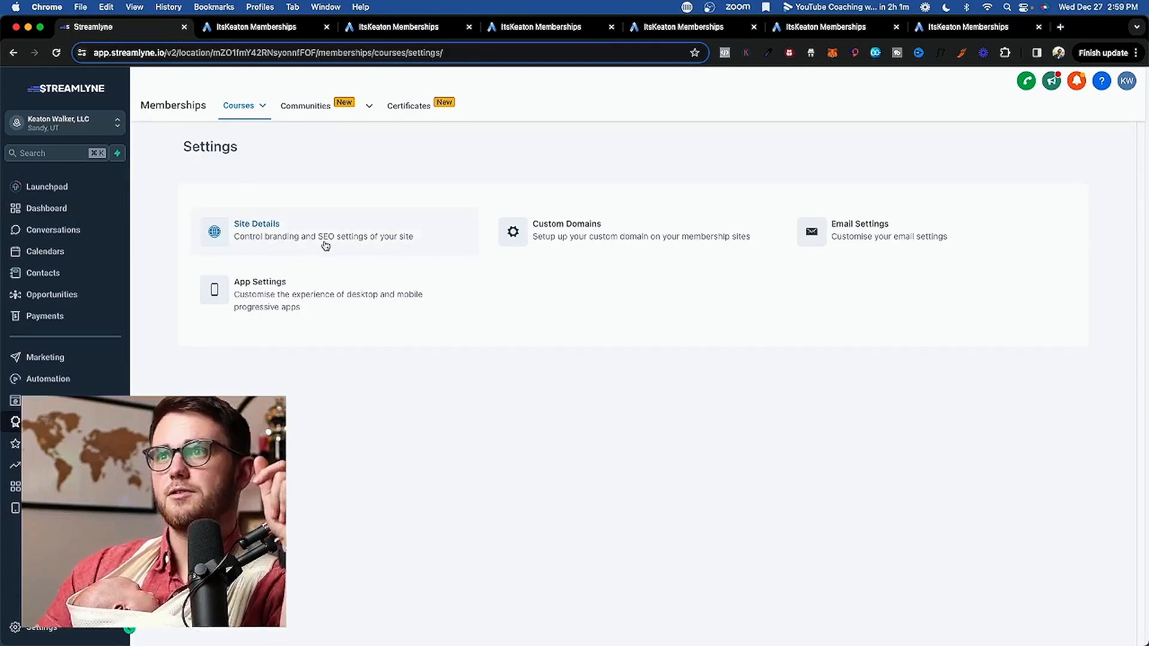
left_click(558, 247)
left_click_drag(449, 236, 603, 233)
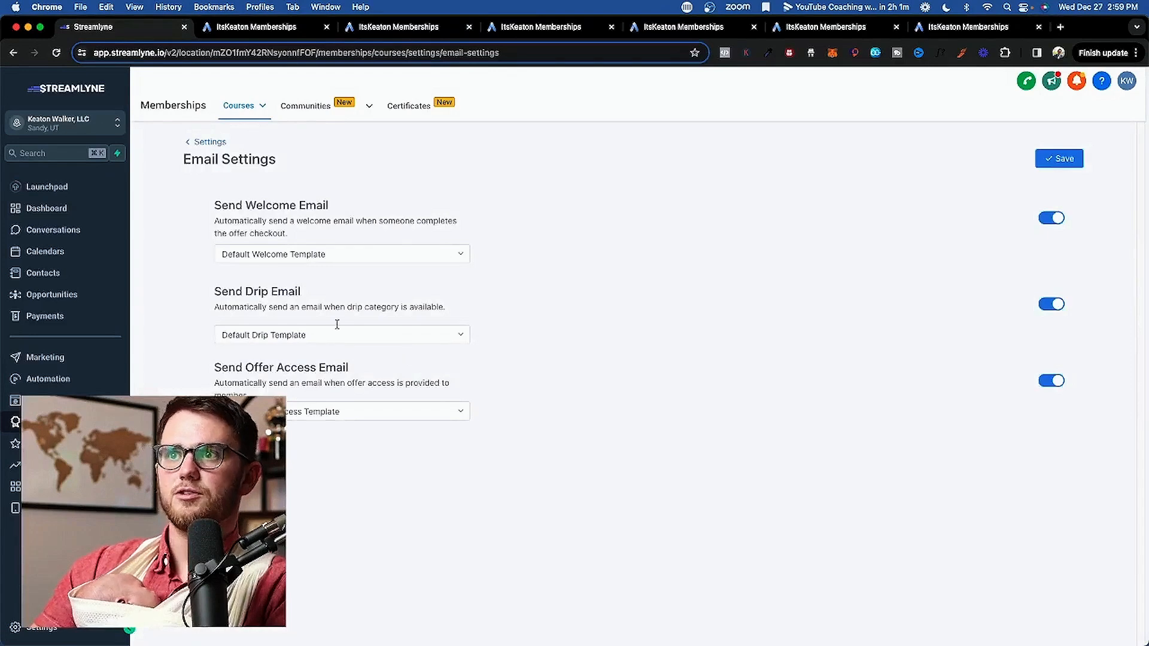
Step: Check which templates are available for the welcome email in Email Settings and return to the Settings overview
left_click(405, 257)
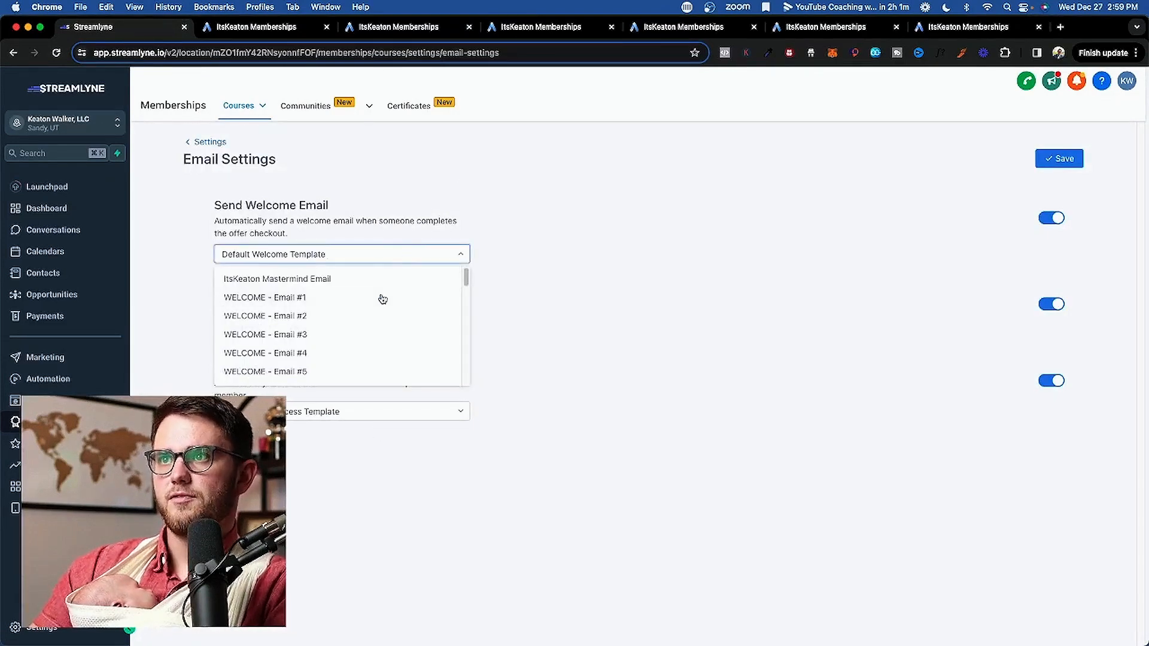
left_click(408, 457)
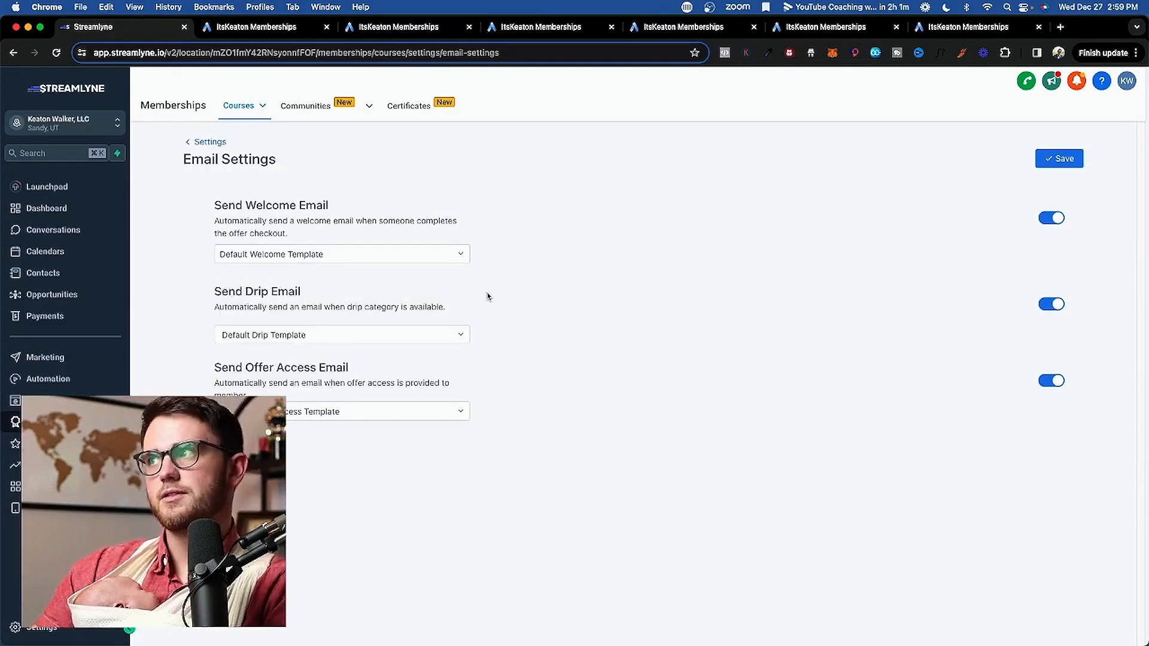
left_click(215, 144)
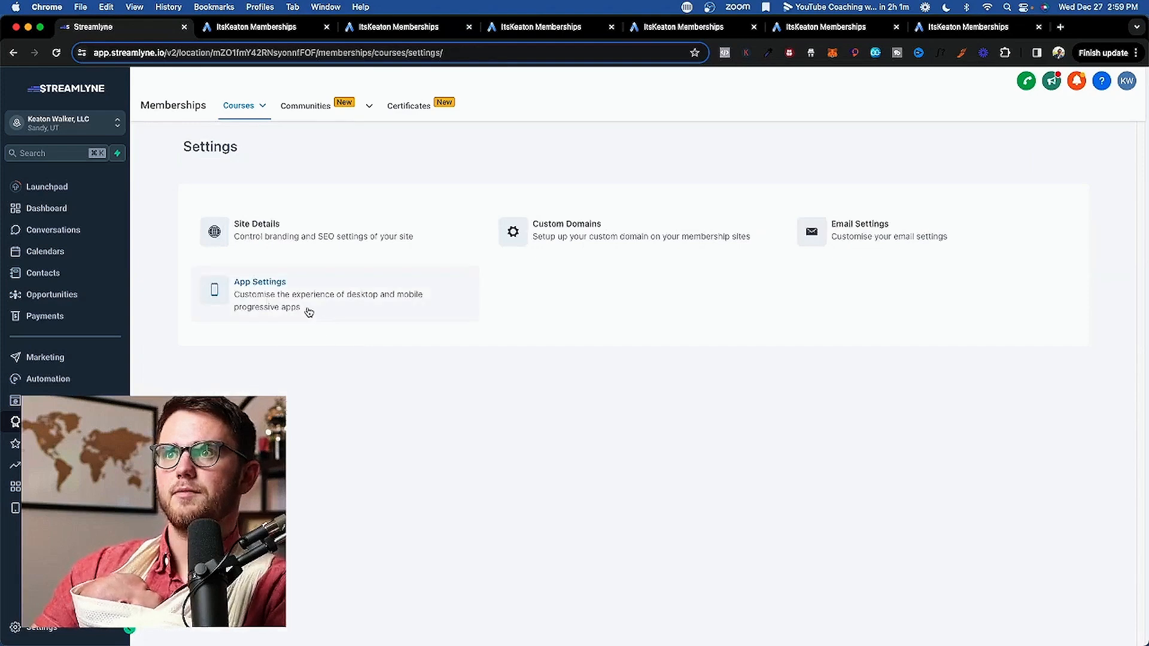
Step: Open App Settings and review the app icon images and color palettes
left_click(308, 310)
scroll(617, 395, "down", 5)
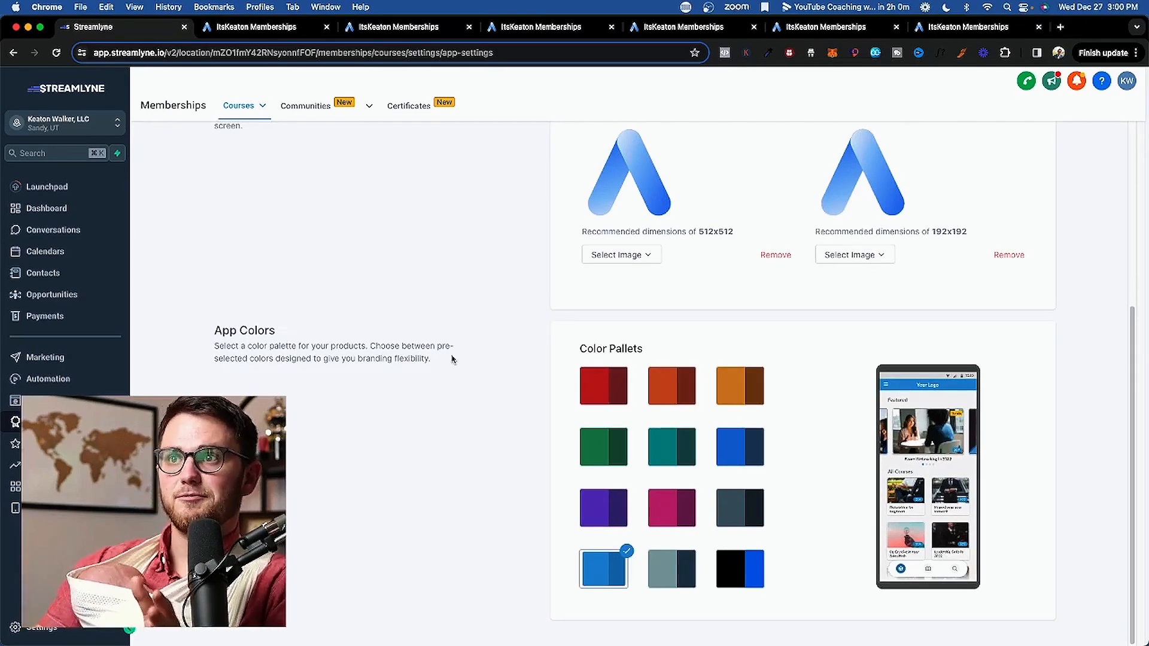
scroll(456, 360, "up", 5)
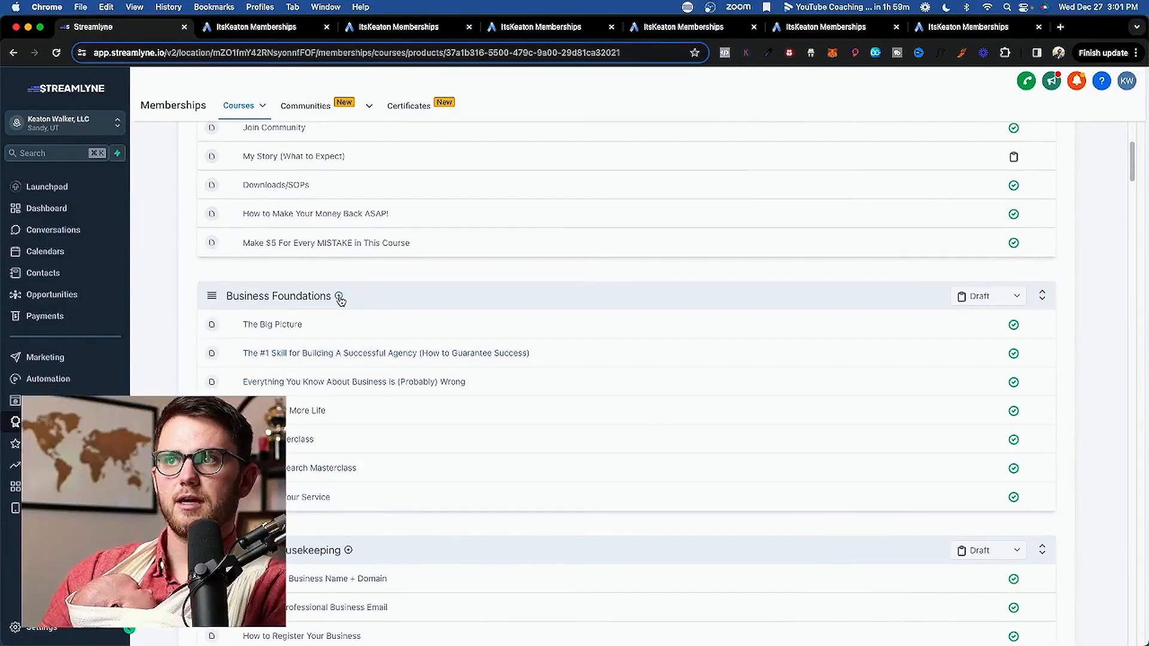
Step: Add a subcategory named Test Subcategory to the Business Foundations category of the HighLevel Mastery course
left_click(340, 297)
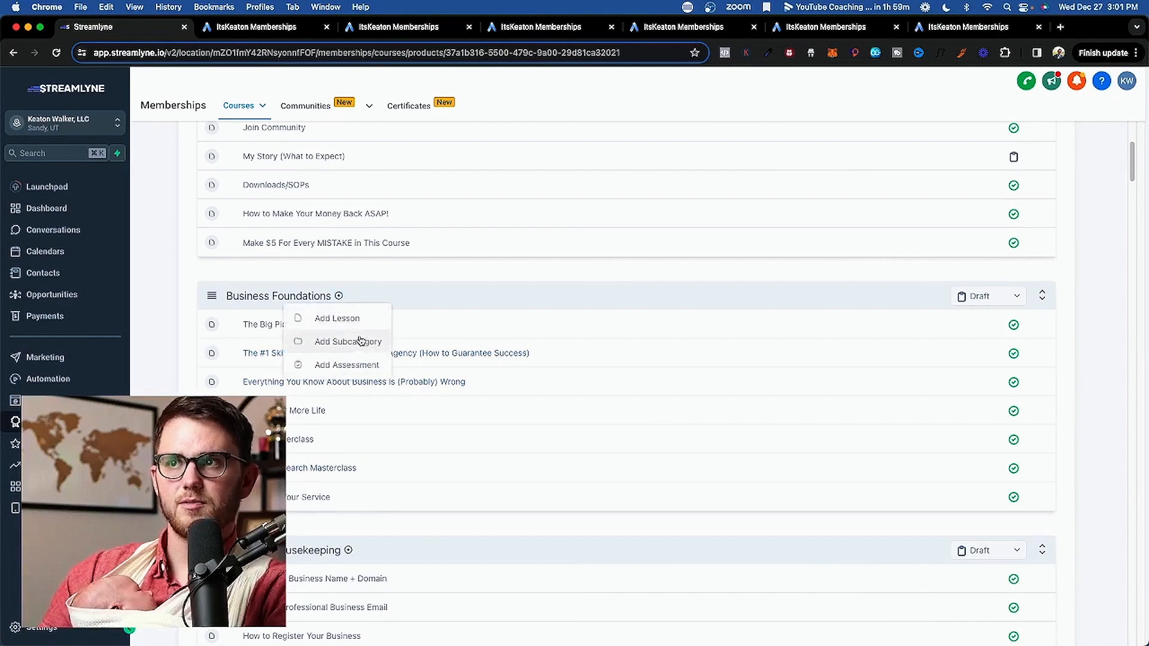
left_click(350, 342)
type("Test Subcategory")
key("Return")
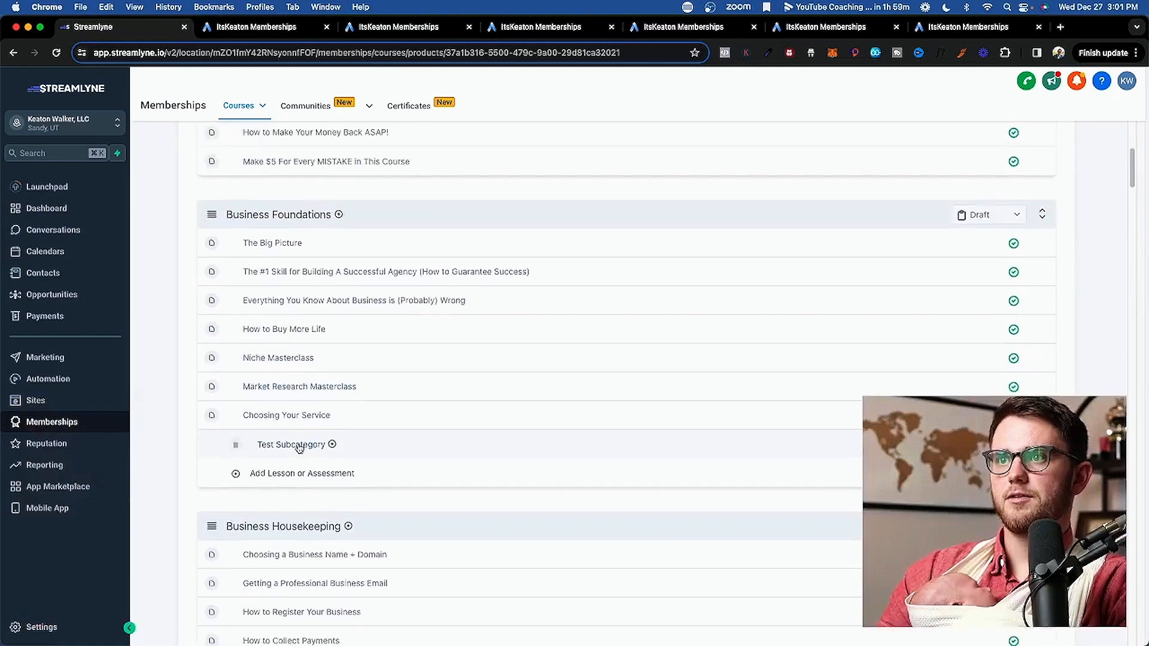
scroll(330, 264, "up", 5)
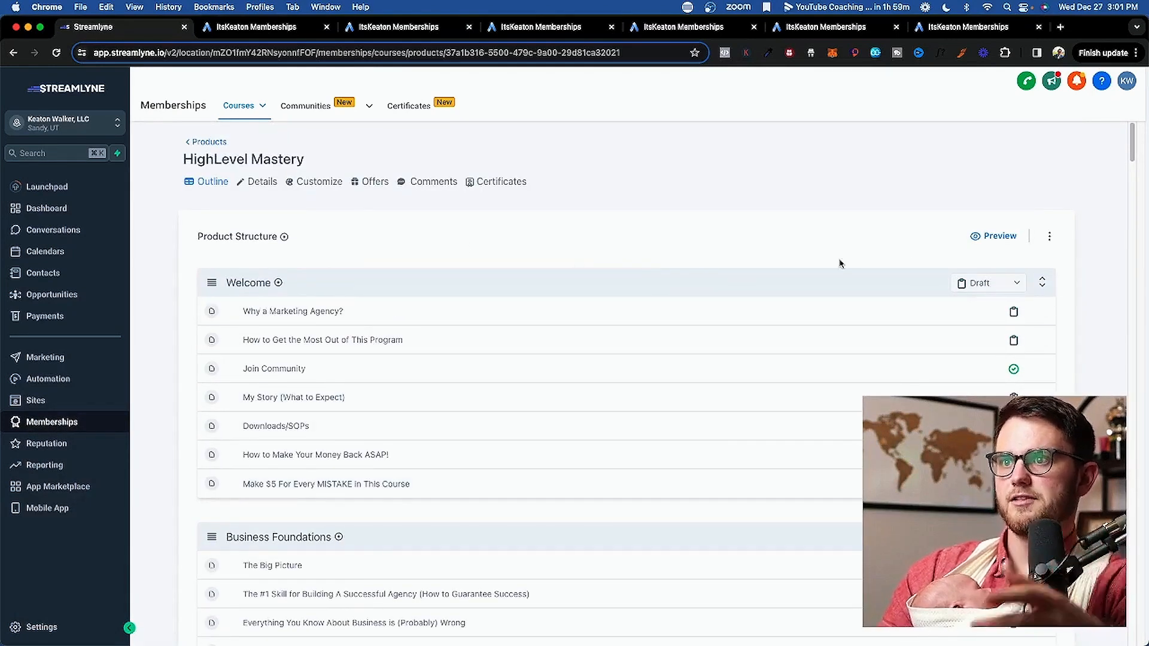
left_click(1050, 236)
left_click(1051, 238)
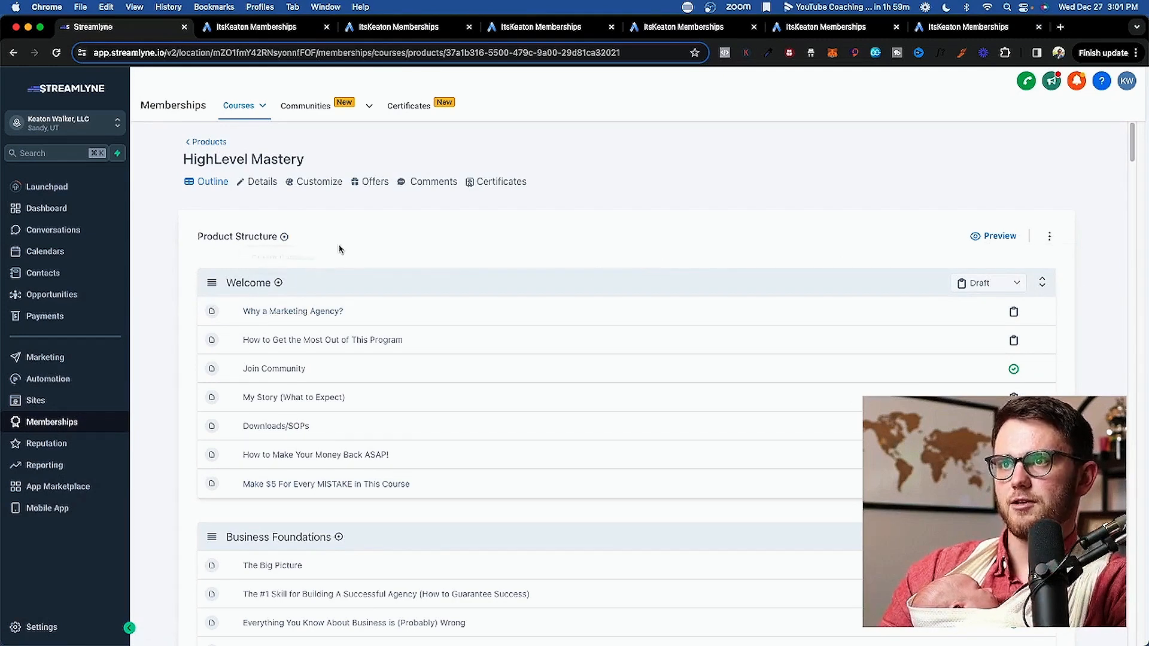
Step: Add an assessment titled Test, of type Assignment, to Test Subcategory
scroll(340, 250, "down", 8)
mouse_move(287, 332)
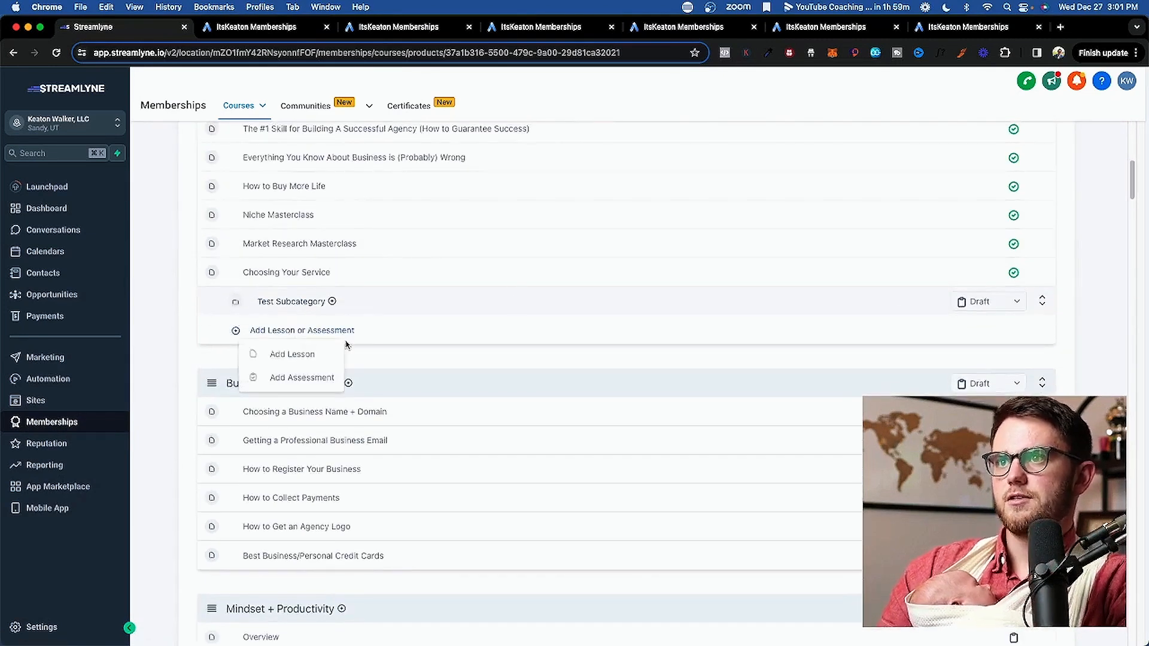
left_click(303, 378)
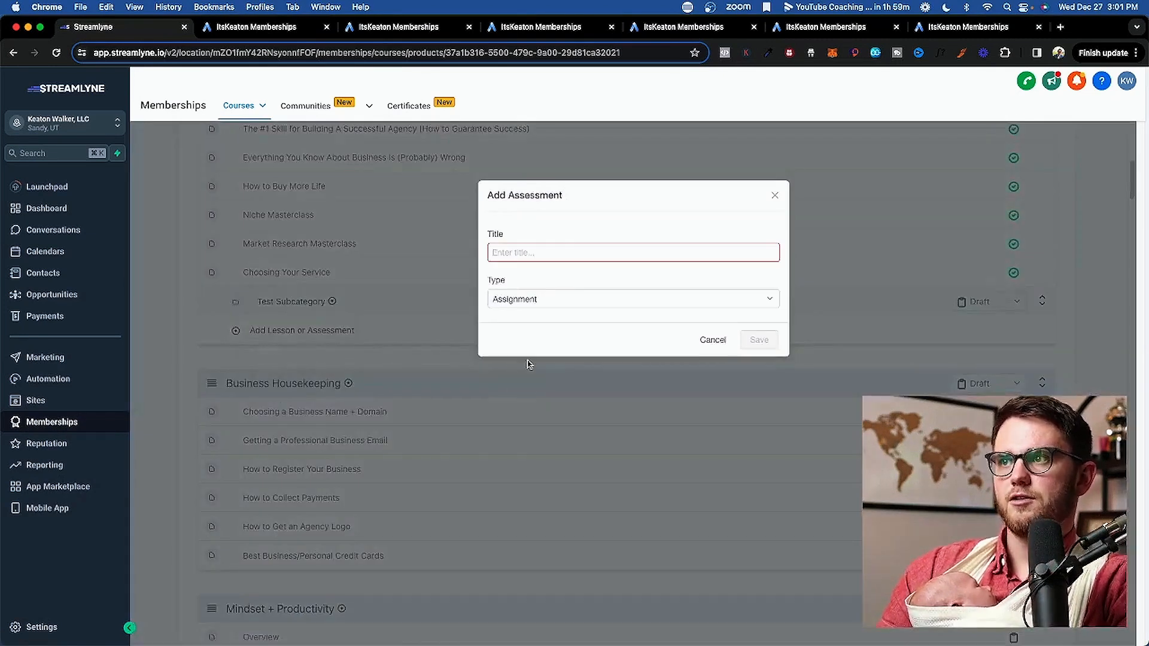
left_click(548, 260)
type("Test")
left_click(767, 342)
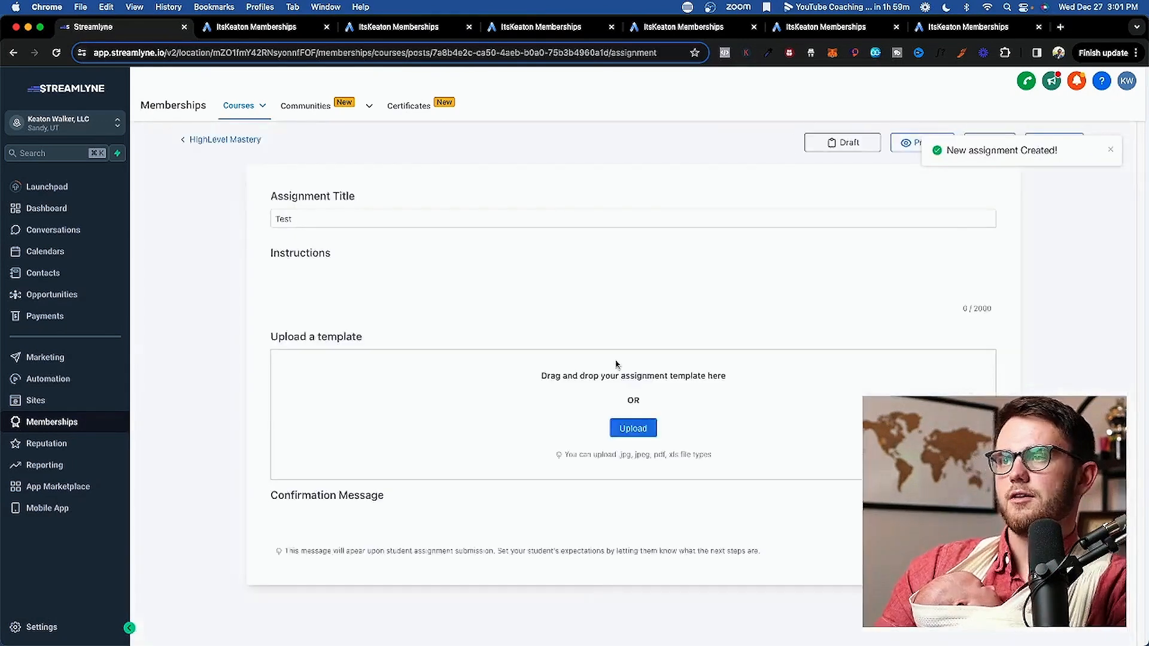
Step: Review the new assignment's instructions, template upload and confirmation message sections and preview it as a member
scroll(342, 367, "down", 5)
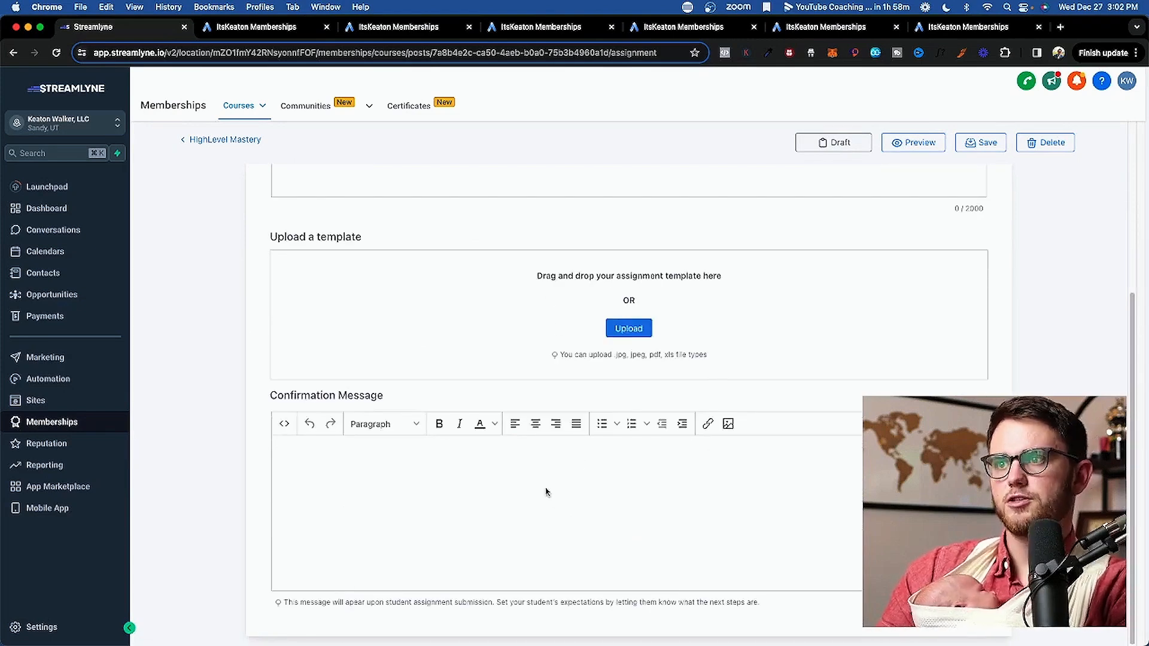
scroll(842, 226, "up", 5)
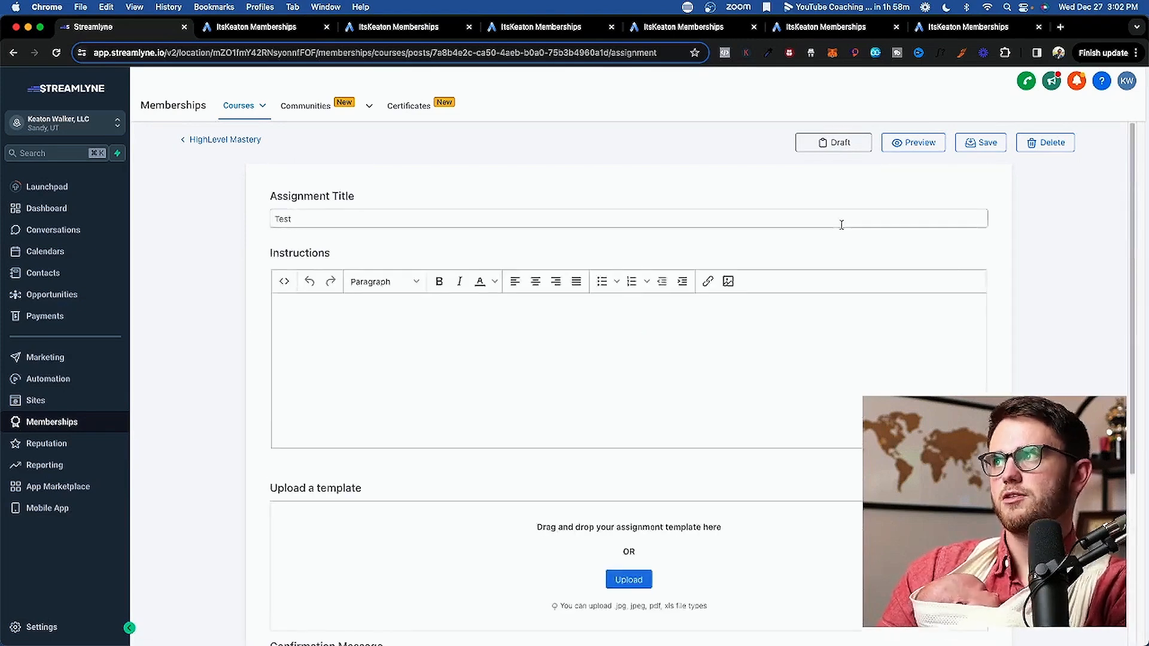
left_click(914, 142)
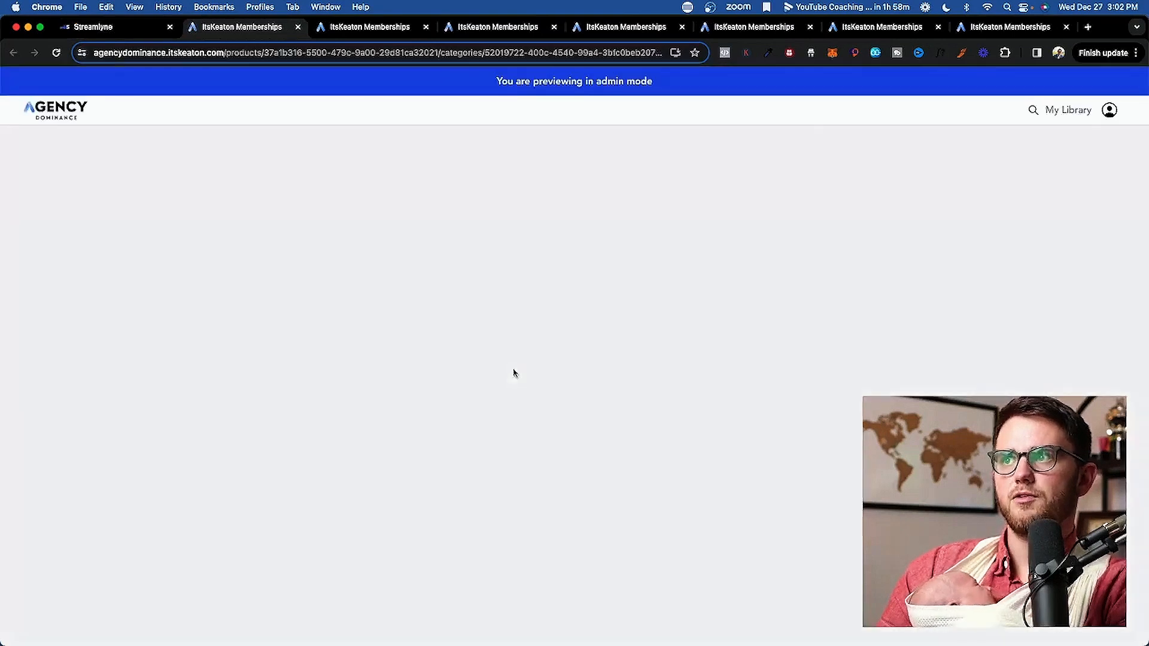
double_click(273, 232)
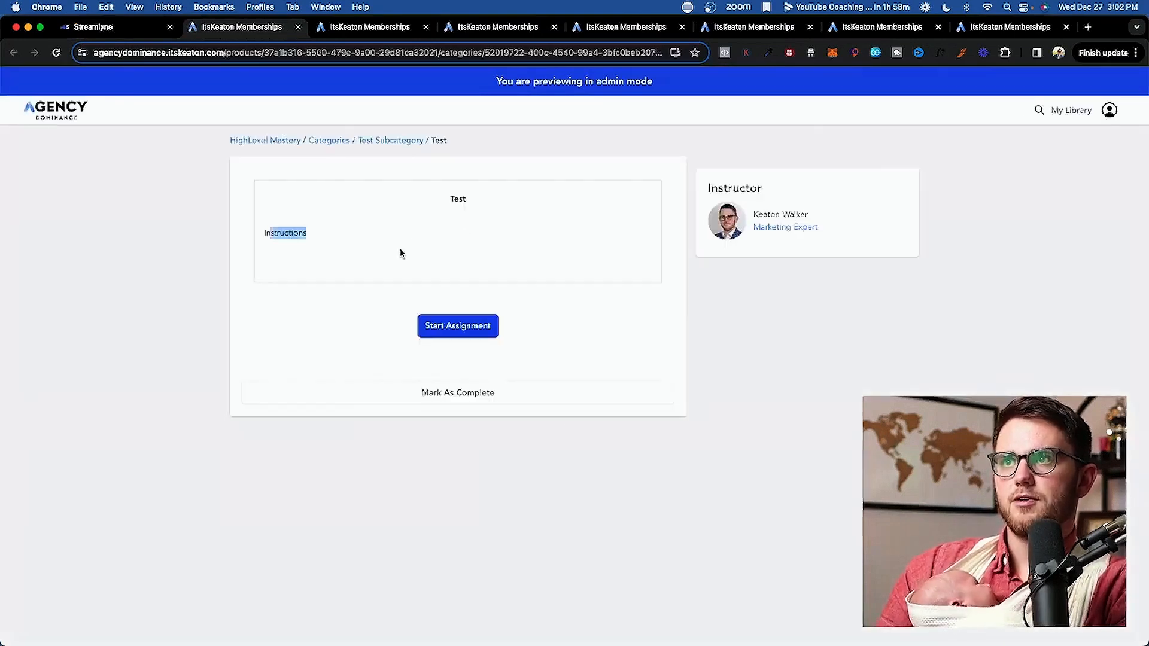
Step: Start the Test assignment in the preview and examine its instructions, answer field and file upload area
left_click(461, 327)
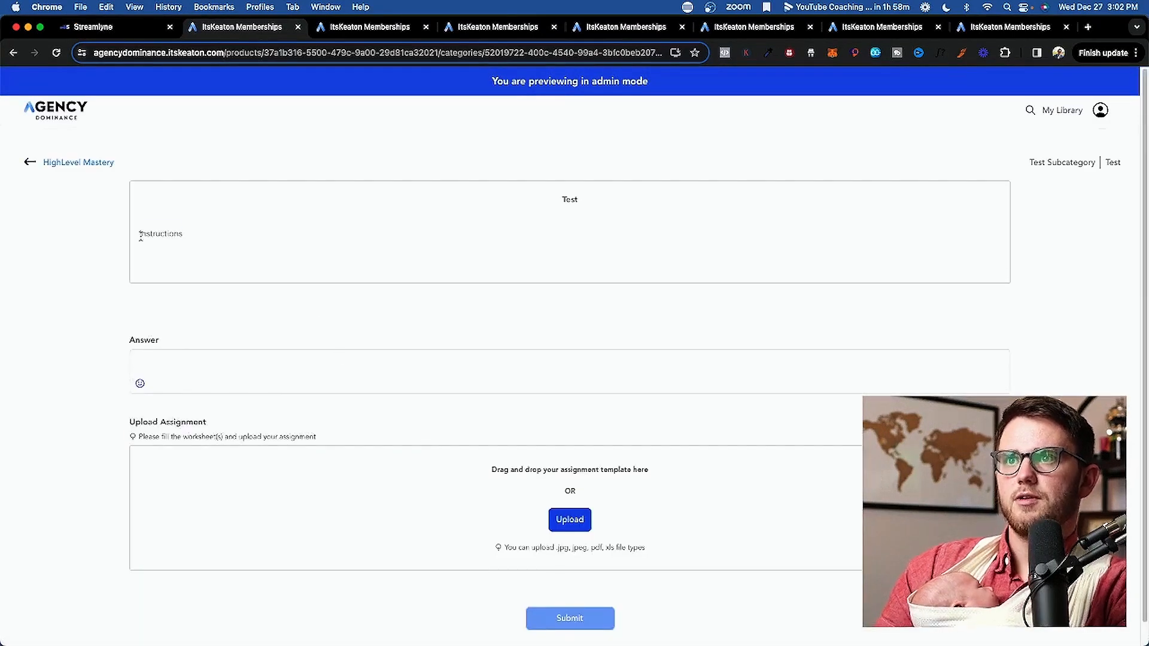
double_click(141, 234)
left_click(156, 360)
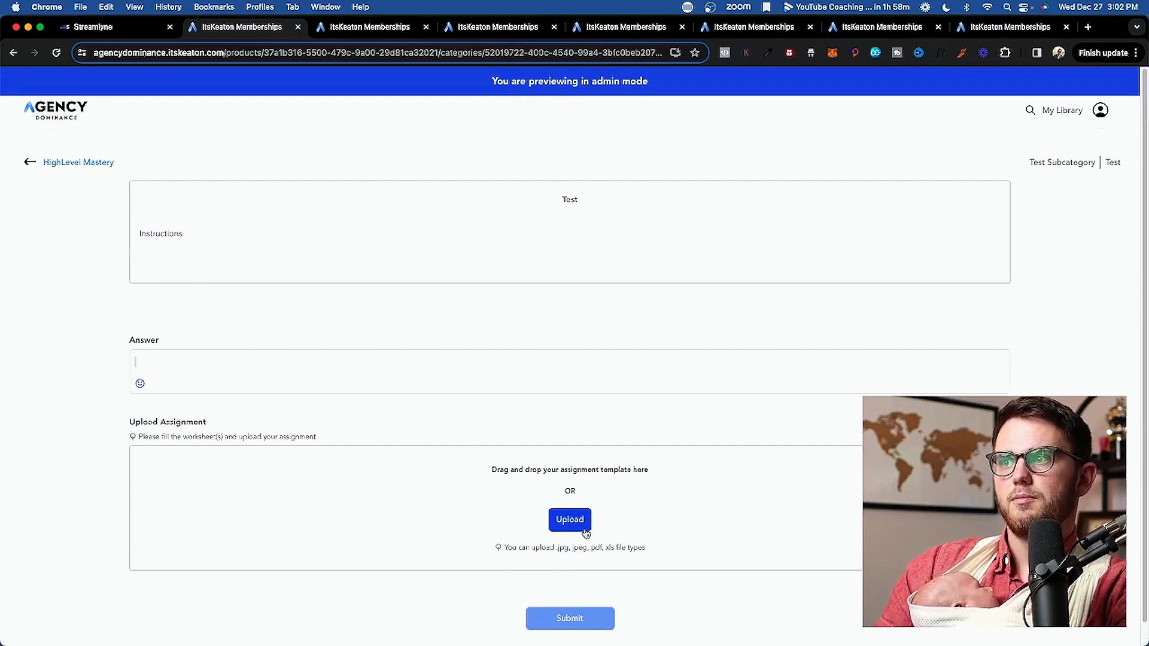
scroll(585, 562, "down", 1)
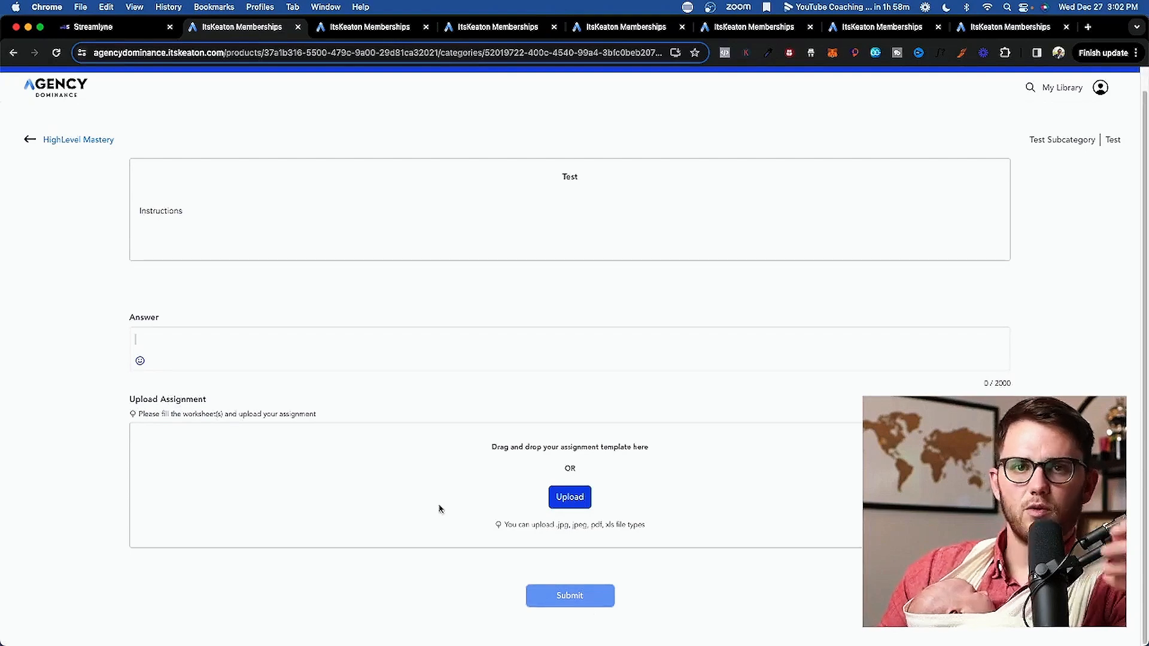
scroll(609, 376, "up", 1)
Step: Switch back to Streamlyne, start a new community group named TEst Group and check its group URL
left_click(91, 27)
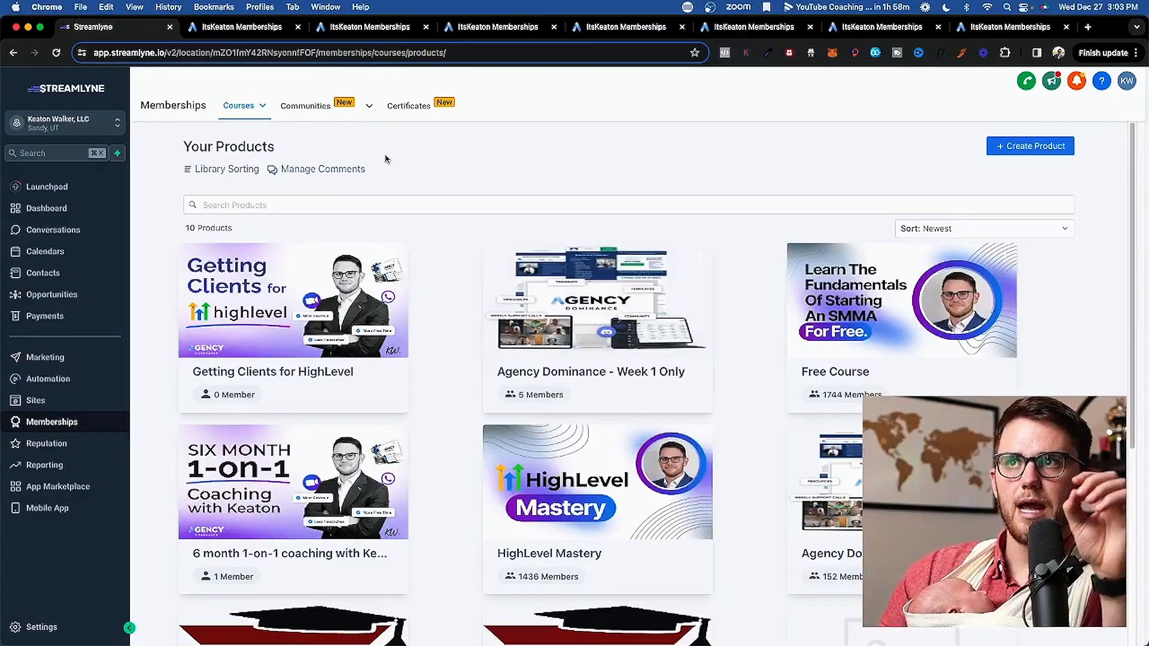
left_click(331, 113)
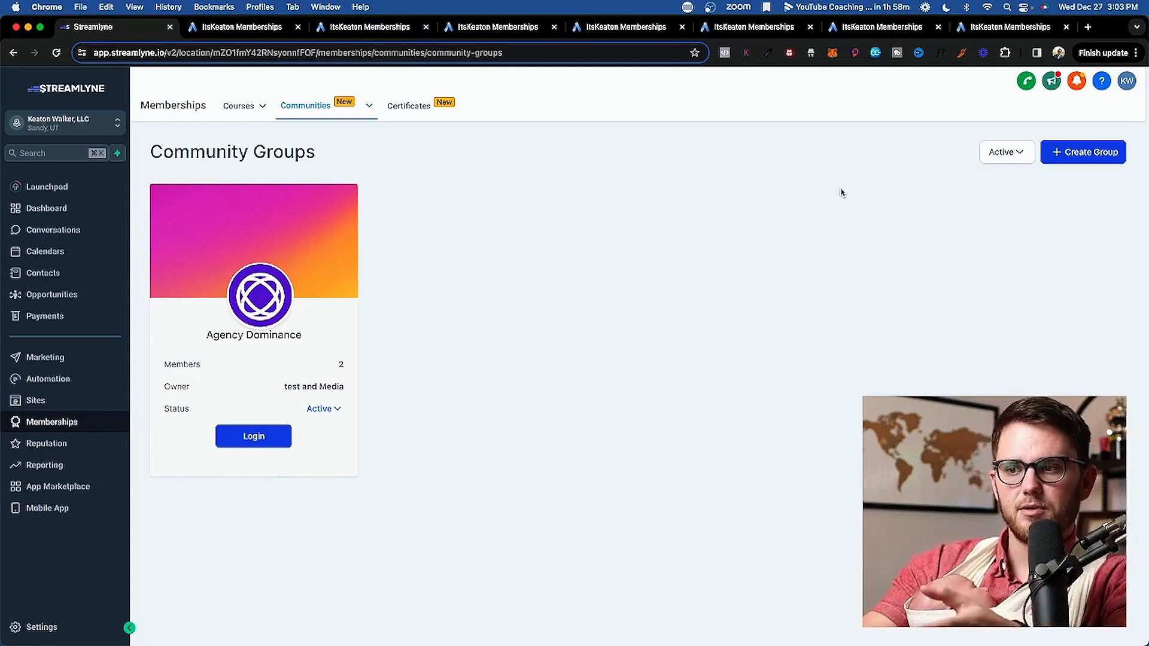
left_click(1102, 154)
left_click(808, 270)
type("TEst Group")
left_click(689, 337)
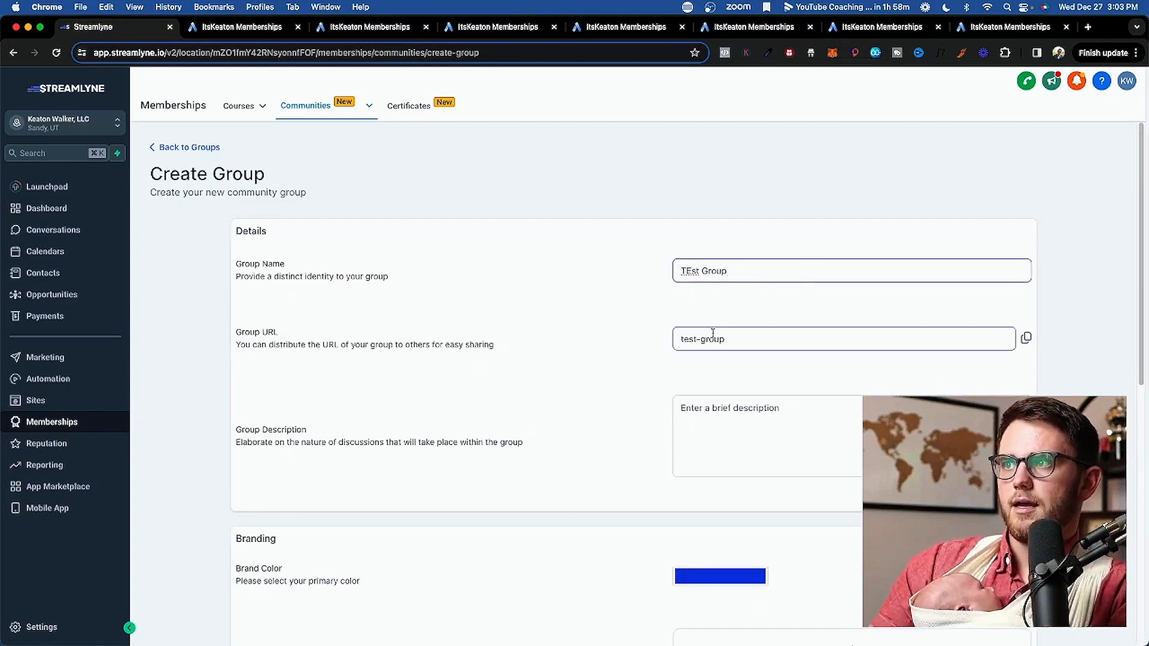
left_click_drag(735, 335, 681, 338)
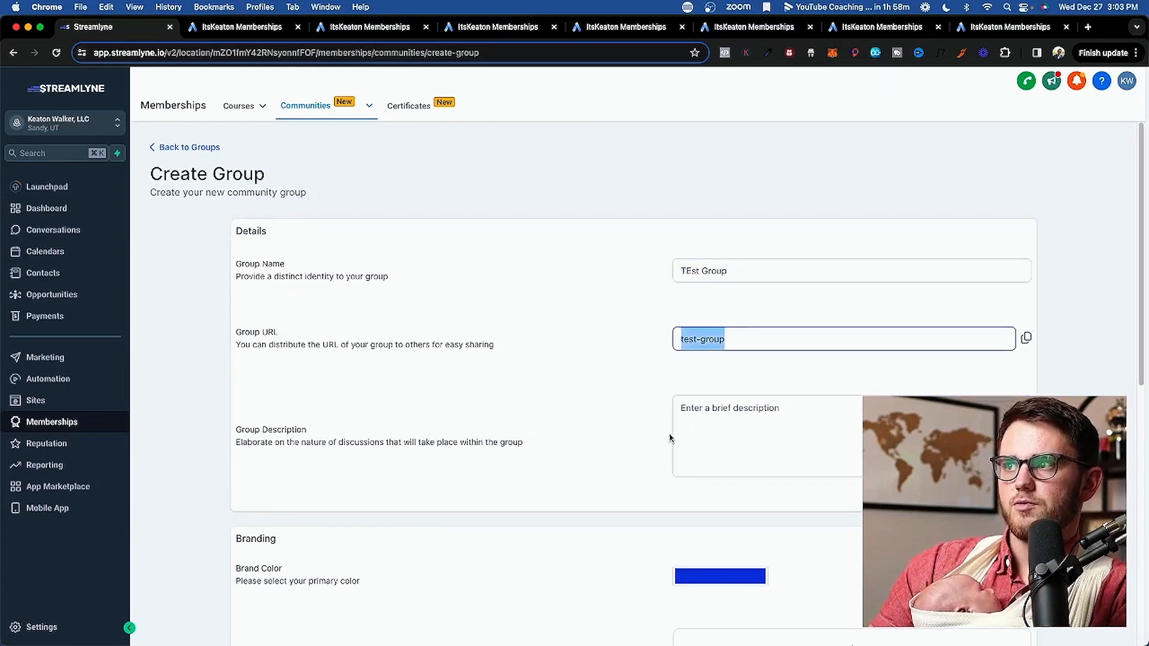
Step: Enter the group description "This is a test", look over the branding options and create the group
scroll(671, 440, "down", 3)
left_click(725, 284)
type("This is atest")
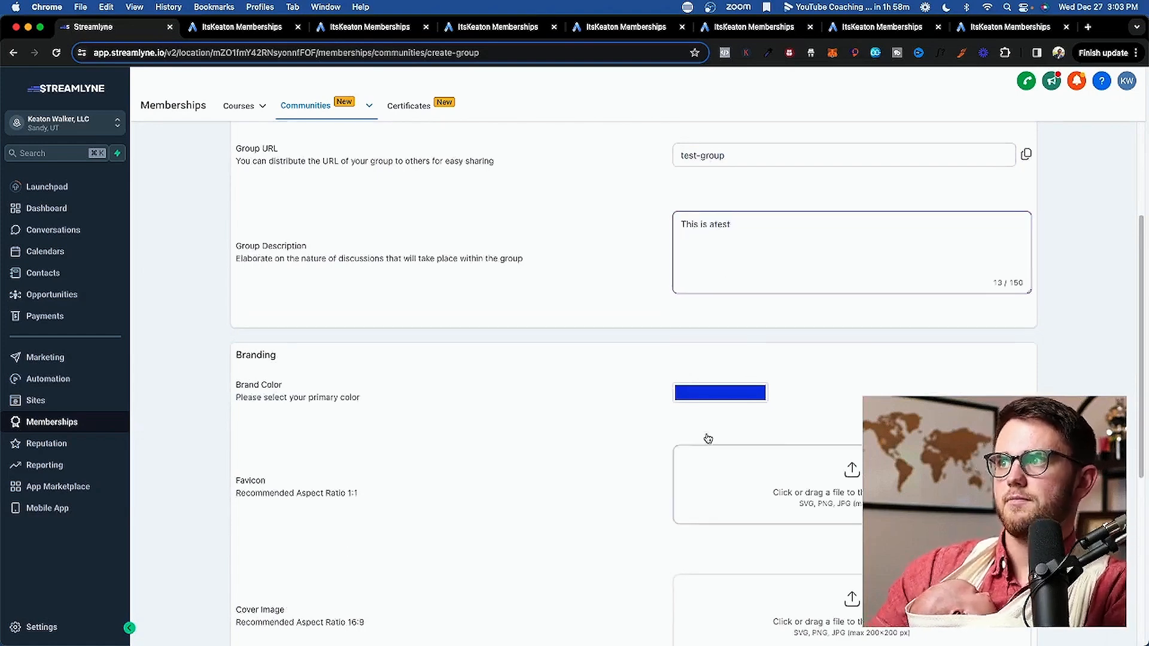
scroll(409, 362, "down", 5)
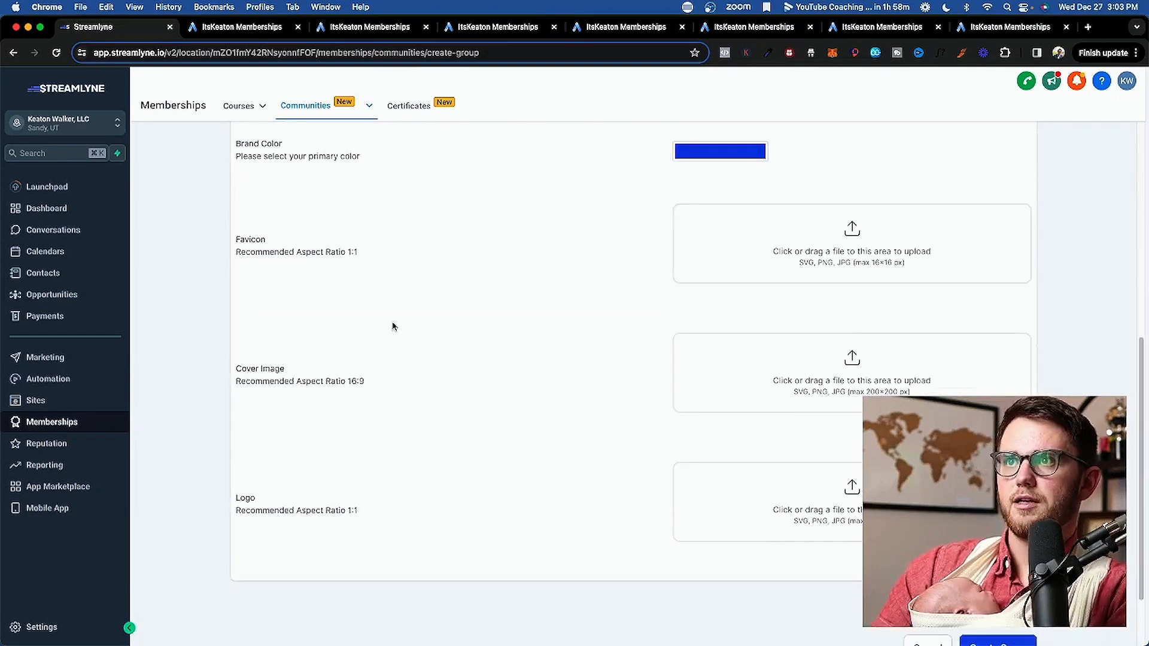
scroll(444, 459, "down", 2)
left_click(998, 560)
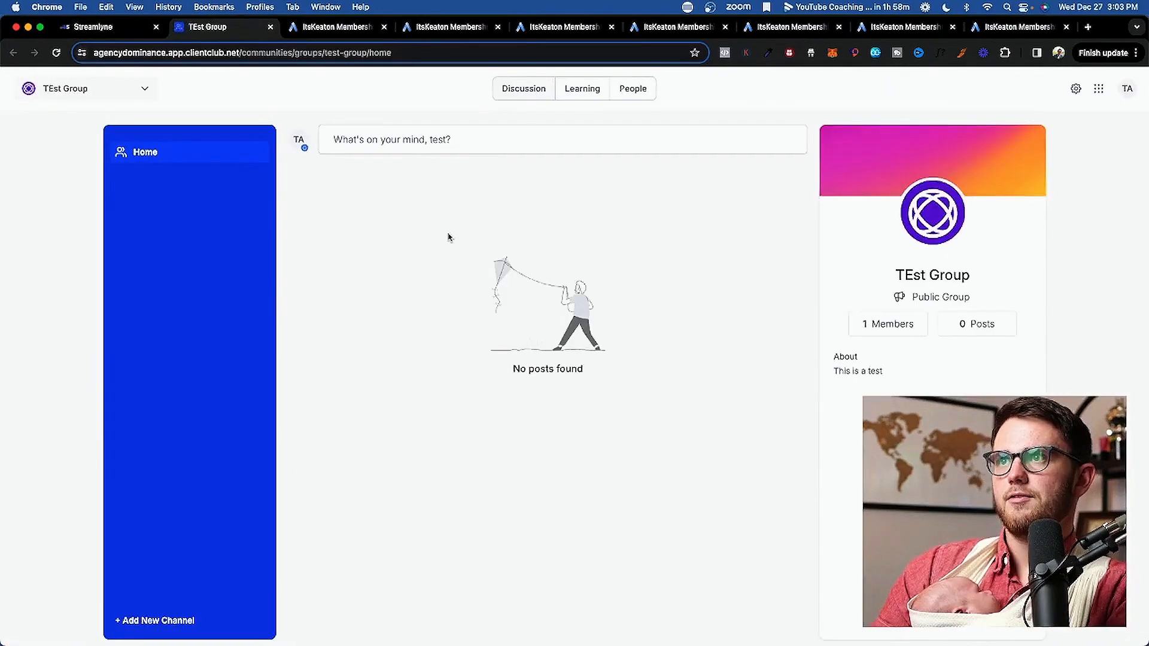
Step: Draft a group post titled "Hey new members" with the body text "what's happening!"
left_click(403, 145)
type("Hey new members")
key("Tab")
type("what's happening!")
Step: Look over the post's image, video, attachment, link and emoji options, adding a heart-eyes emoji to the body
left_click(318, 348)
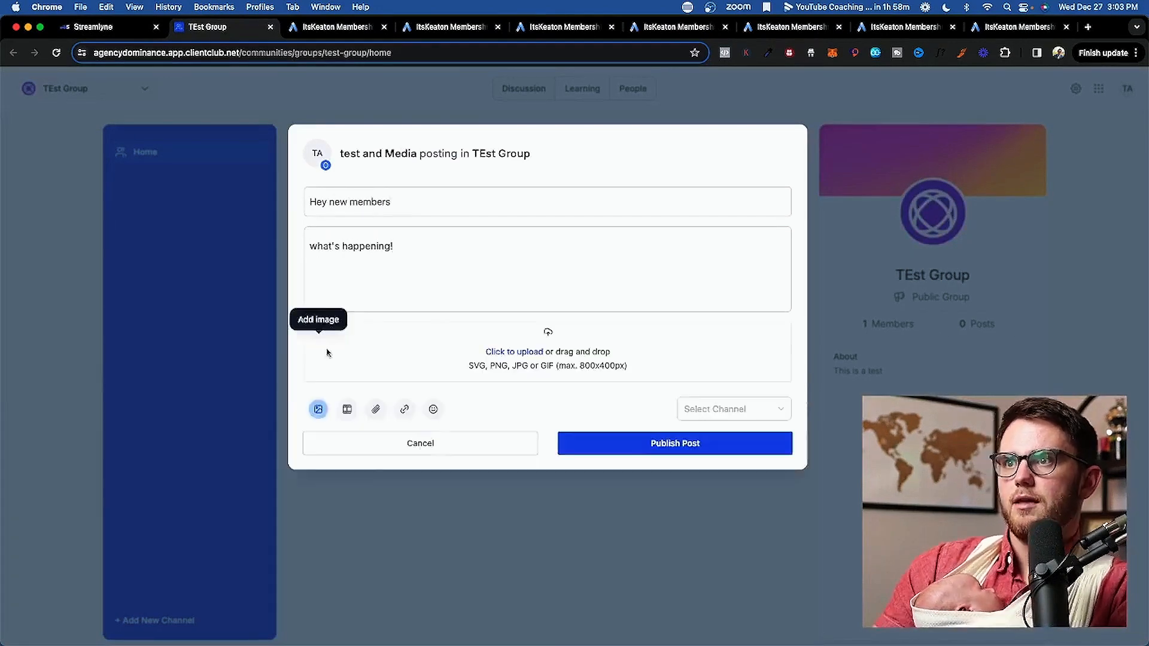
left_click(353, 408)
left_click(376, 464)
left_click(405, 407)
left_click(433, 400)
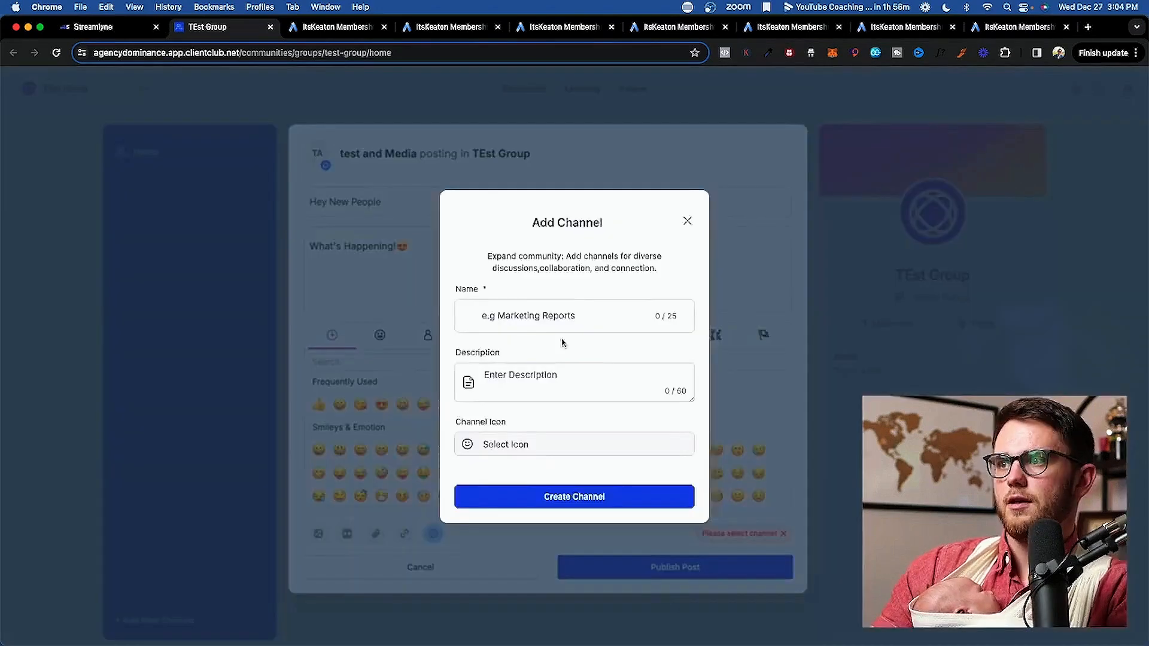
Step: Create a channel named General in the group
left_click(540, 321)
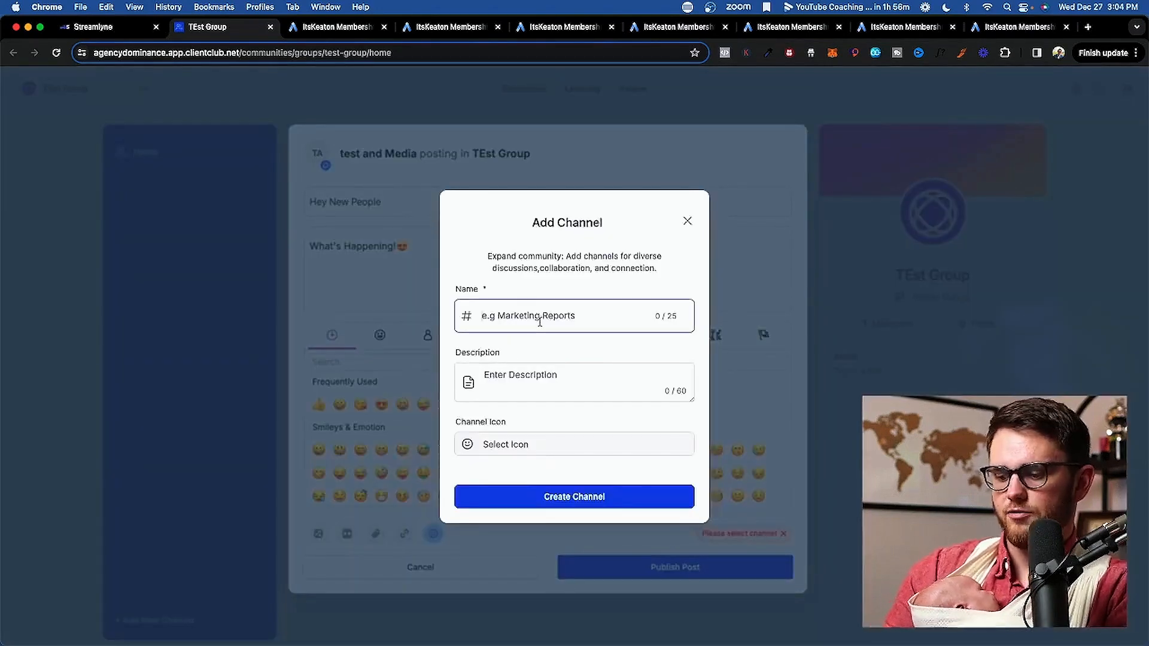
type("General")
left_click(685, 500)
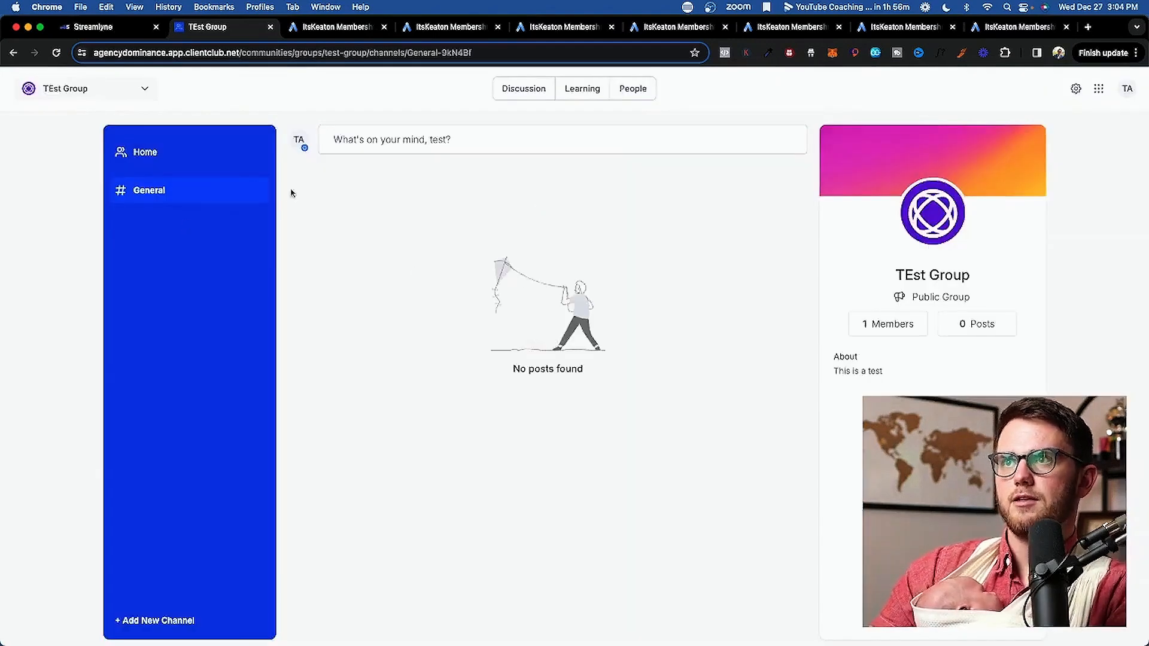
Step: Publish a post titled "Hello World!" with the text "What's going on" in the General channel and check the form for adding another channel
left_click(360, 148)
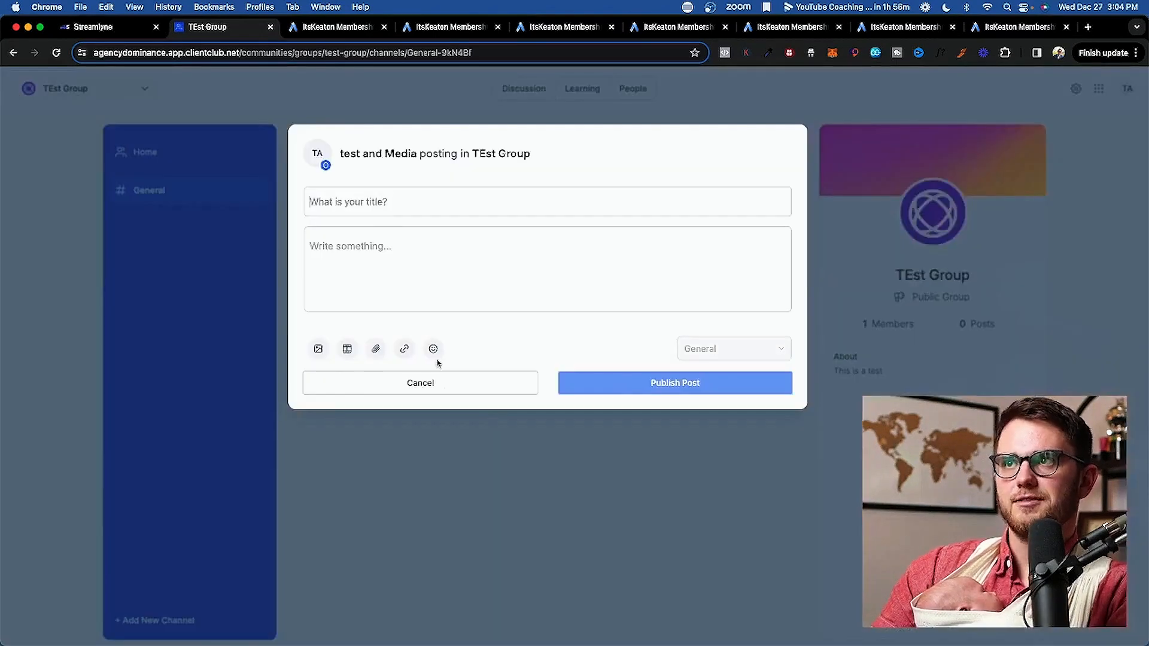
left_click(481, 193)
type("Hello World")
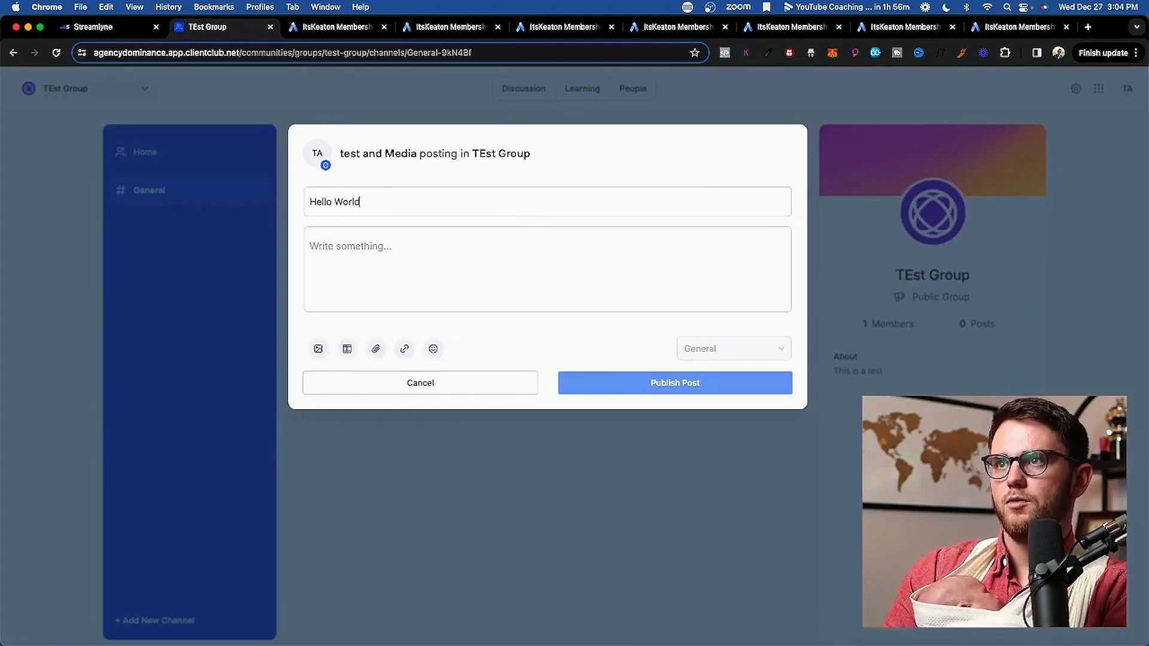
key("Tab")
type("What's go")
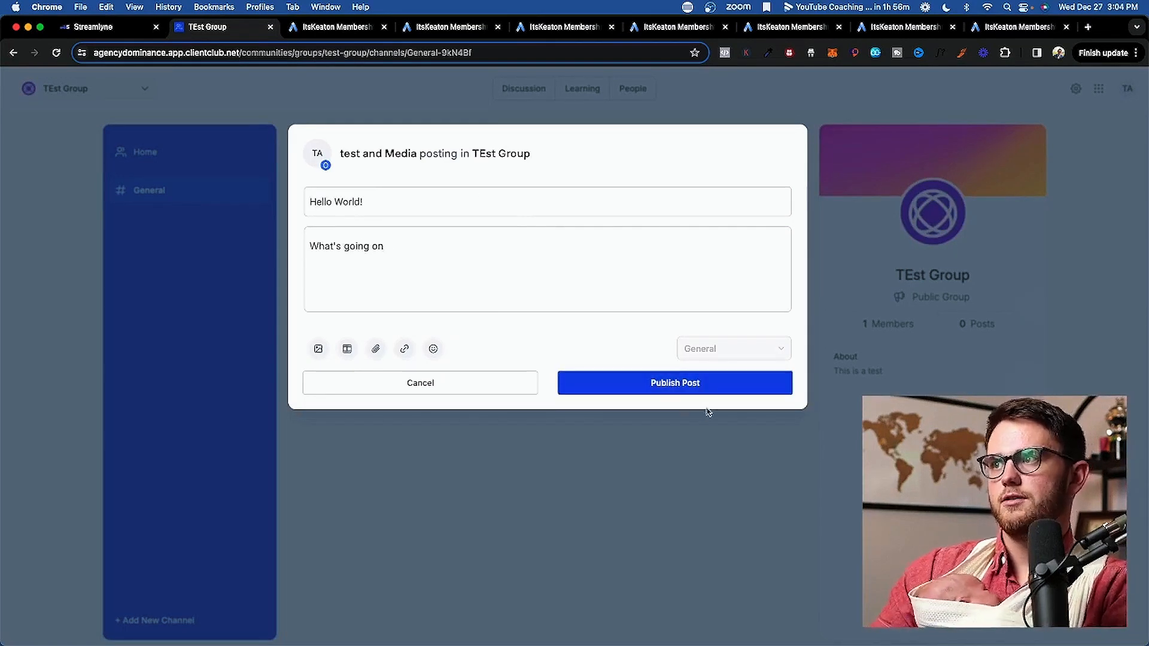
left_click(705, 391)
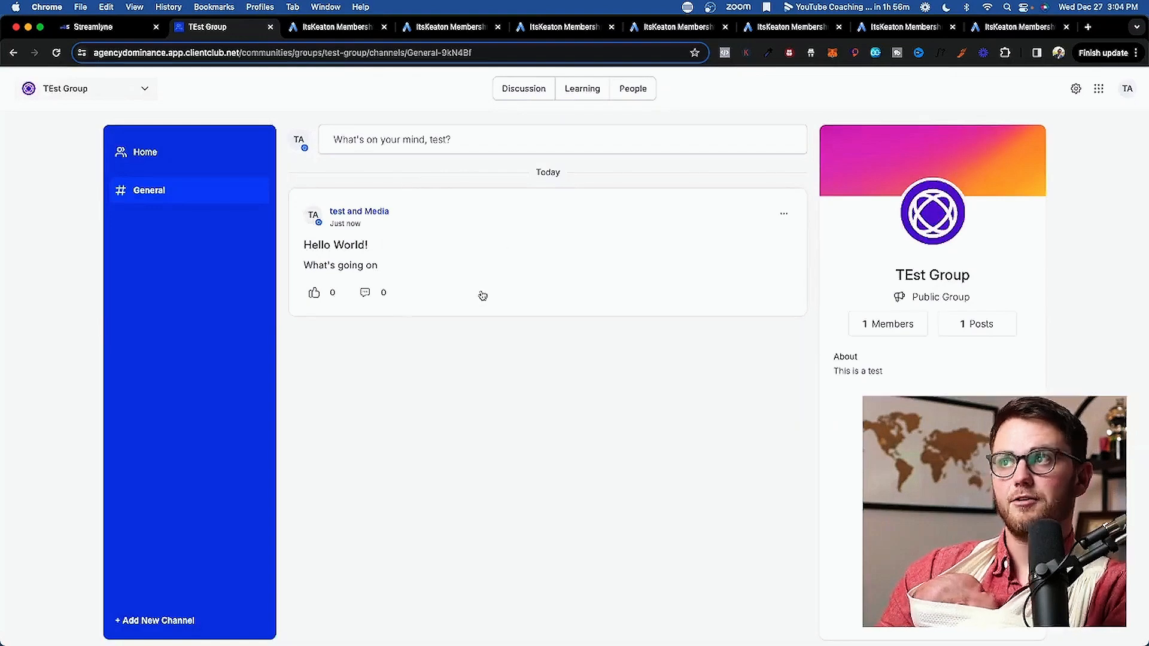
left_click(180, 621)
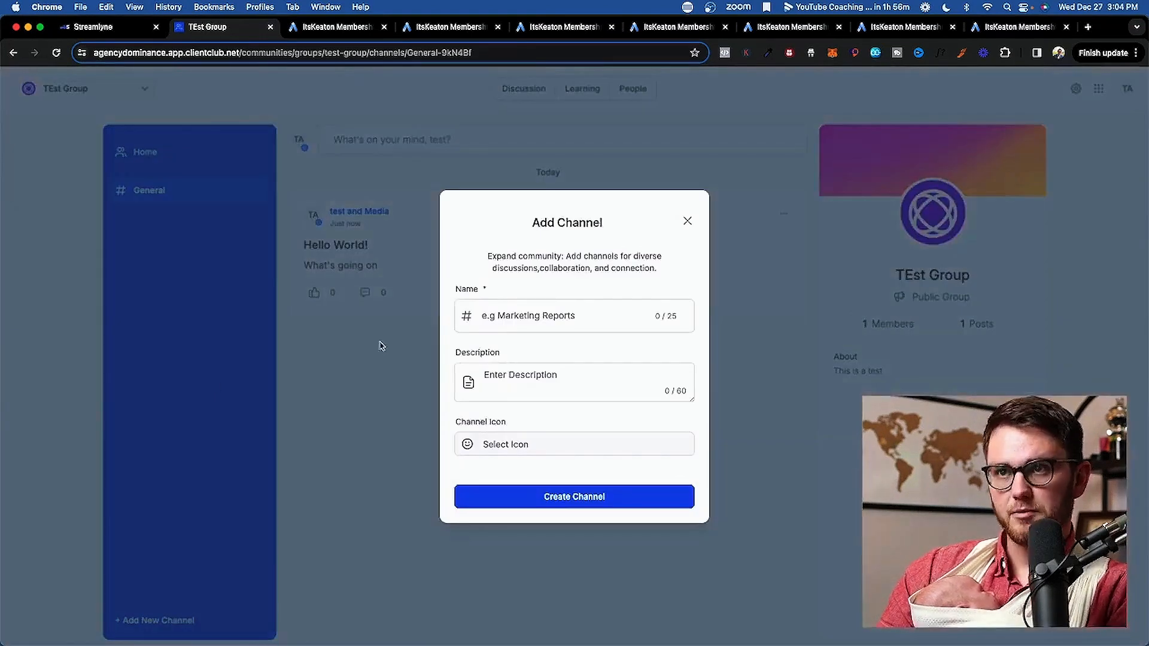
left_click(254, 364)
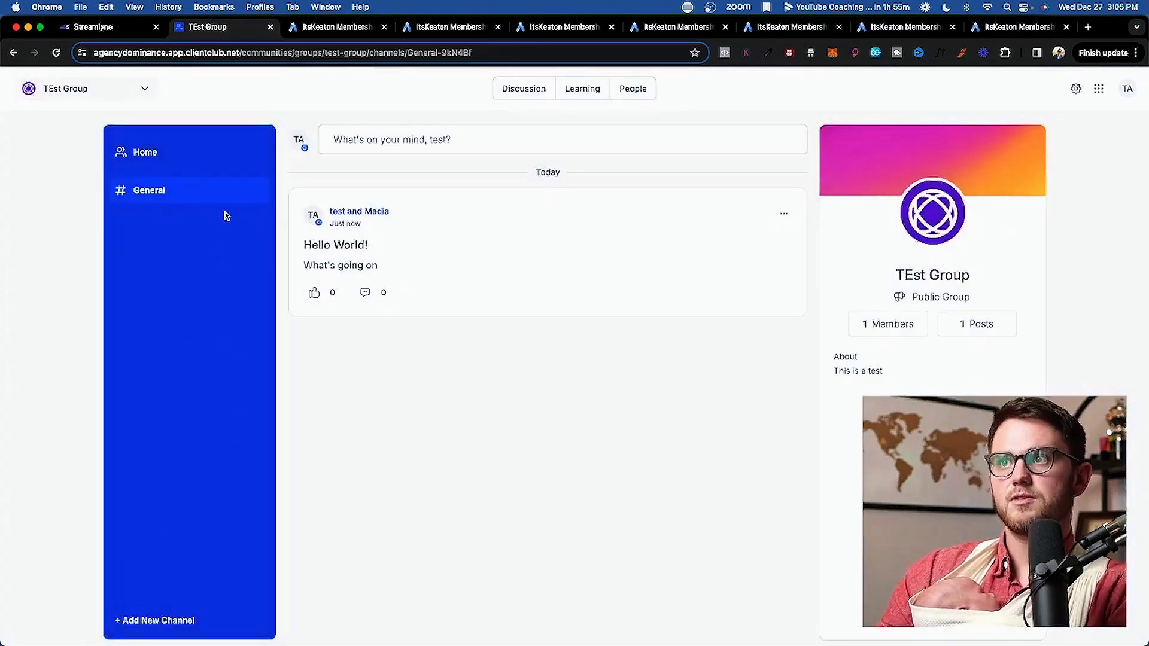
Step: Add the HighLevel Mastery course to the group's learning area as a free course
left_click(584, 90)
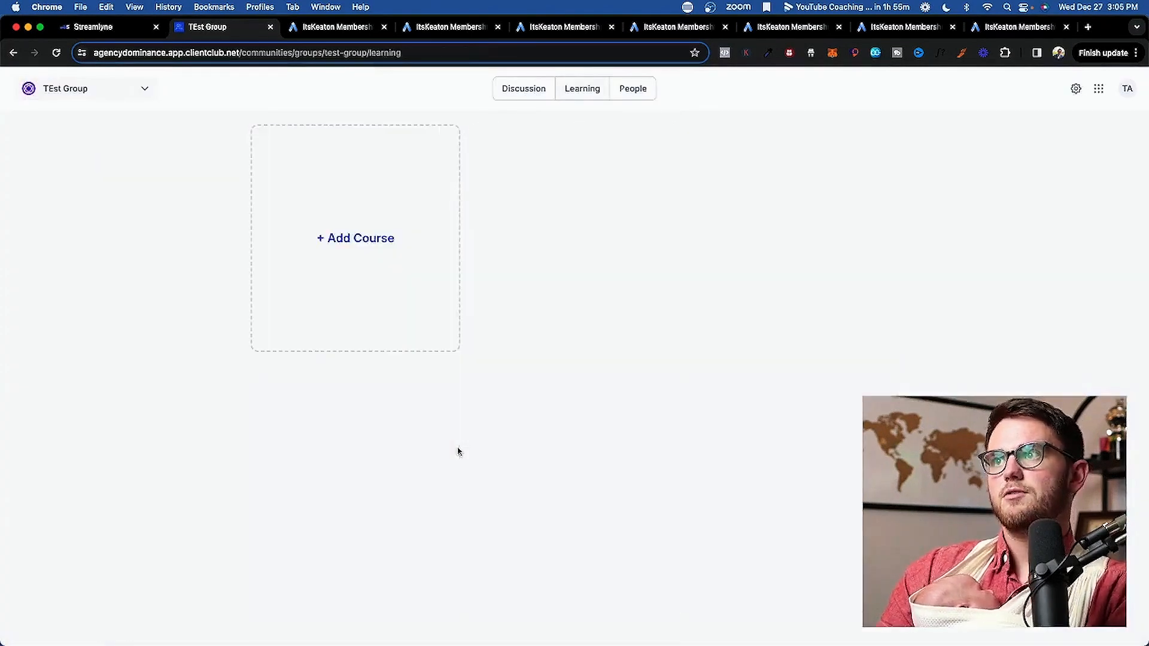
left_click(379, 239)
left_click(542, 338)
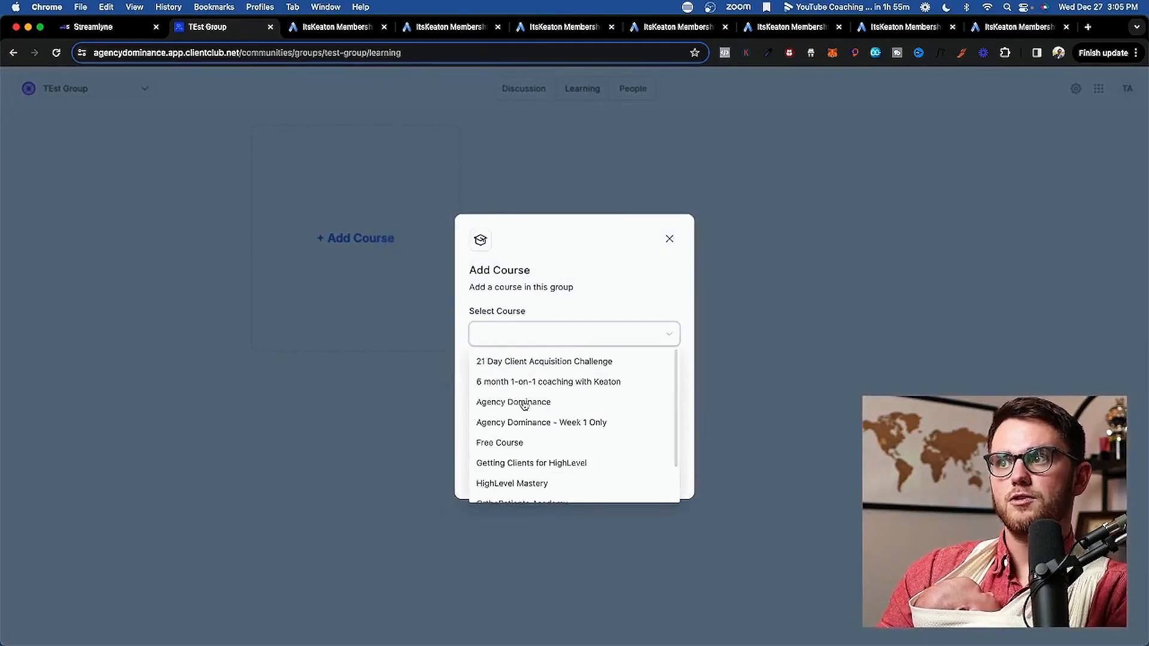
left_click(516, 484)
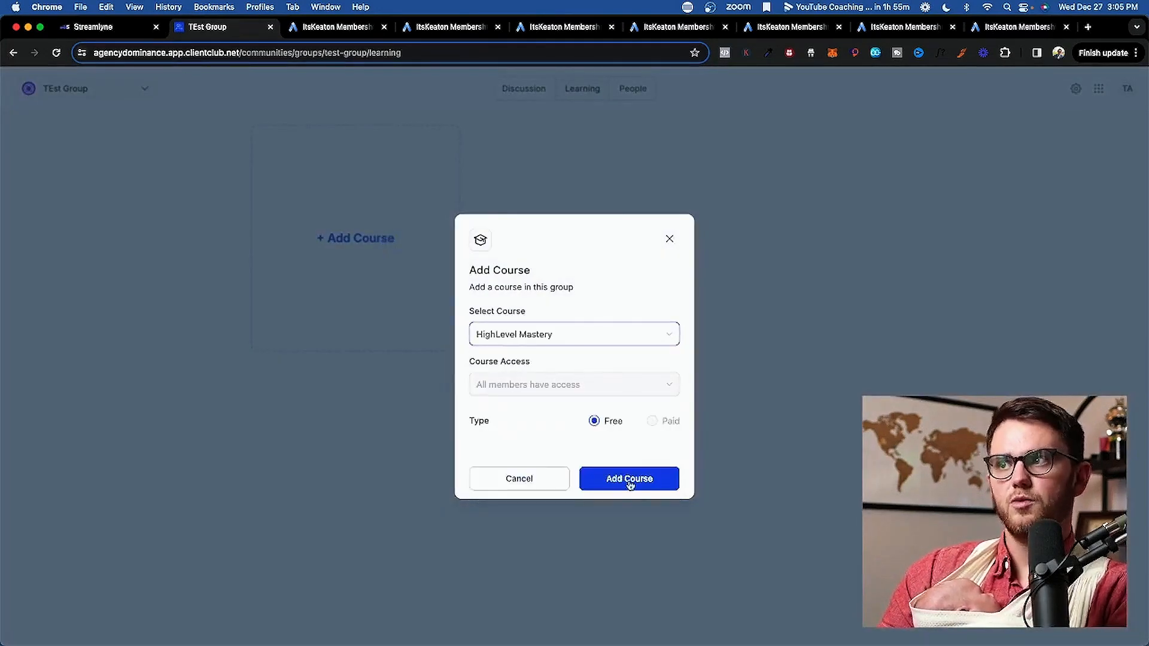
left_click(630, 484)
Step: Check the access and type options for adding another course, review the group's member list and return to the discussion
left_click(333, 200)
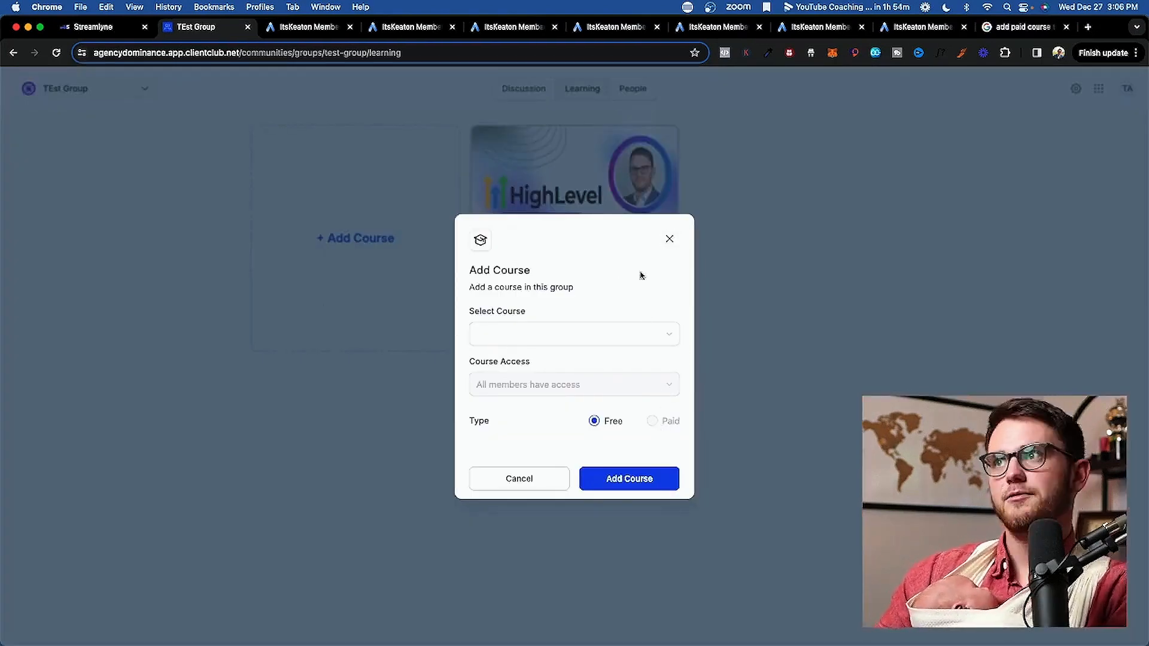
left_click(670, 239)
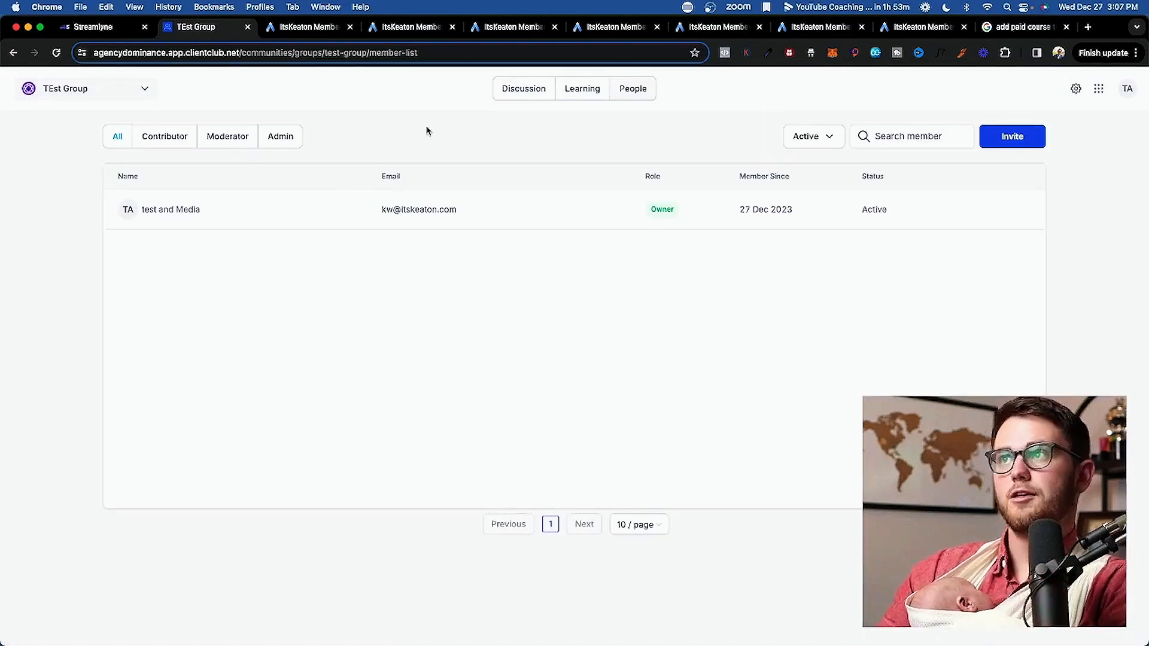
left_click(532, 90)
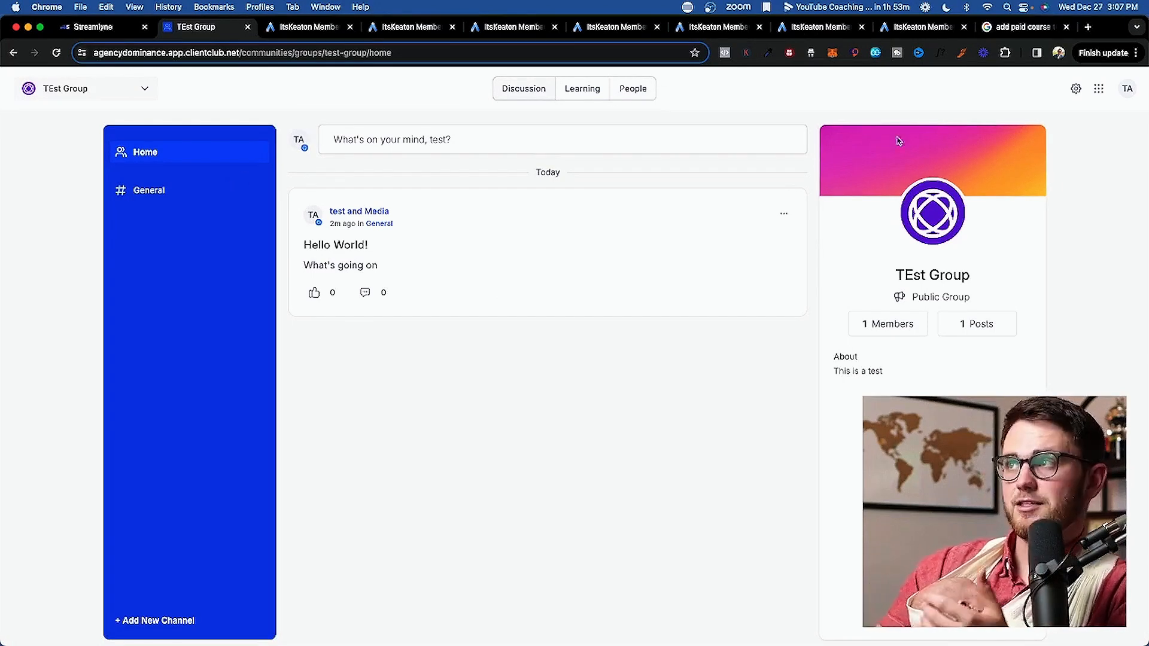
Step: Review the group settings for subscriptions, links, and details including the privacy and switcher access options, leaving them as they are
left_click(1076, 89)
left_click(198, 222)
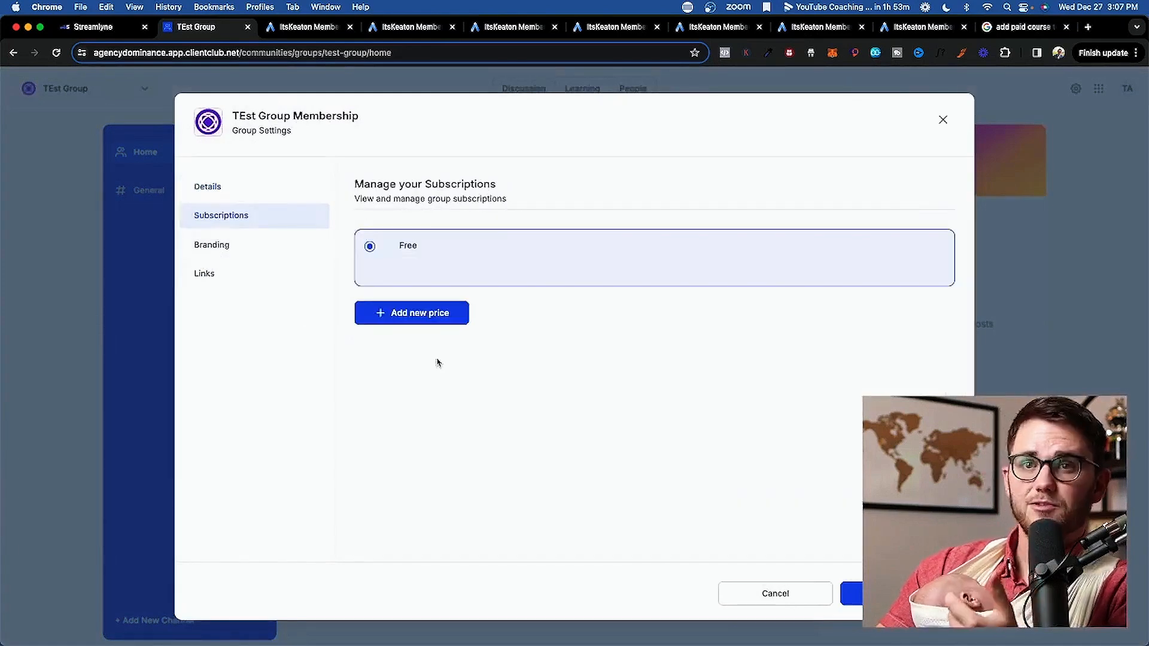
left_click(235, 276)
left_click(214, 187)
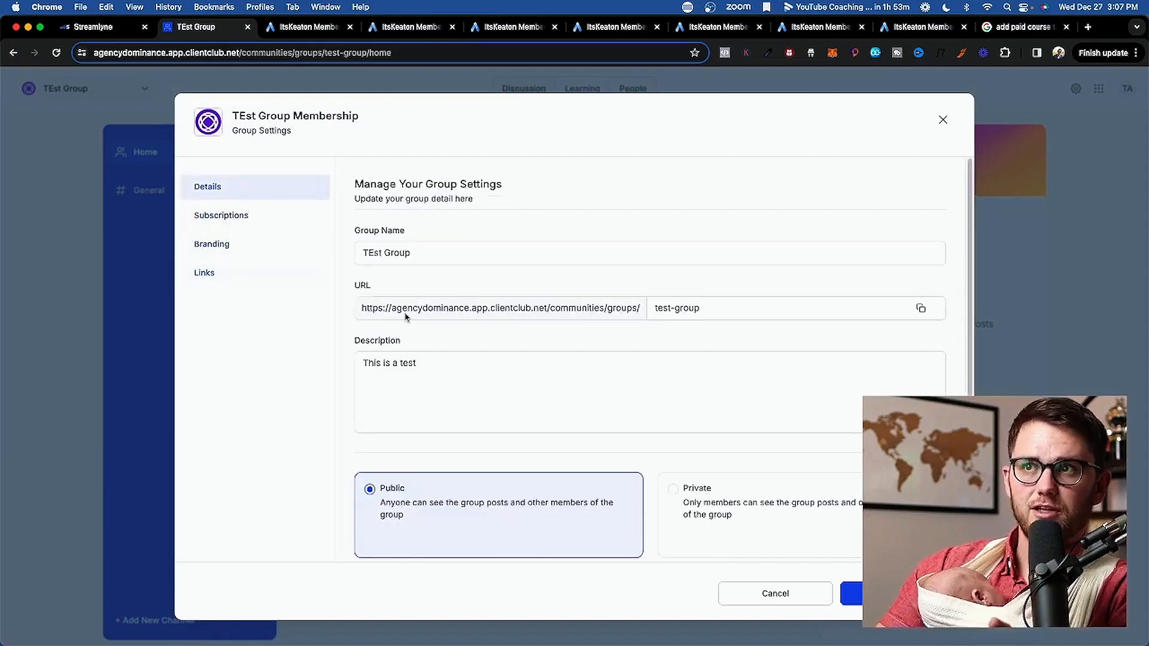
scroll(661, 283, "down", 2)
scroll(661, 283, "down", 2)
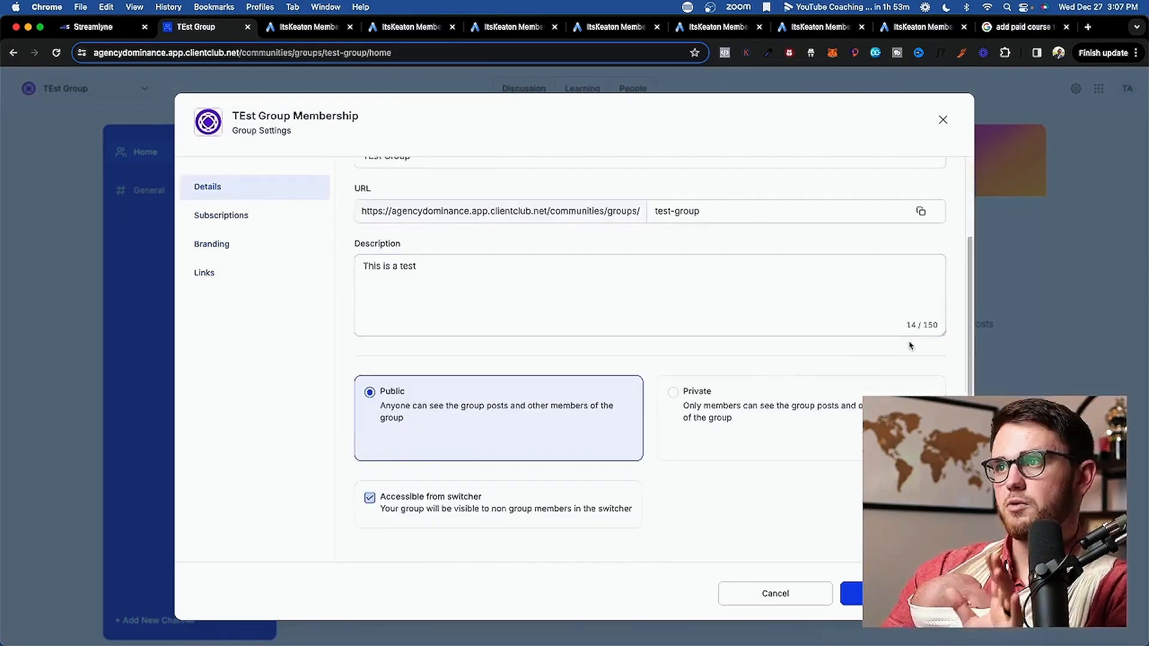
left_click(943, 120)
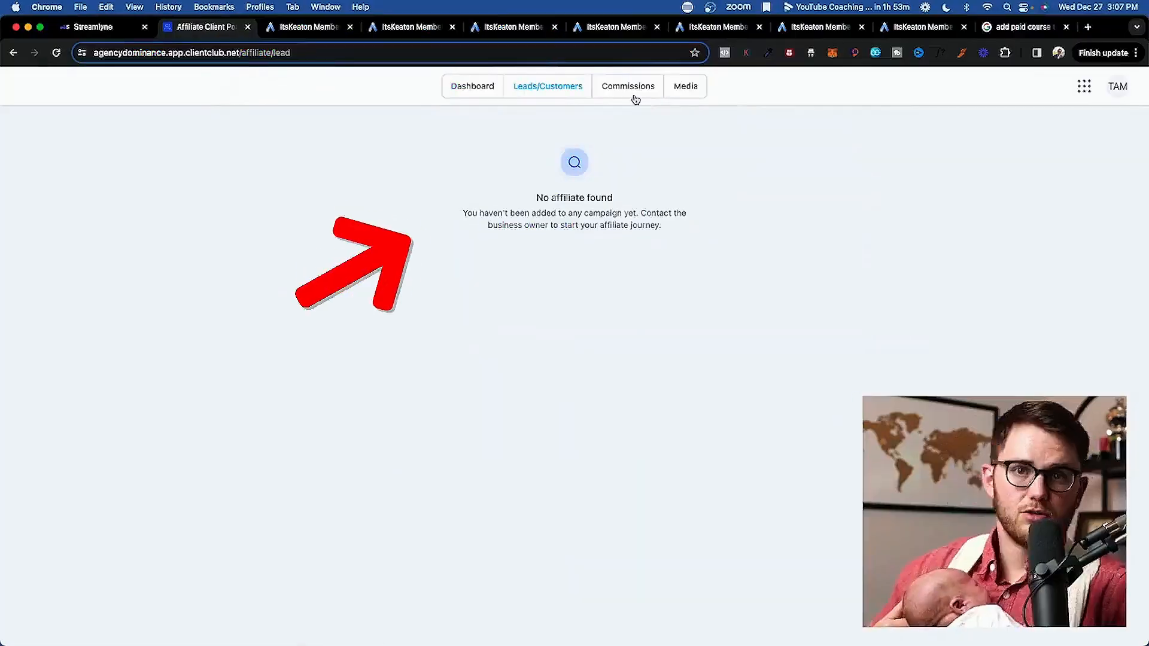